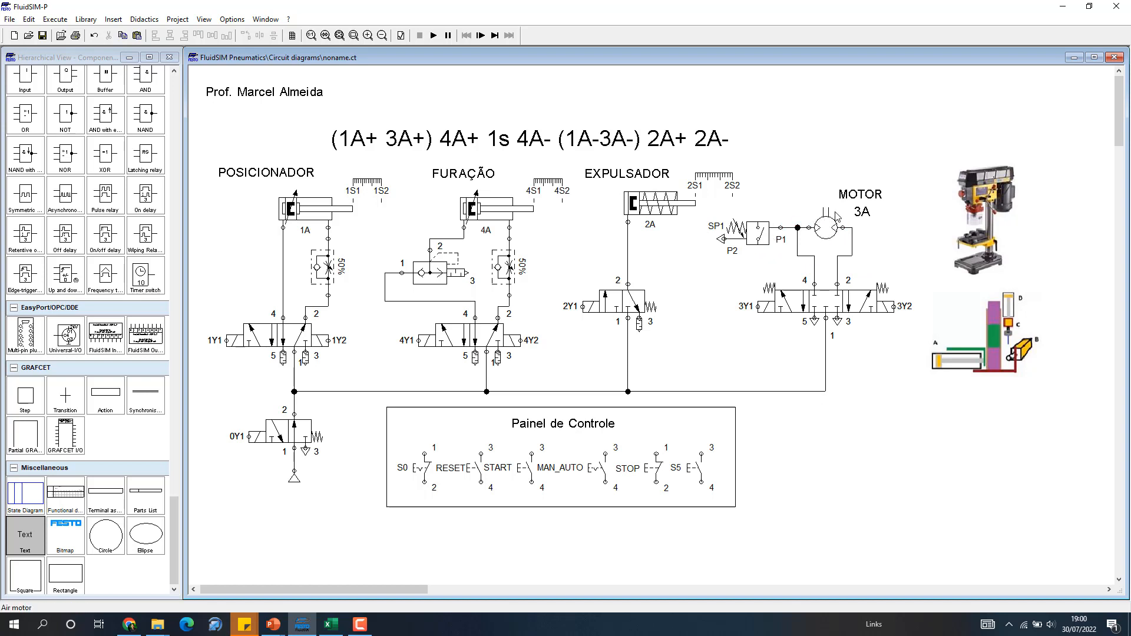
# Switch to the Excel spreadsheet and review each movement of the sequence in row 2, from (1A+ 3A+) to 2A-
pyautogui.moveTo(829, 231)
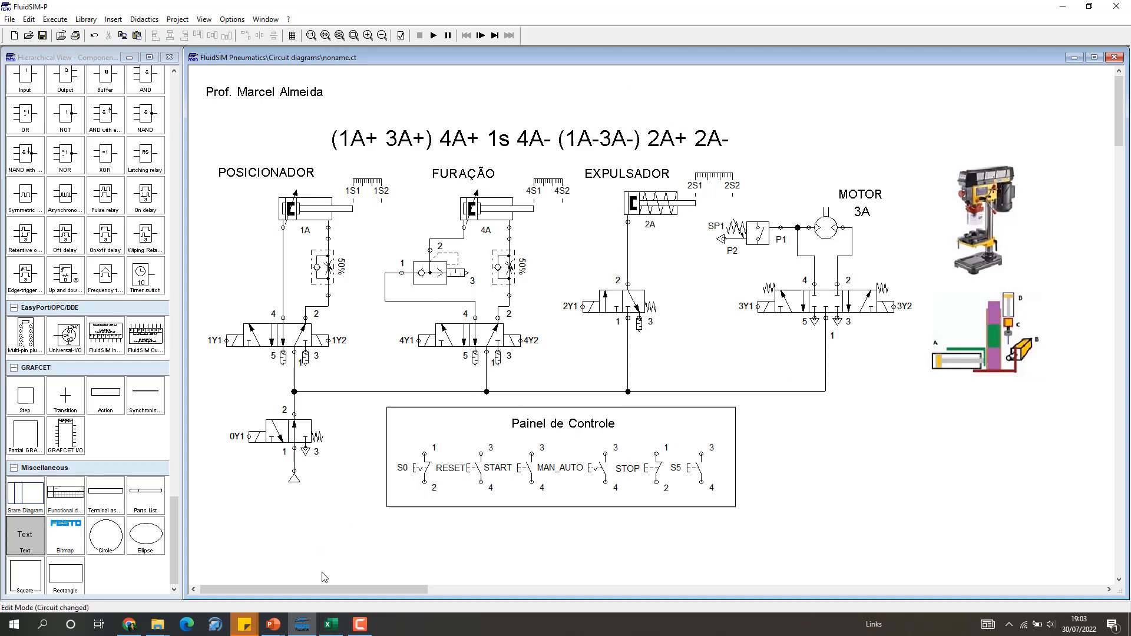
pyautogui.click(328, 626)
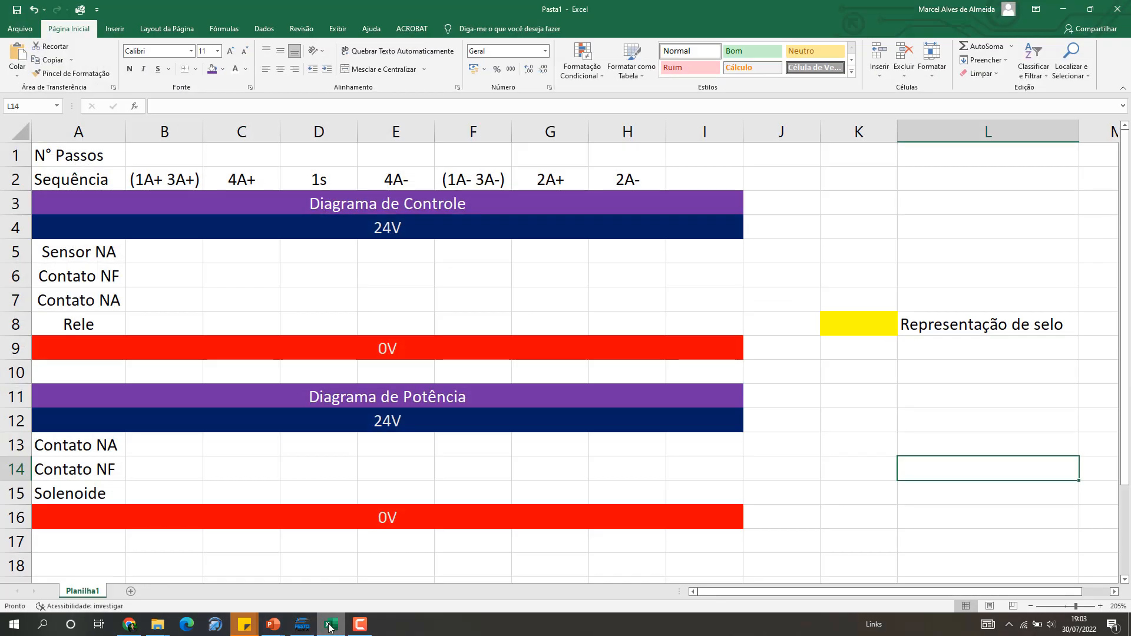
pyautogui.click(787, 445)
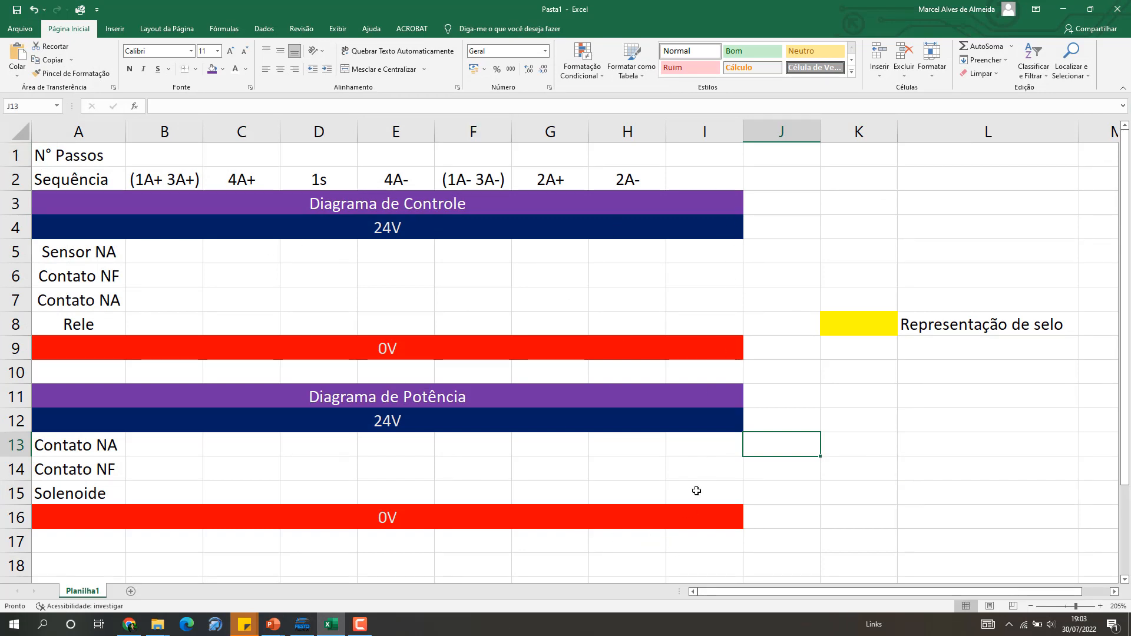
pyautogui.click(98, 177)
pyautogui.click(166, 180)
pyautogui.click(240, 178)
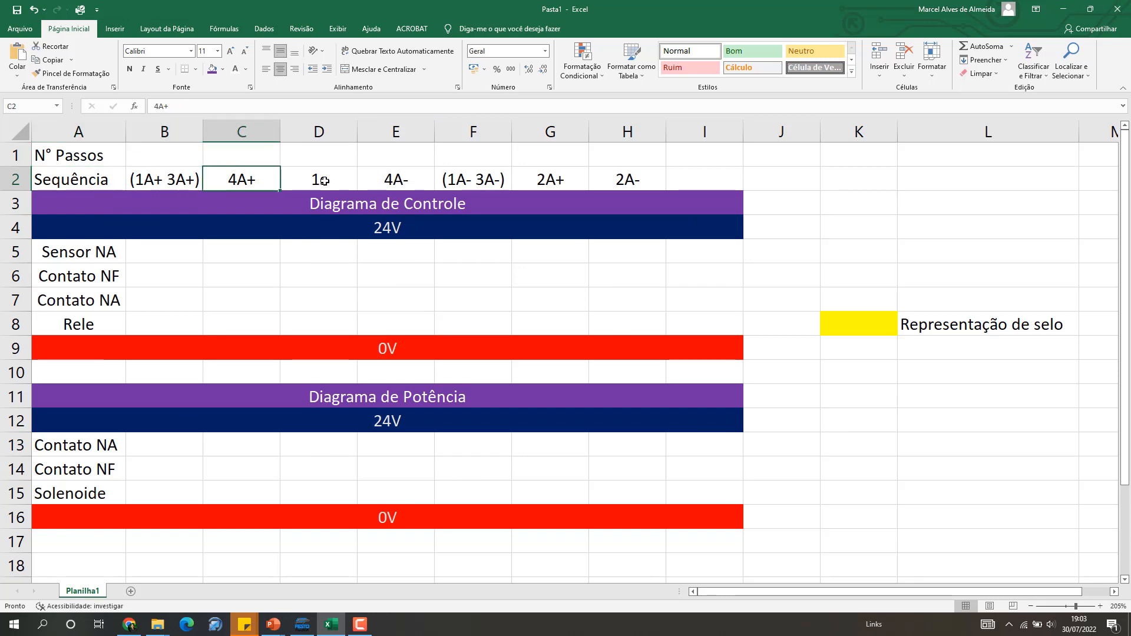
pyautogui.click(317, 183)
pyautogui.click(403, 176)
pyautogui.click(477, 181)
pyautogui.click(551, 179)
pyautogui.click(624, 183)
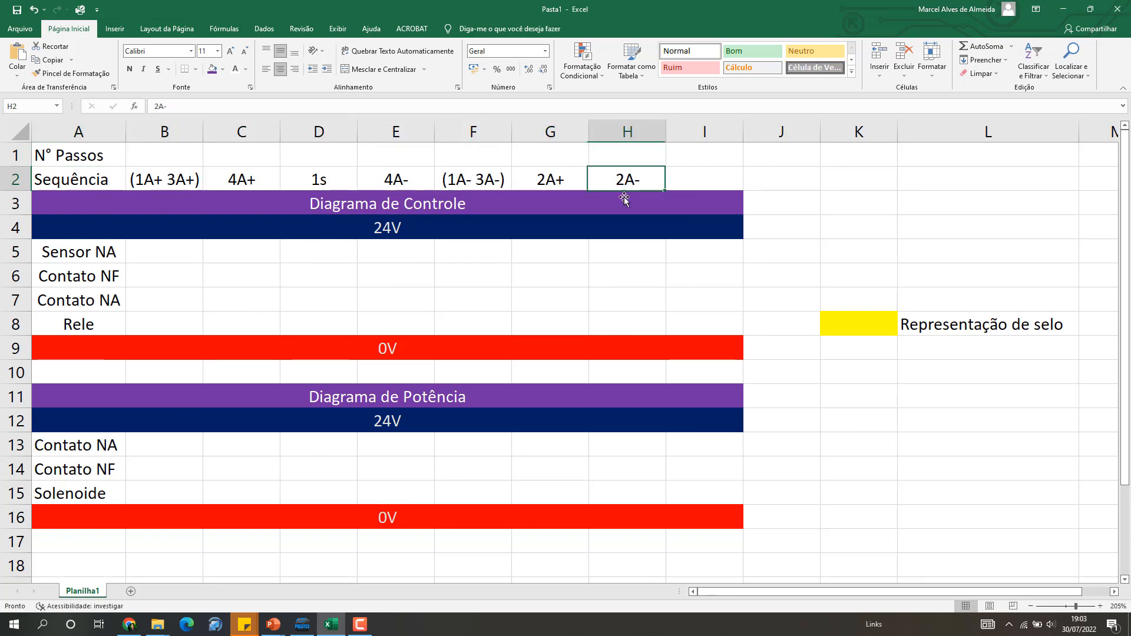
# Number the sequence movements 1 to 7 across B1:H1 by filling an incremental series starting from 1
pyautogui.click(184, 156)
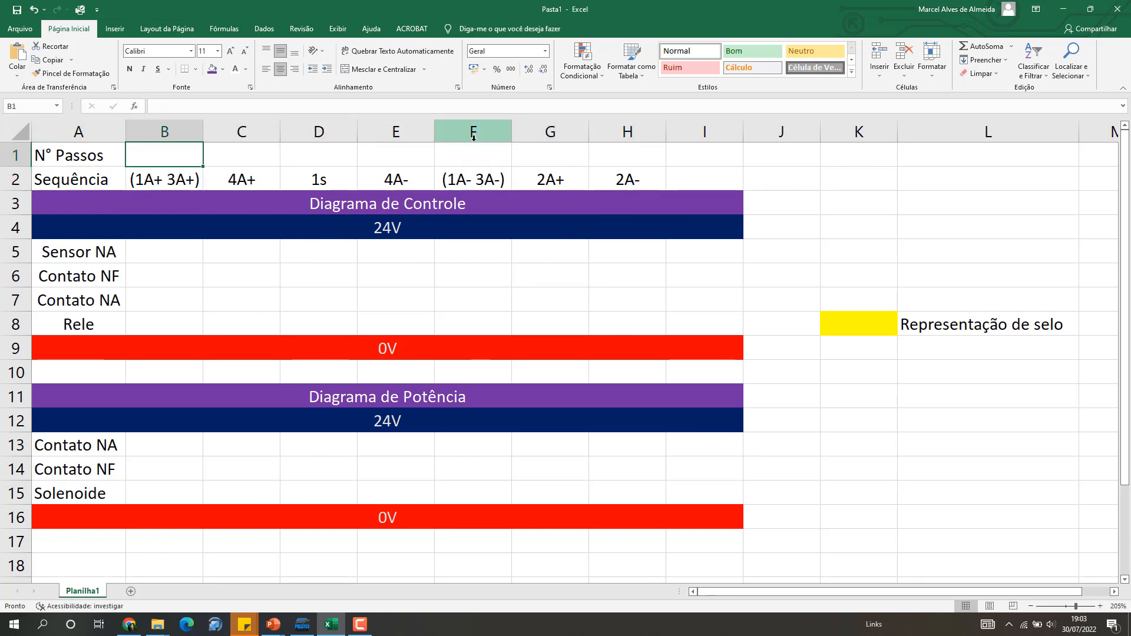
pyautogui.write('1')
pyautogui.press('Return')
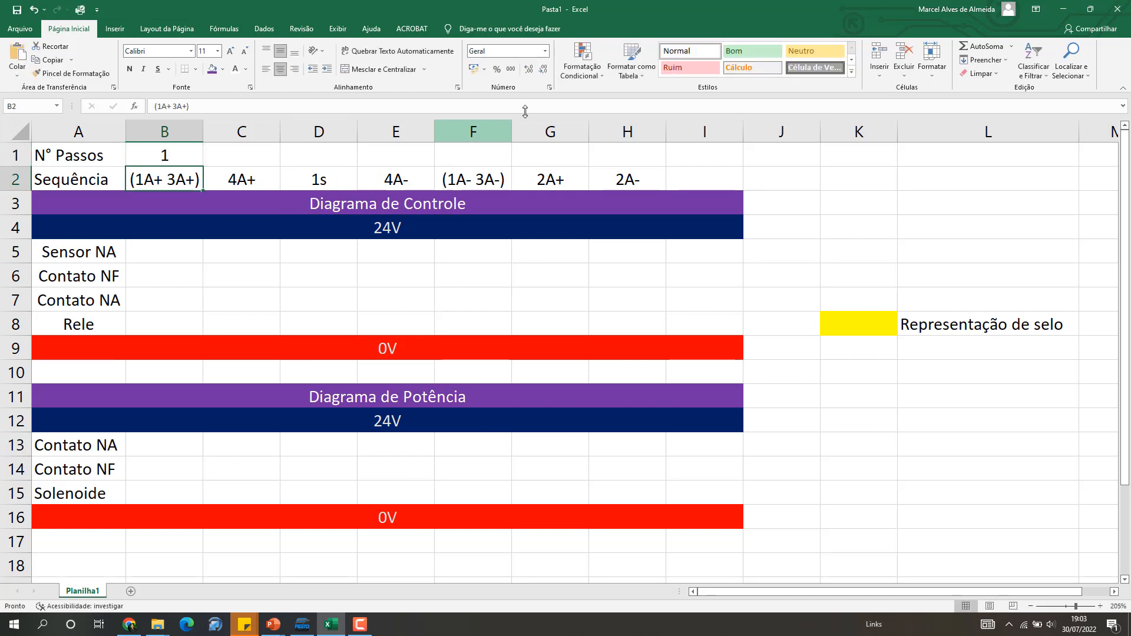
pyautogui.click(192, 161)
pyautogui.moveTo(203, 172); pyautogui.dragTo(654, 166)
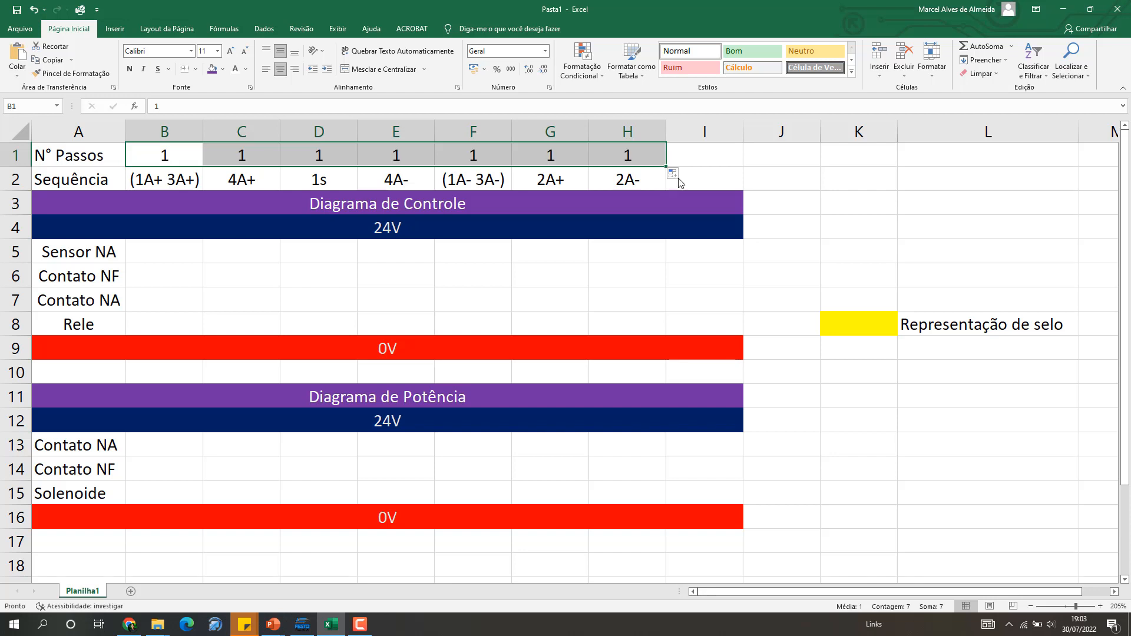
pyautogui.click(677, 174)
pyautogui.click(689, 203)
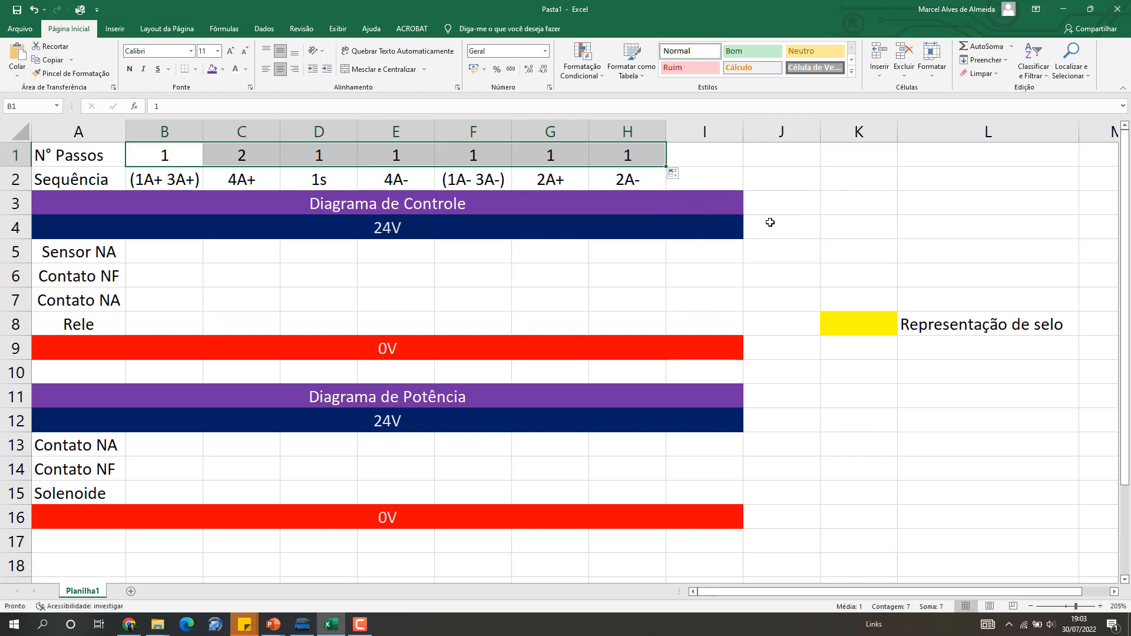
pyautogui.click(856, 205)
pyautogui.moveTo(175, 158); pyautogui.dragTo(648, 162)
pyautogui.click(749, 160)
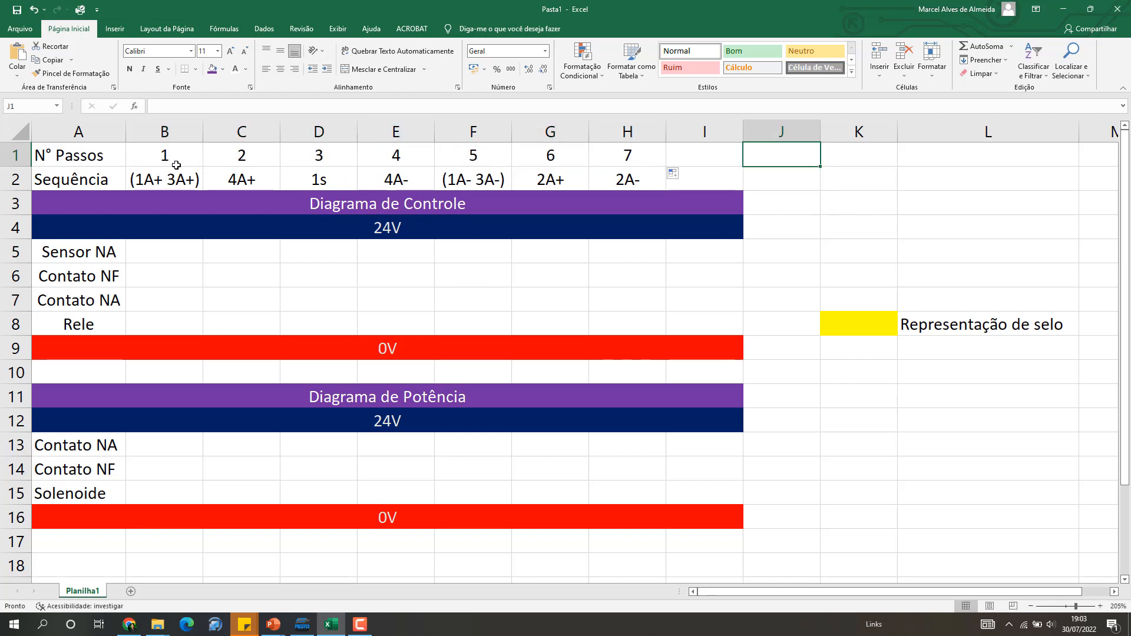
# Add 8 as an extra step number in I1, following the seven numbered steps
pyautogui.moveTo(153, 165); pyautogui.dragTo(644, 147)
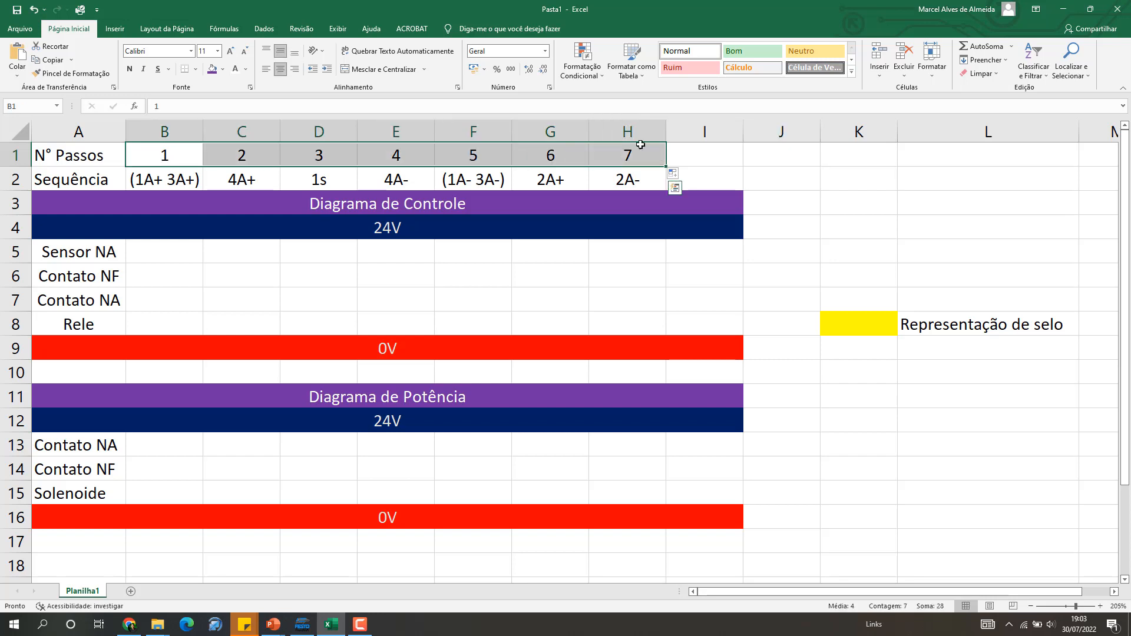
pyautogui.click(712, 156)
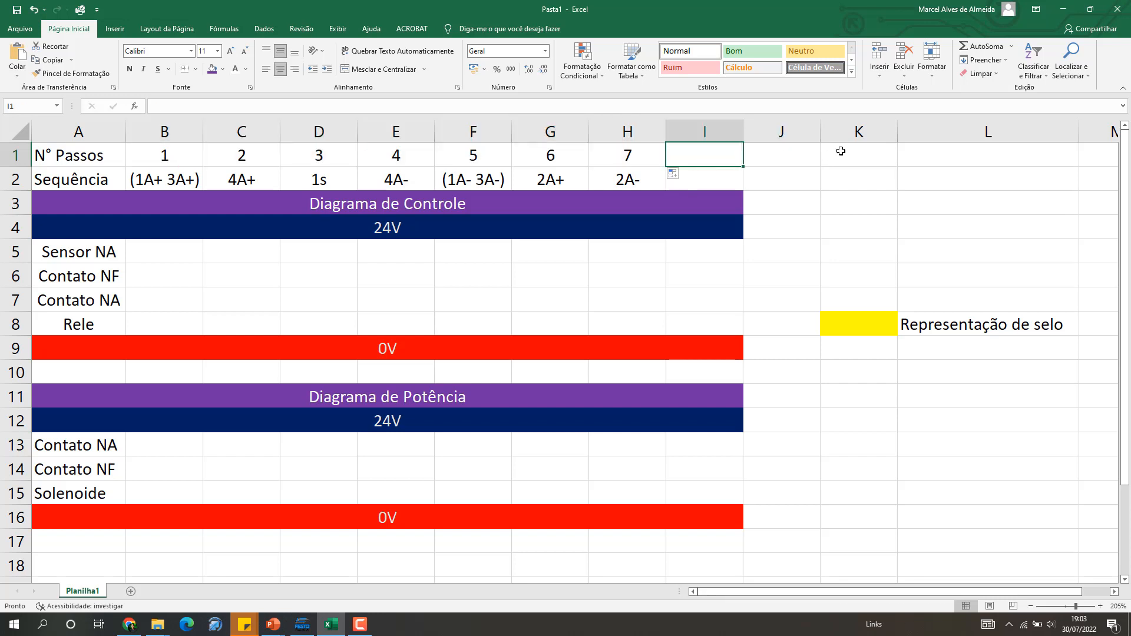
pyautogui.write('8')
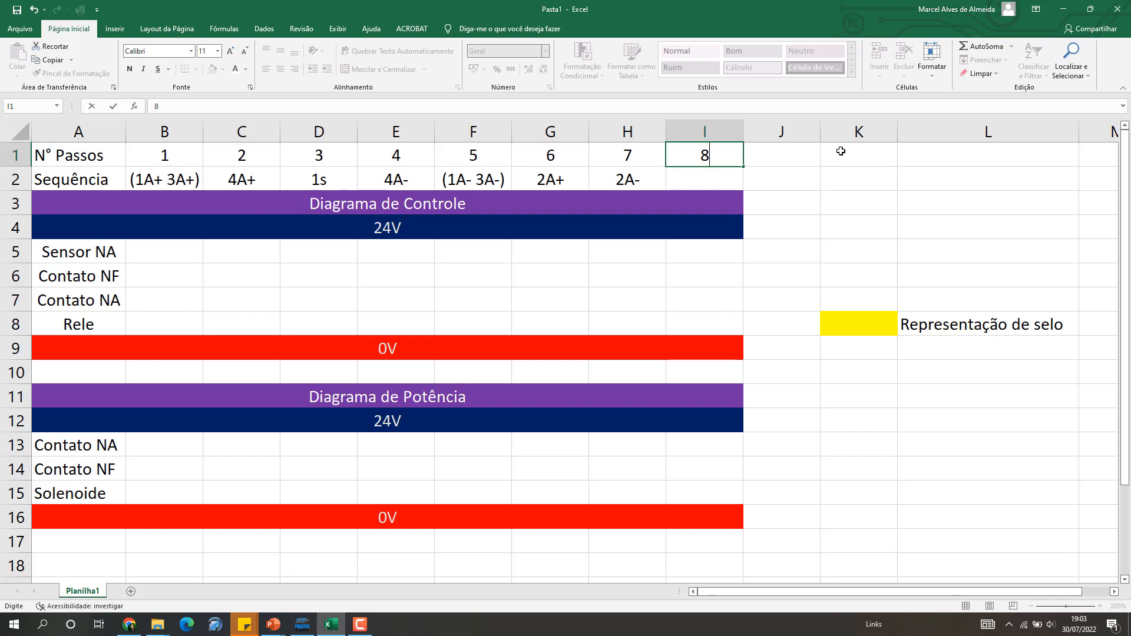
pyautogui.press('Return')
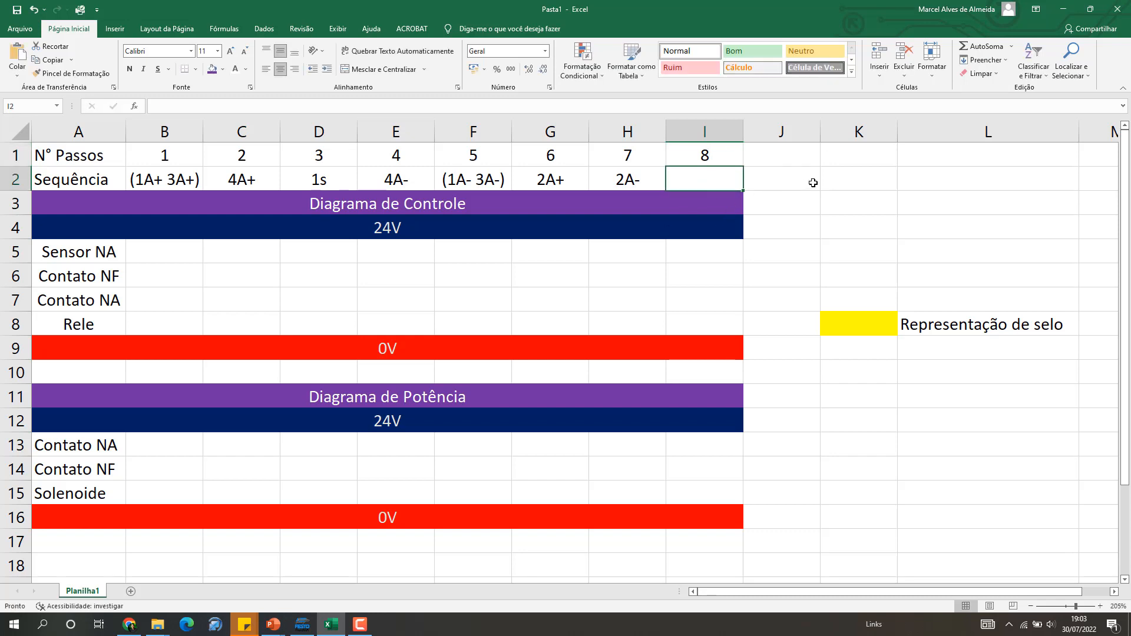
pyautogui.click(813, 183)
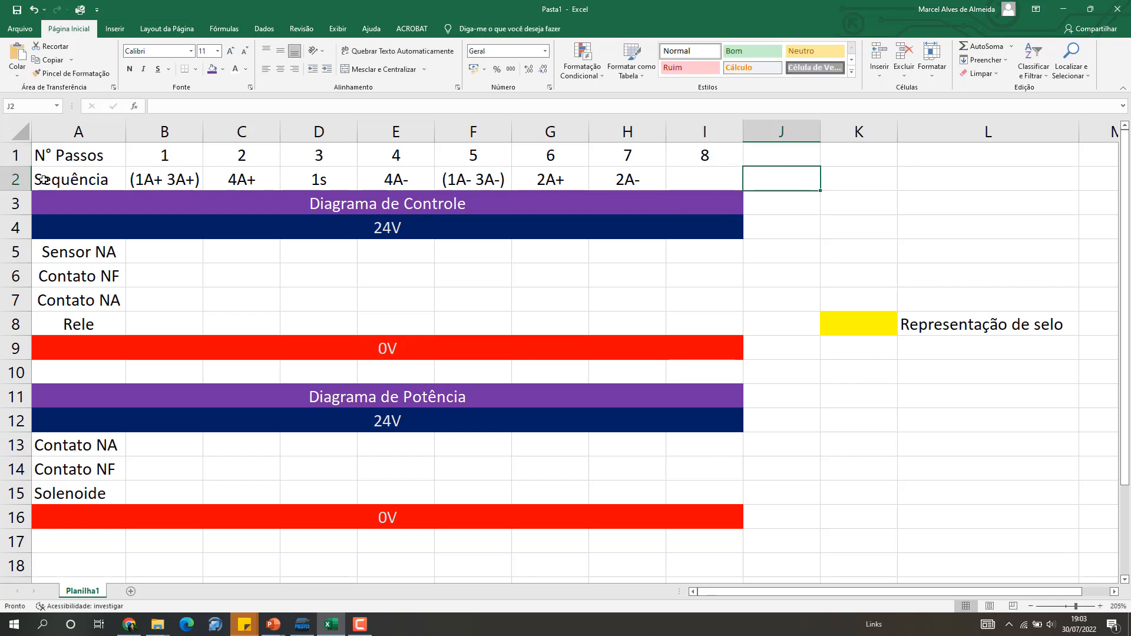
# Review the sequence movements in row 2 and the blank areas of the Diagrama de Controle and Diagrama de Potência
pyautogui.click(70, 179)
pyautogui.click(162, 179)
pyautogui.click(252, 176)
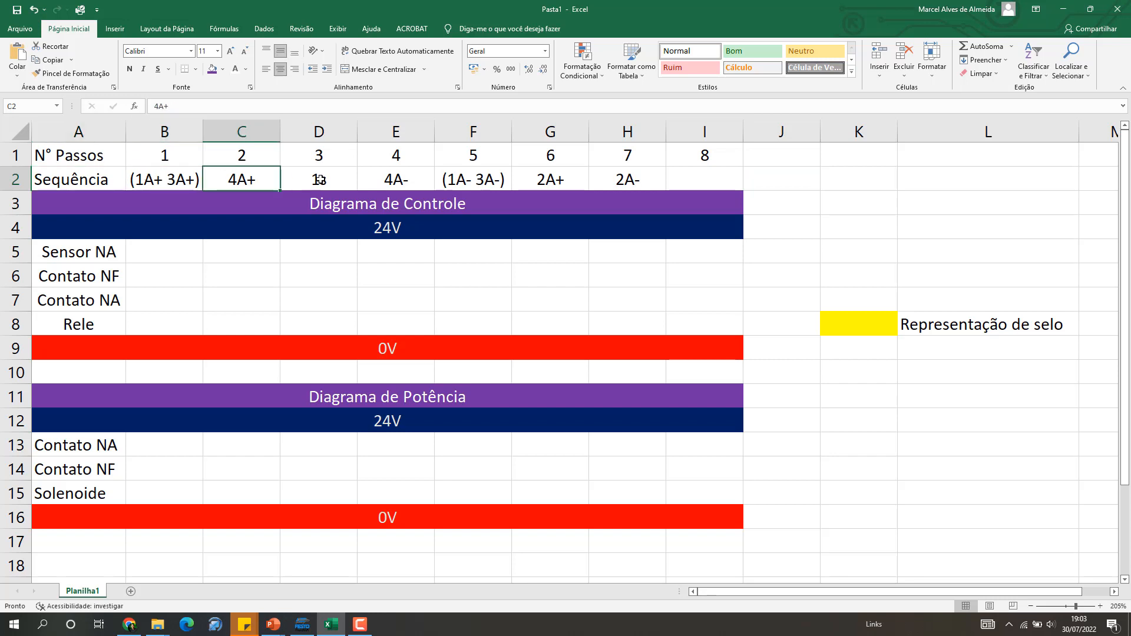
pyautogui.click(318, 180)
pyautogui.click(413, 181)
pyautogui.click(475, 180)
pyautogui.click(560, 178)
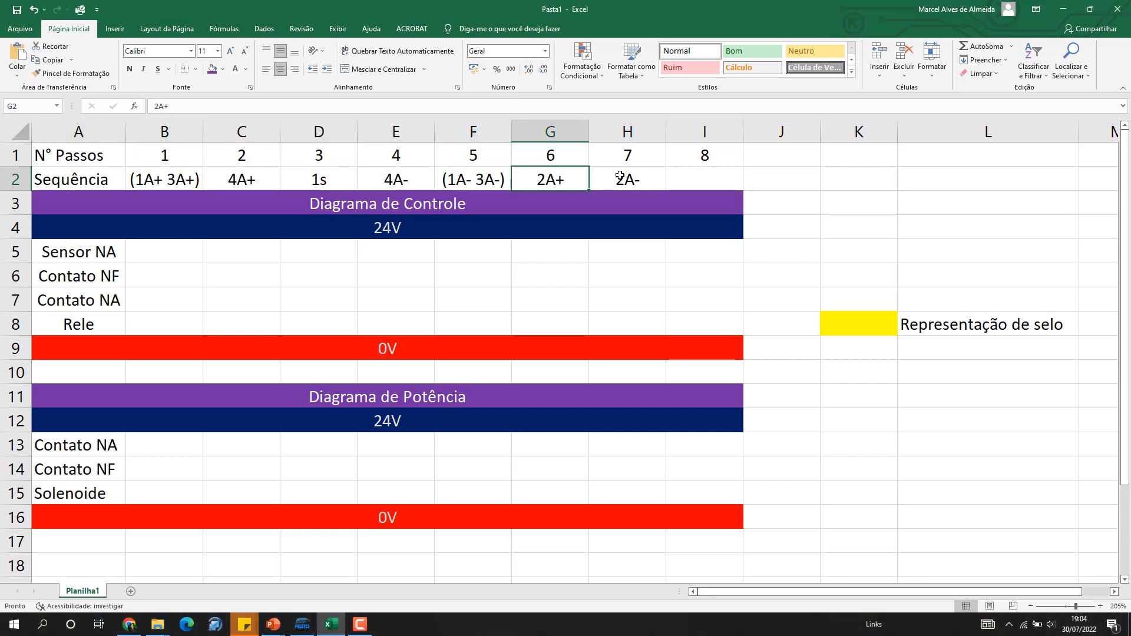
pyautogui.click(622, 177)
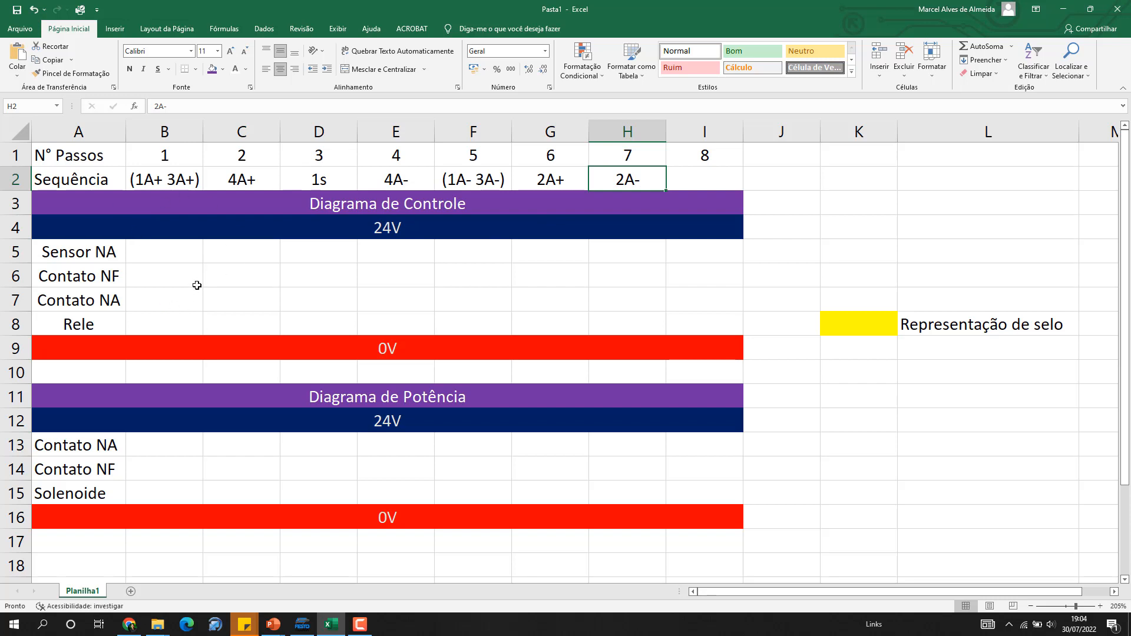
pyautogui.click(267, 218)
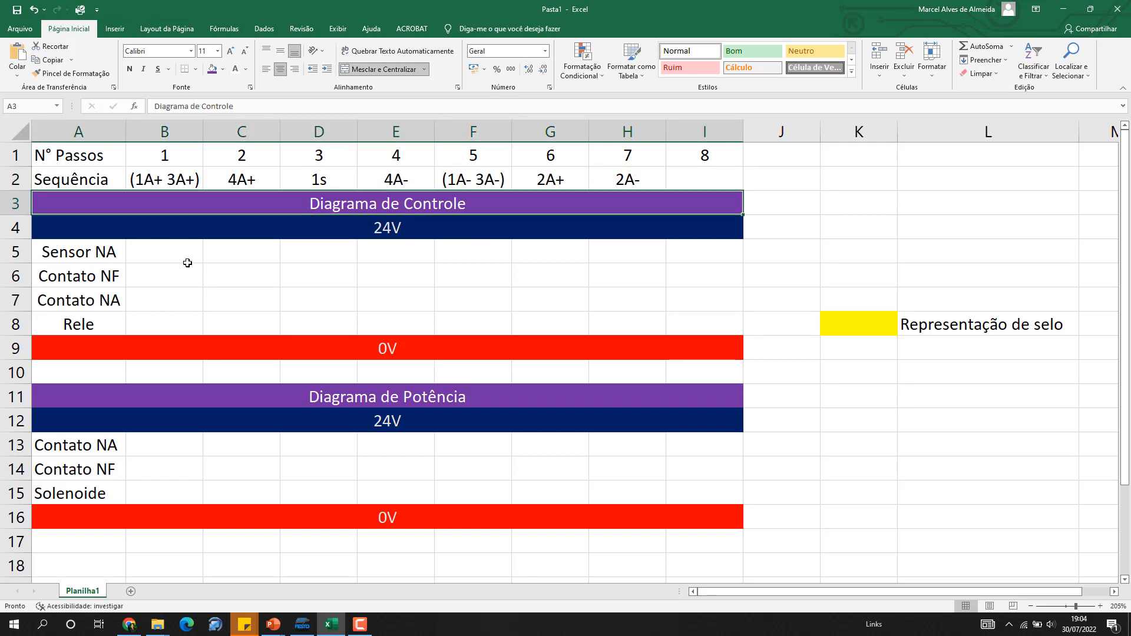
pyautogui.moveTo(159, 256); pyautogui.dragTo(709, 323)
pyautogui.moveTo(151, 454); pyautogui.dragTo(726, 495)
pyautogui.click(823, 460)
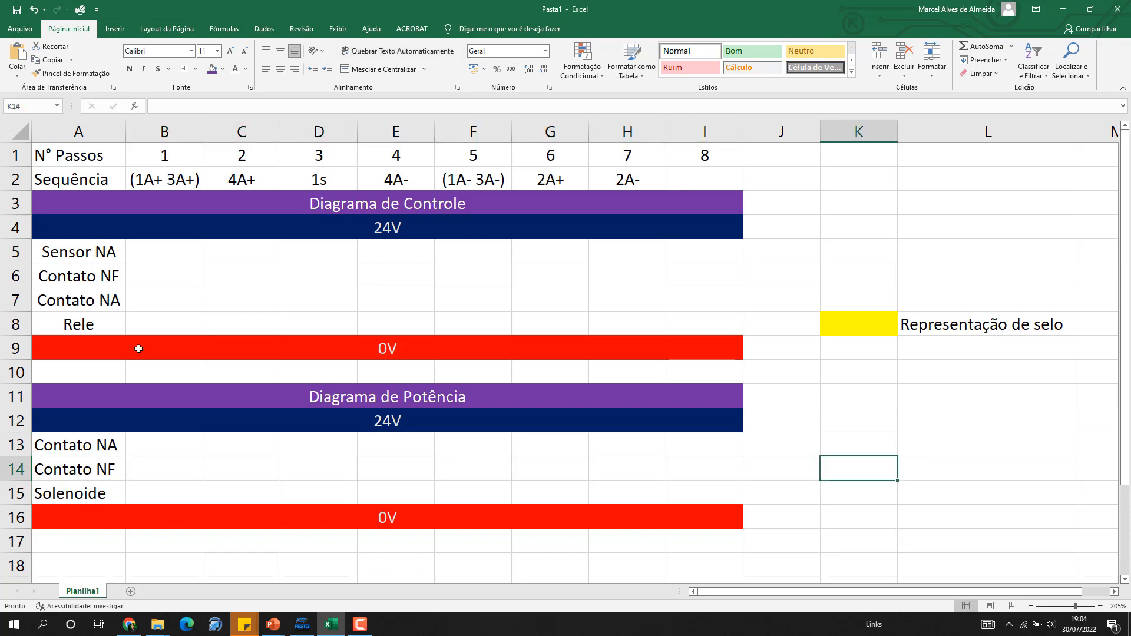
# Consult the pneumatic circuit in FluidSIM, return to Excel, and enter "(Man + AUTO) . S10" as step 1's Sensor NA in B5
pyautogui.click(165, 257)
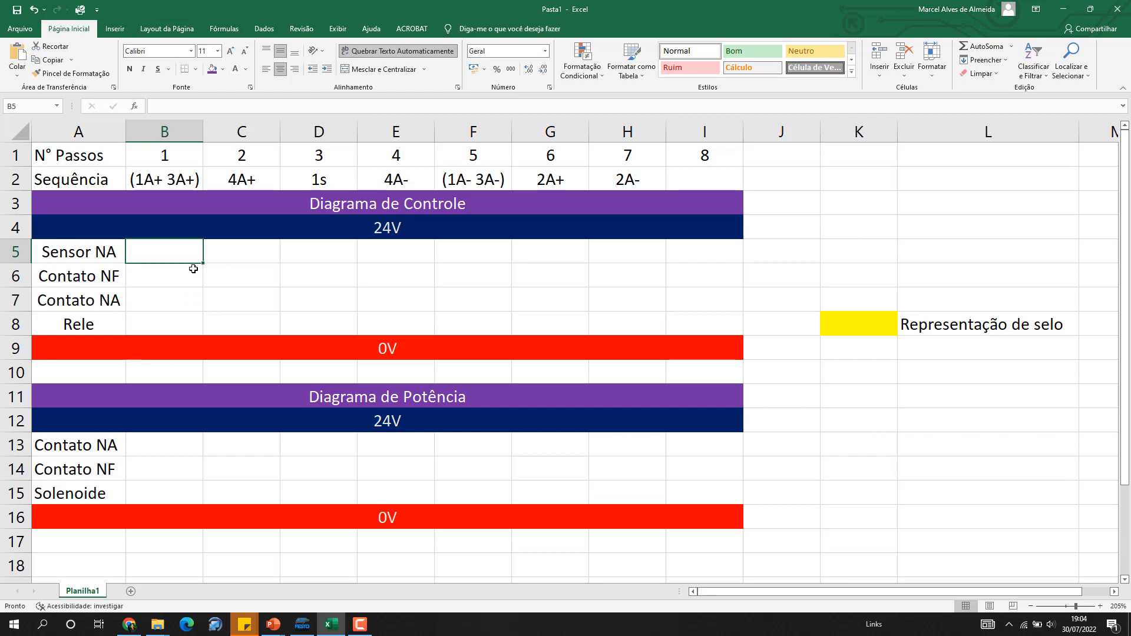
pyautogui.click(302, 624)
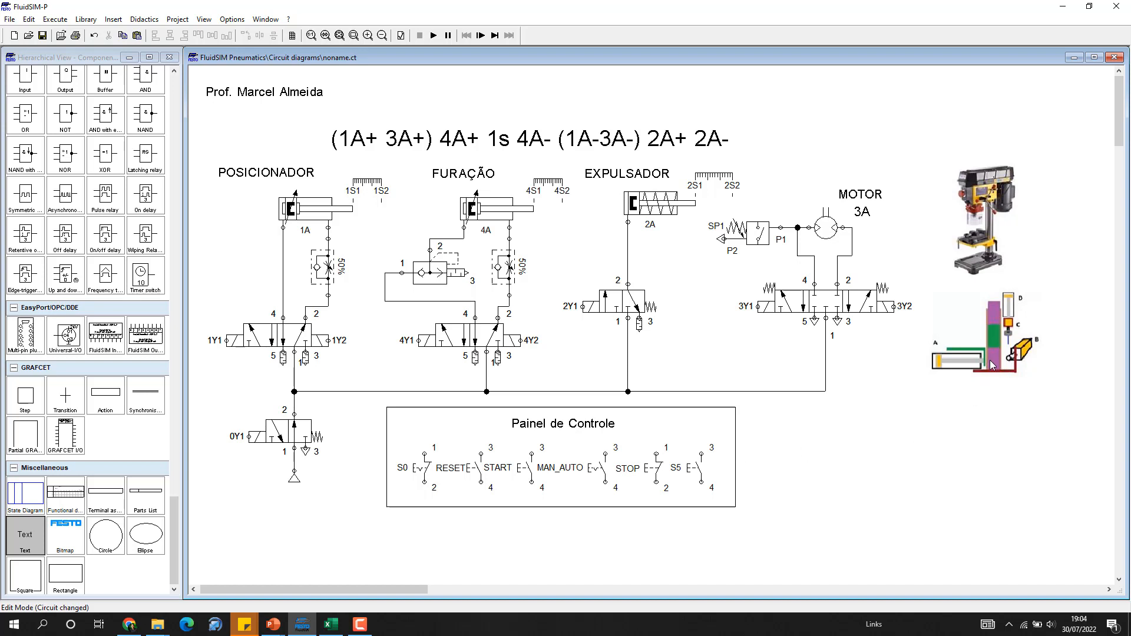
pyautogui.click(330, 626)
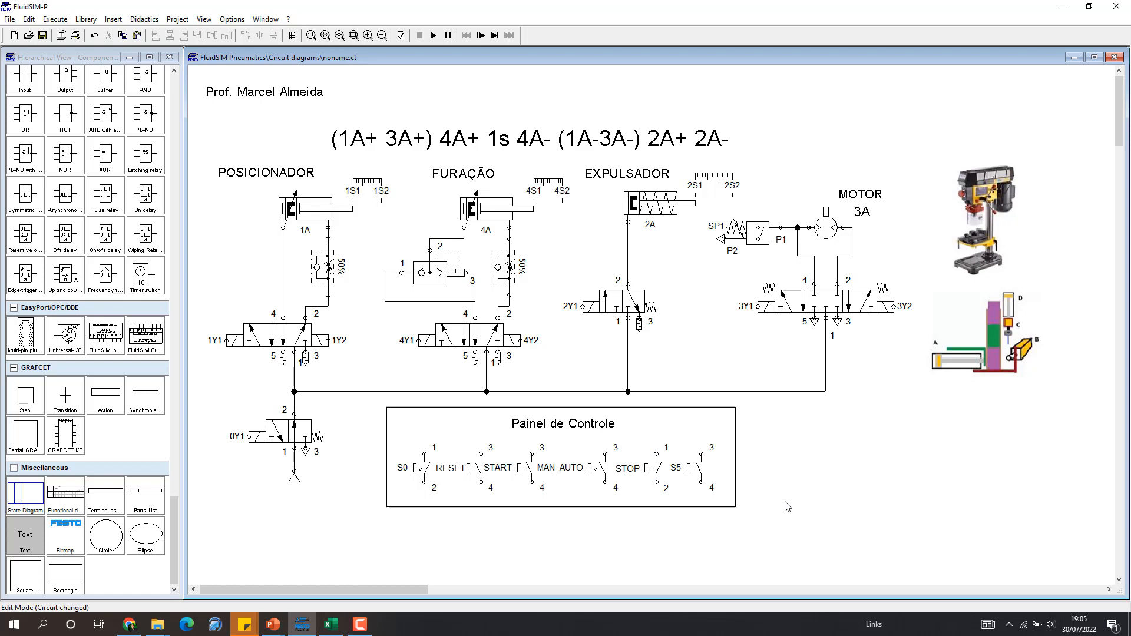
pyautogui.click(330, 625)
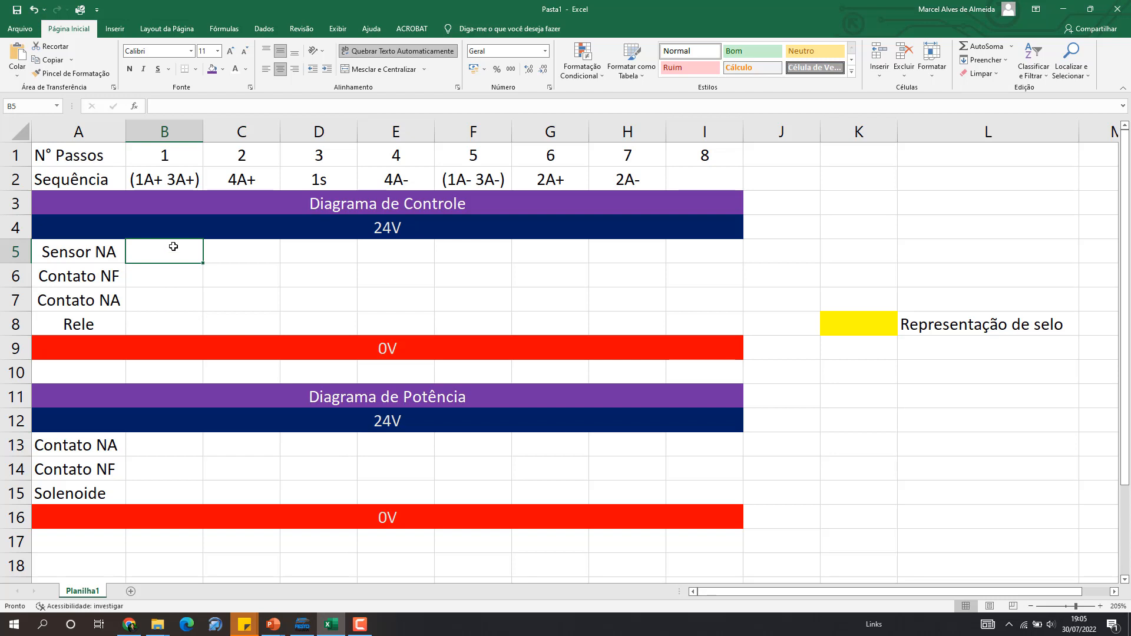
pyautogui.write('(M')
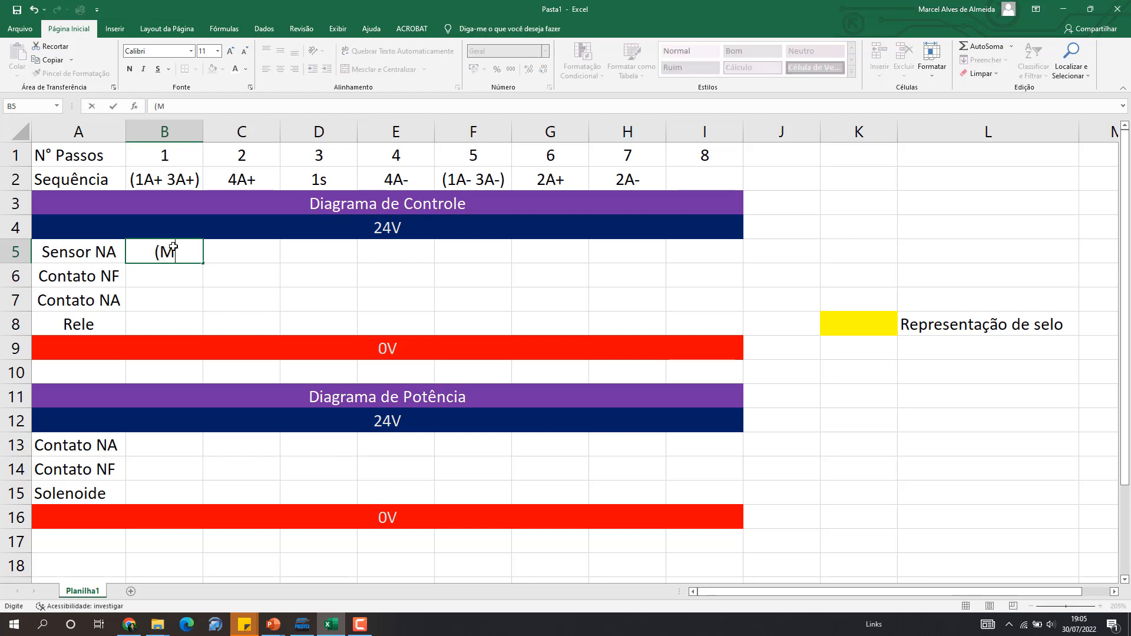
pyautogui.write('an + AU')
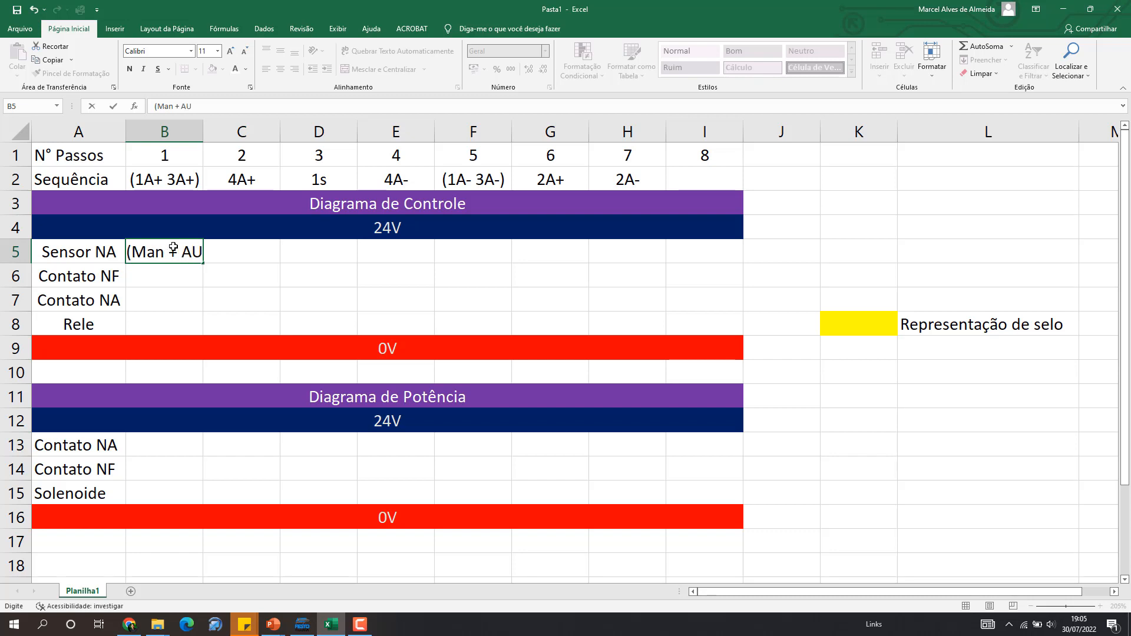
pyautogui.write('TO')
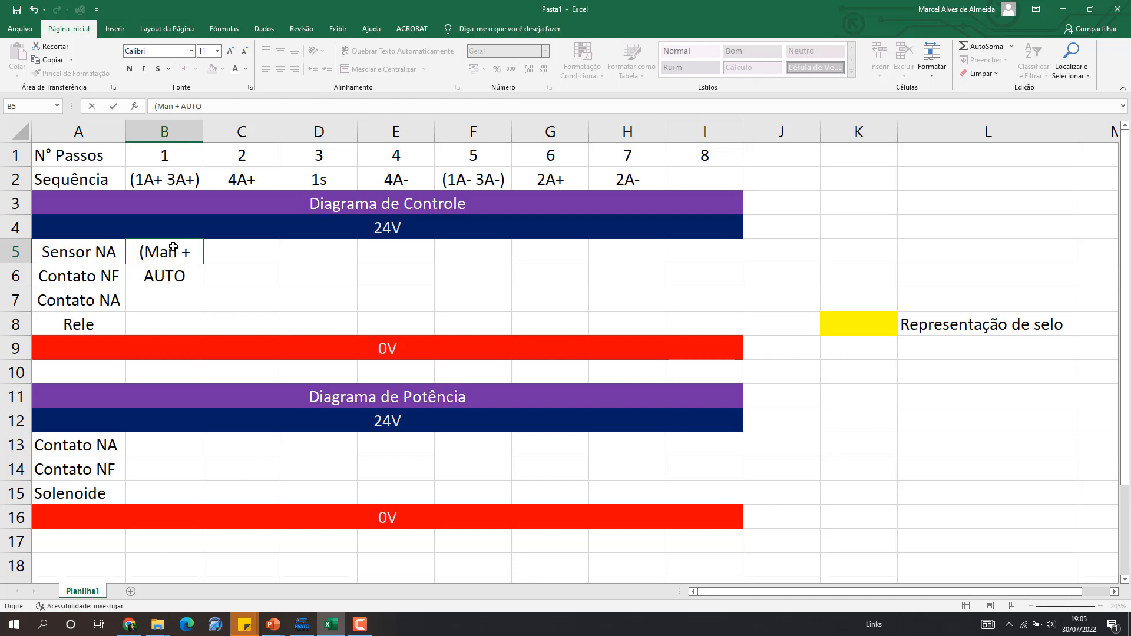
pyautogui.write(') . S10')
pyautogui.press('Return')
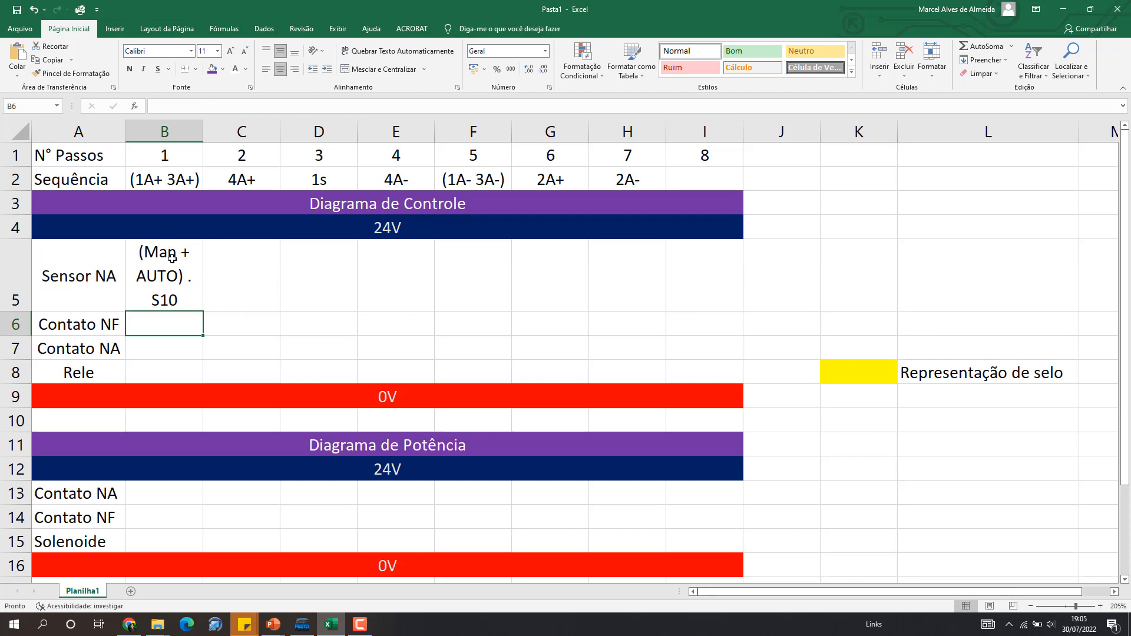
# Widen column B just enough for "(Man + AUTO)" to fit on one line in B5
pyautogui.click(172, 257)
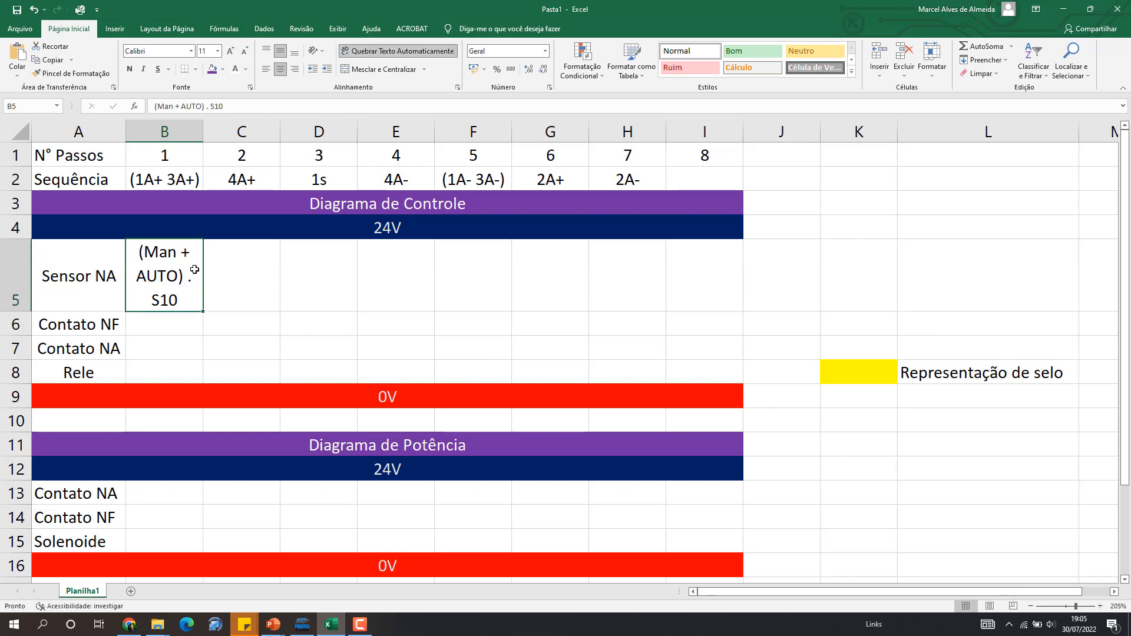
pyautogui.doubleClick(201, 132)
pyautogui.click(231, 276)
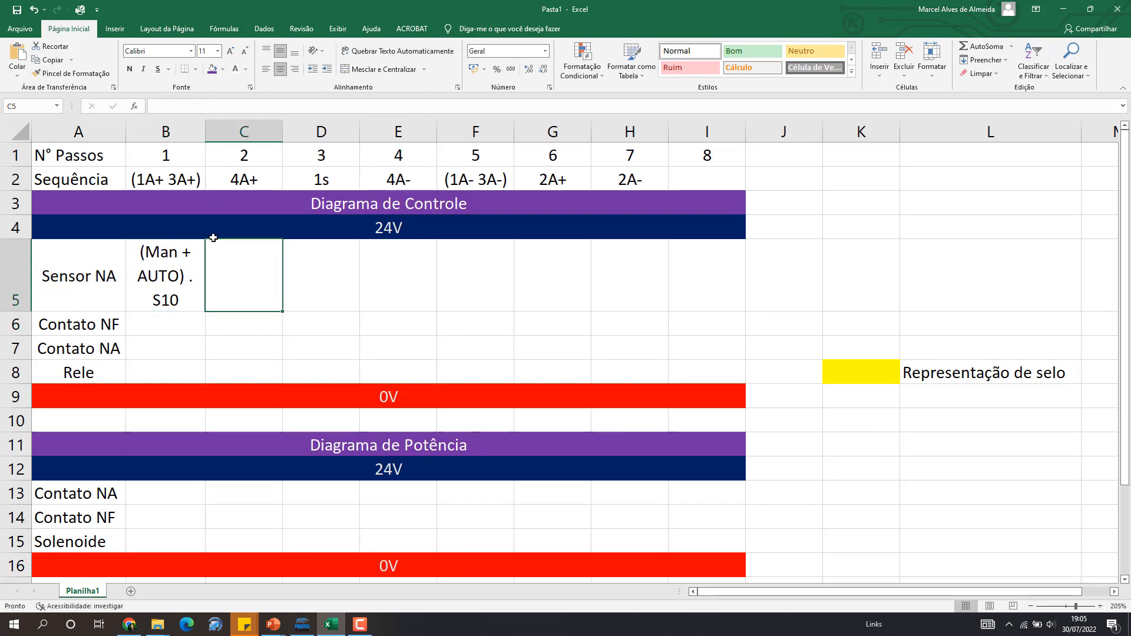
pyautogui.moveTo(205, 132); pyautogui.dragTo(268, 129)
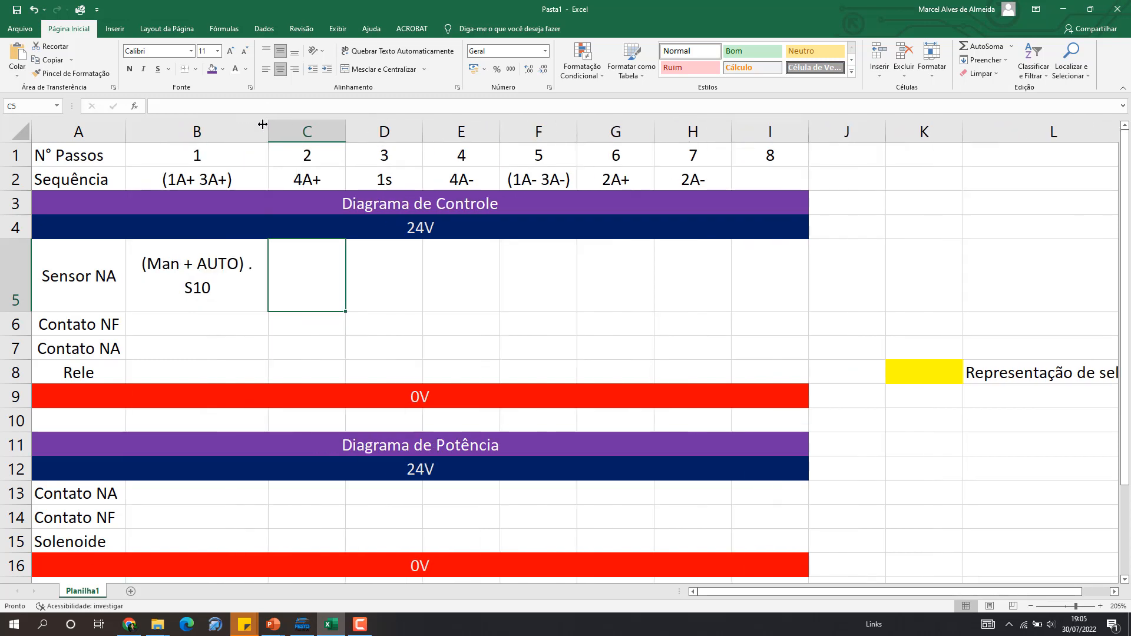
pyautogui.click(201, 278)
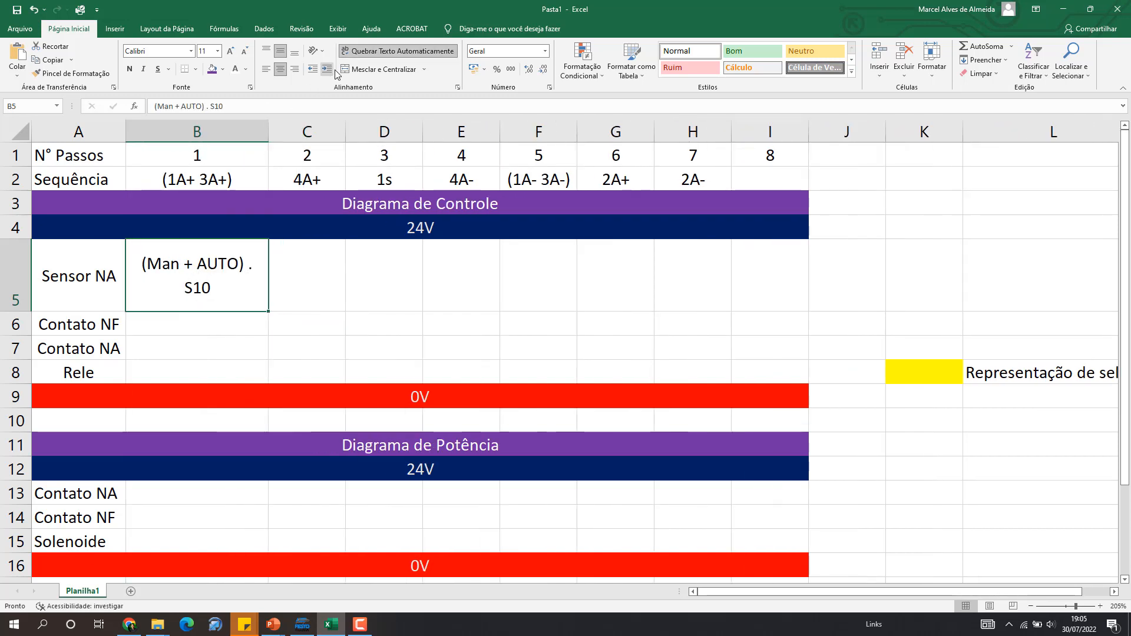
pyautogui.moveTo(268, 132); pyautogui.dragTo(235, 133)
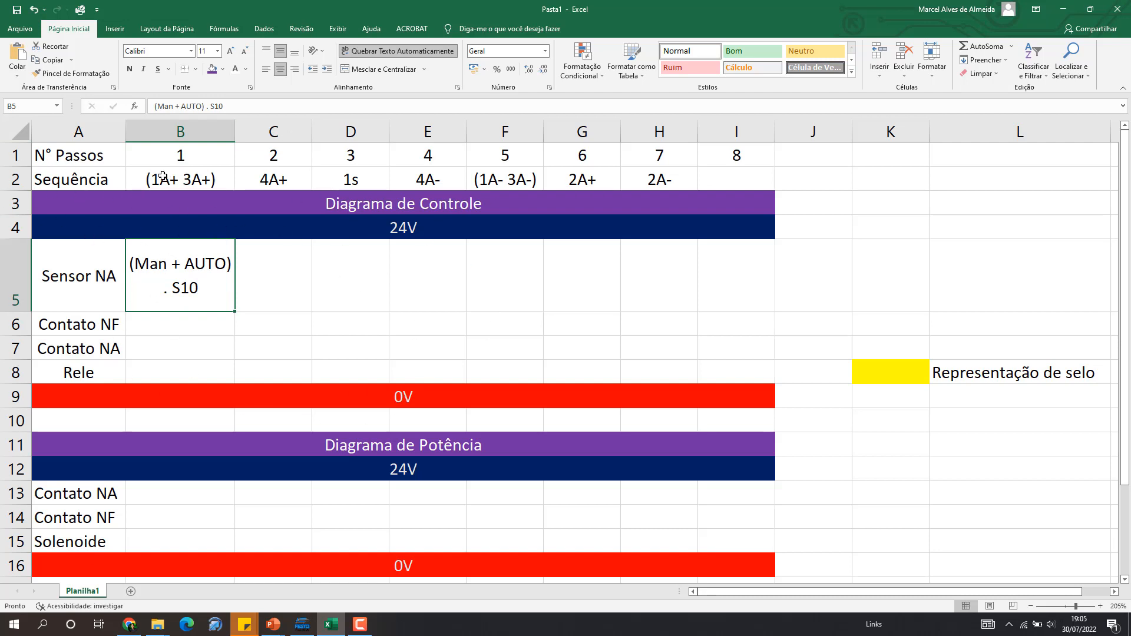
pyautogui.click(138, 187)
pyautogui.moveTo(177, 155); pyautogui.dragTo(669, 148)
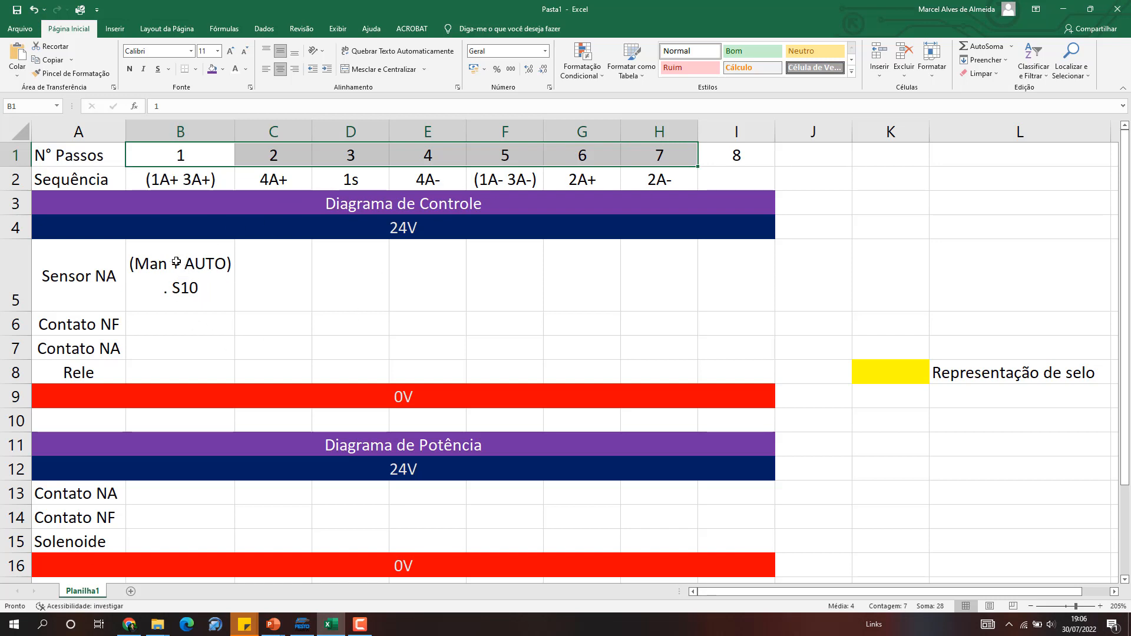
pyautogui.click(155, 263)
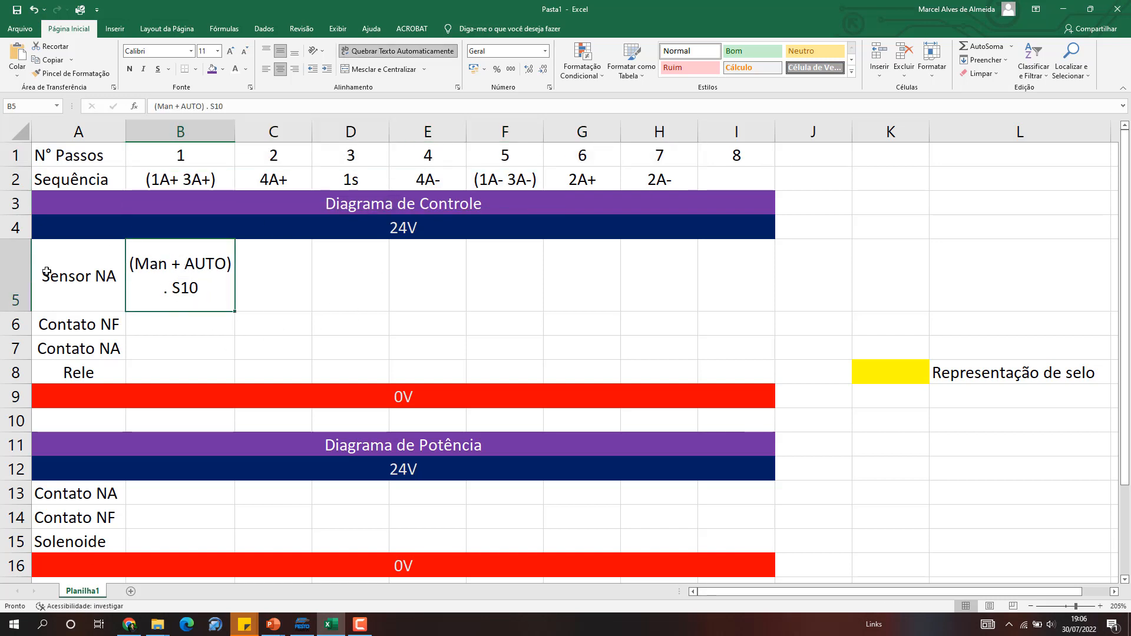
# Enter K1 as step 1's Rele in B8 and fill the series across to K8 in I8
pyautogui.click(192, 371)
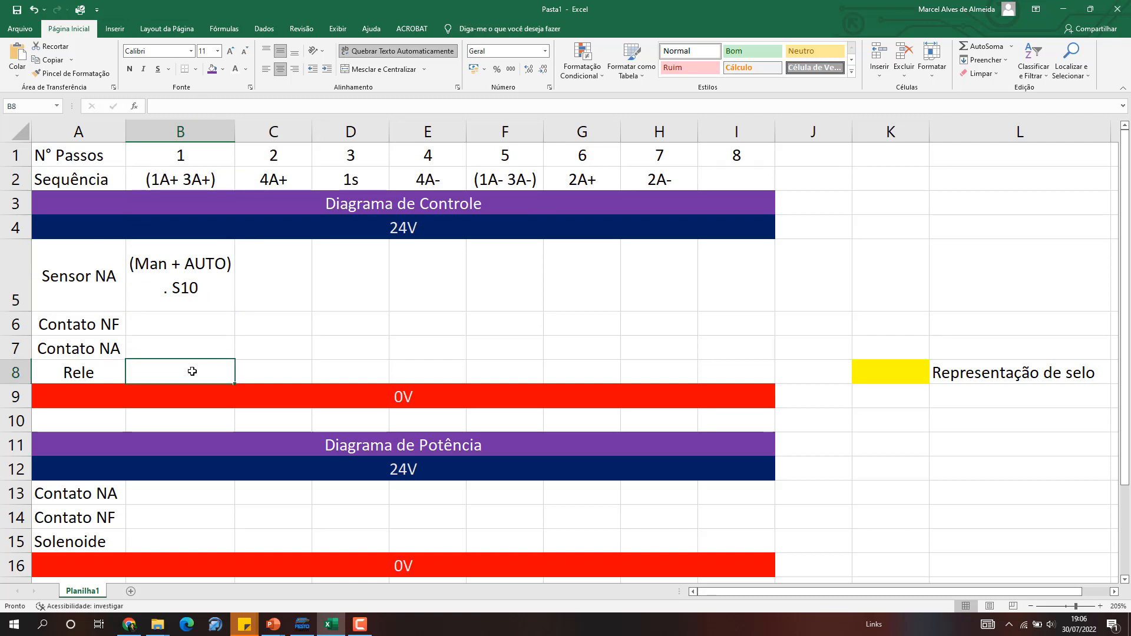
pyautogui.write('K1')
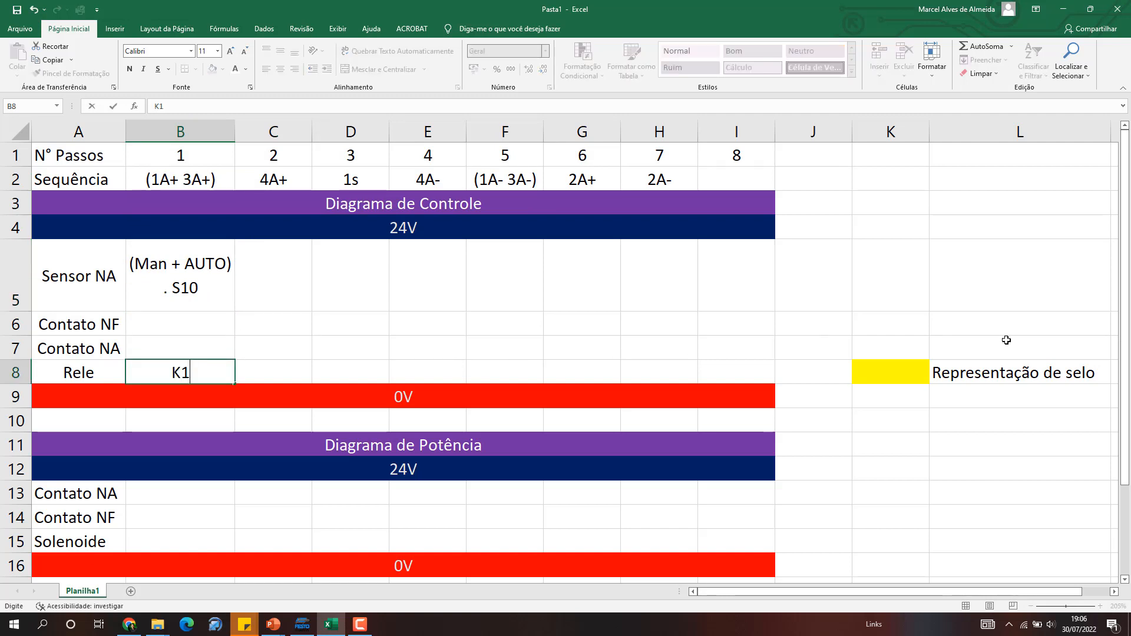
pyautogui.press('Return')
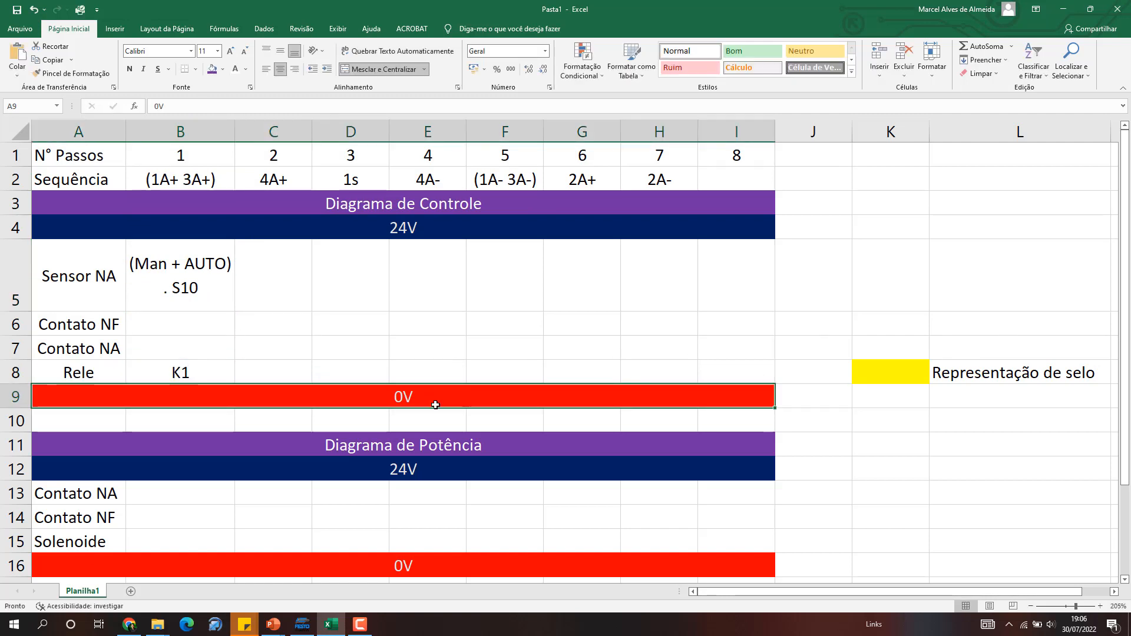
pyautogui.click(212, 374)
pyautogui.moveTo(235, 384); pyautogui.dragTo(758, 370)
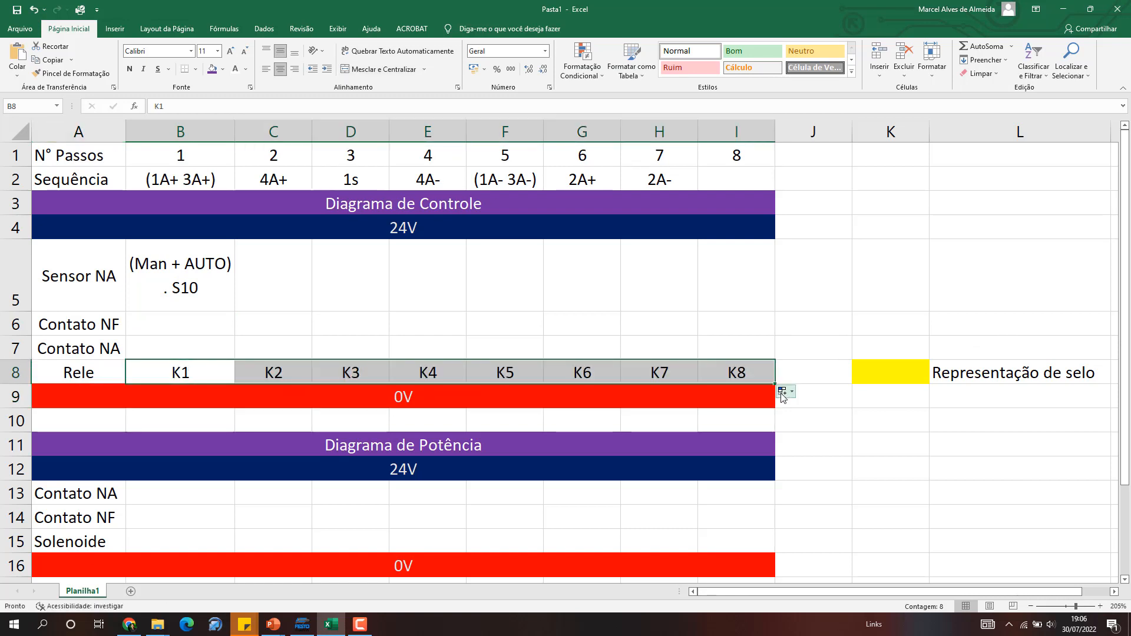
pyautogui.click(826, 446)
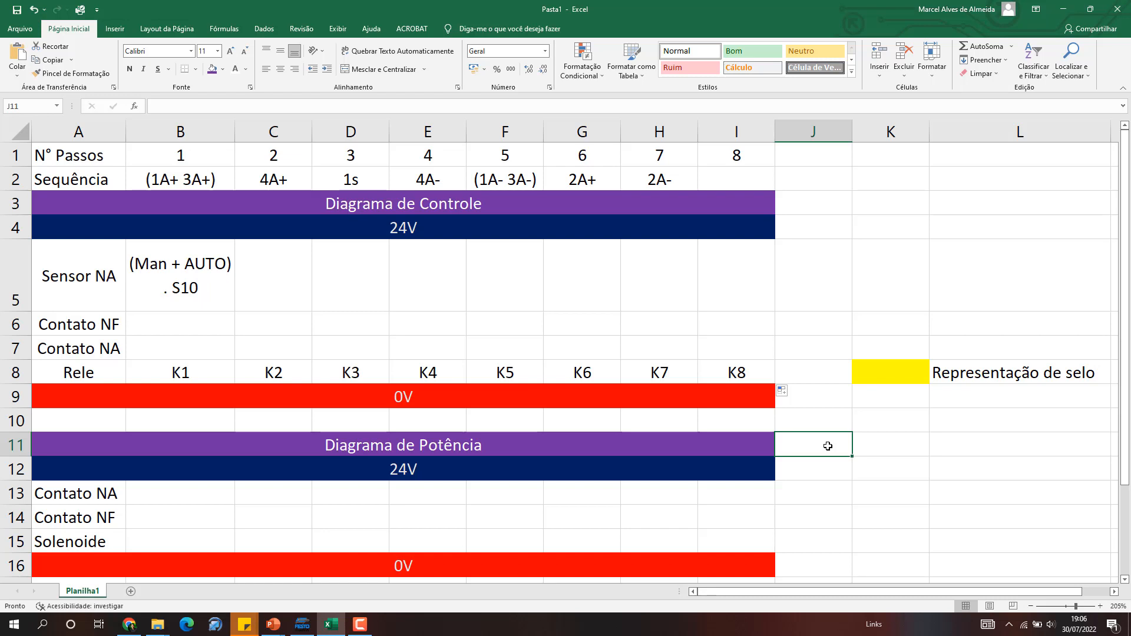
# Replace the relay of the 1s timing step in D8 with KT1
pyautogui.click(347, 180)
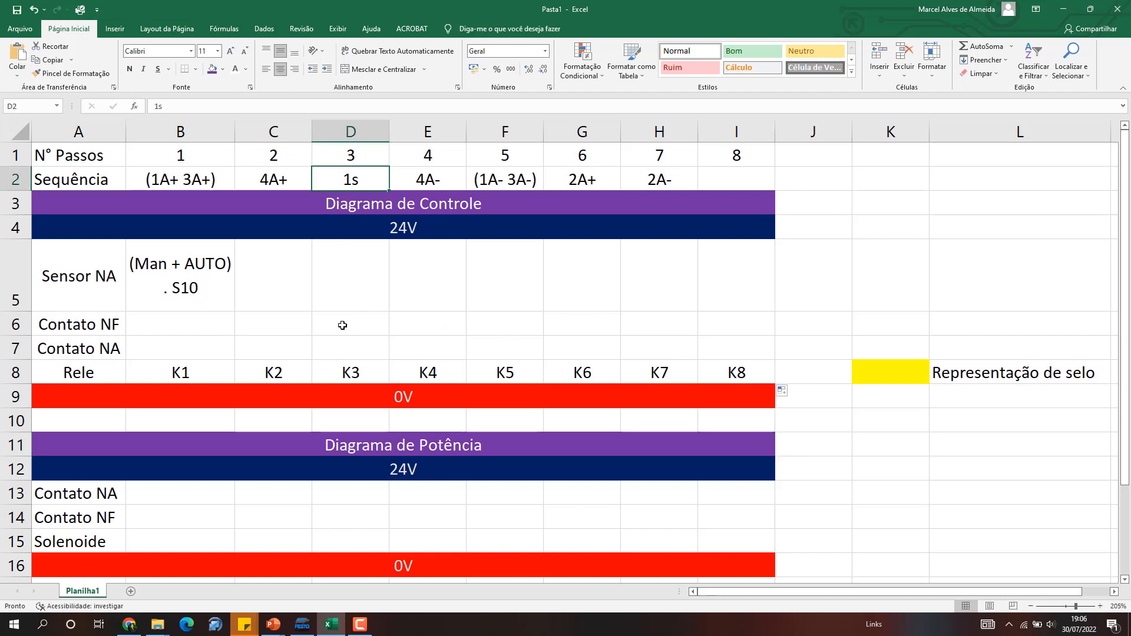
pyautogui.click(355, 366)
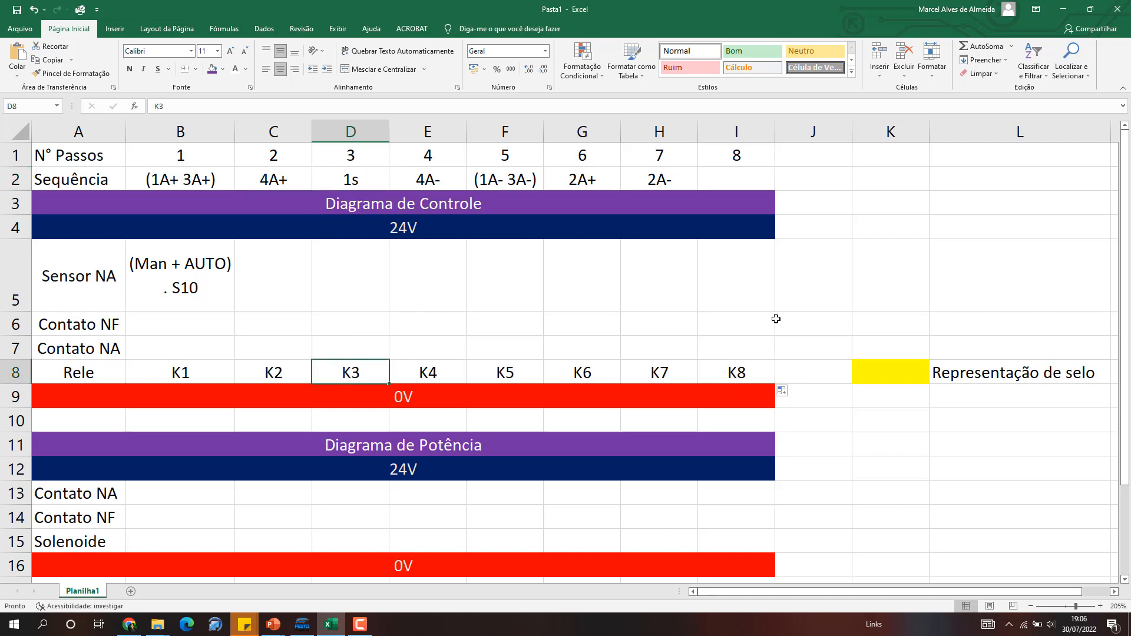
pyautogui.write('KT')
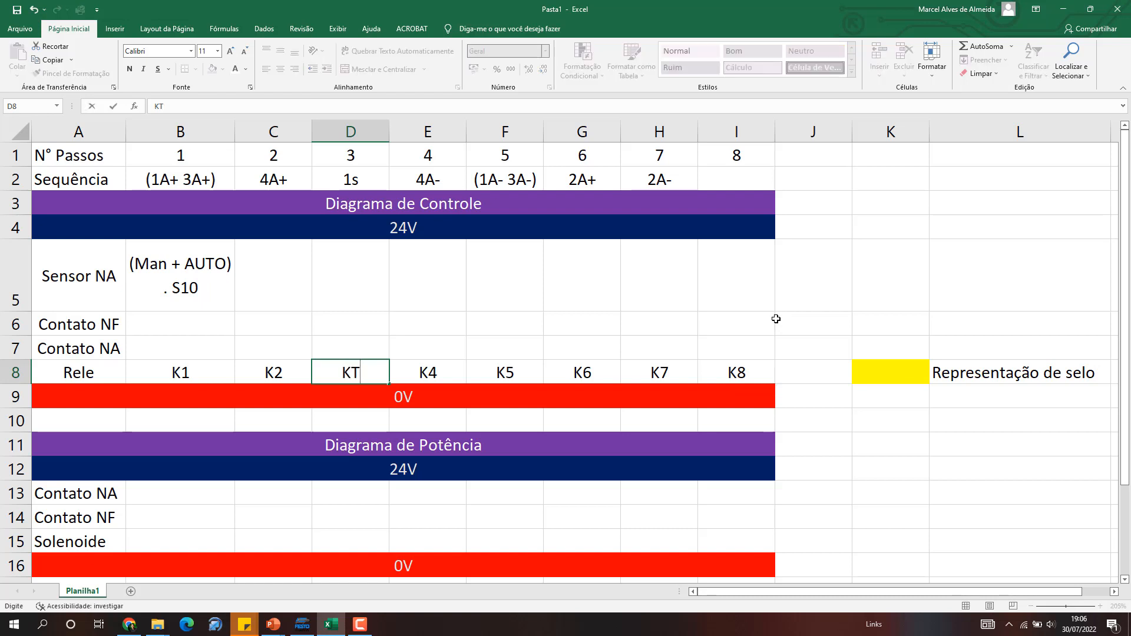
pyautogui.write('1')
pyautogui.press('Return')
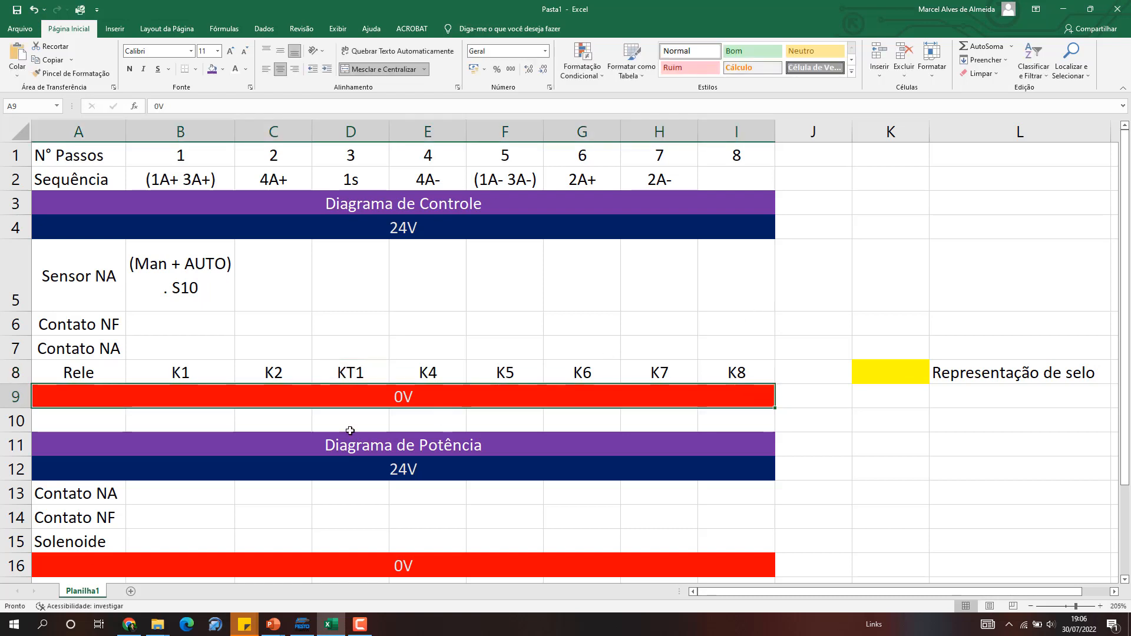
# Set step 4's relay in E8 to K3 and fill the series across to K7 in I8
pyautogui.click(417, 368)
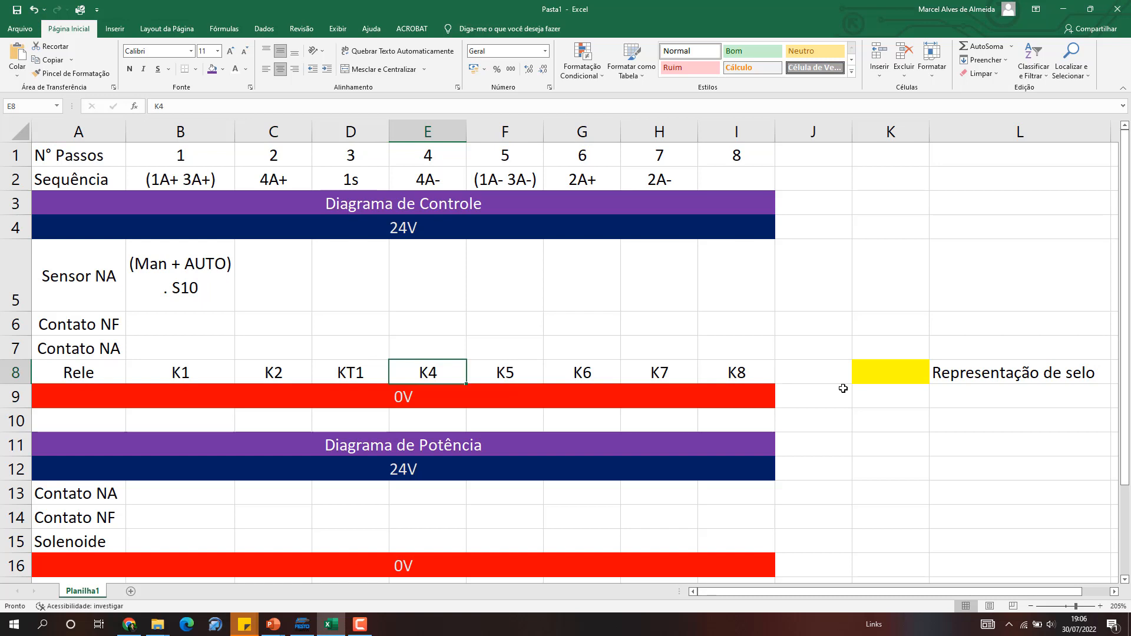
pyautogui.write('K3')
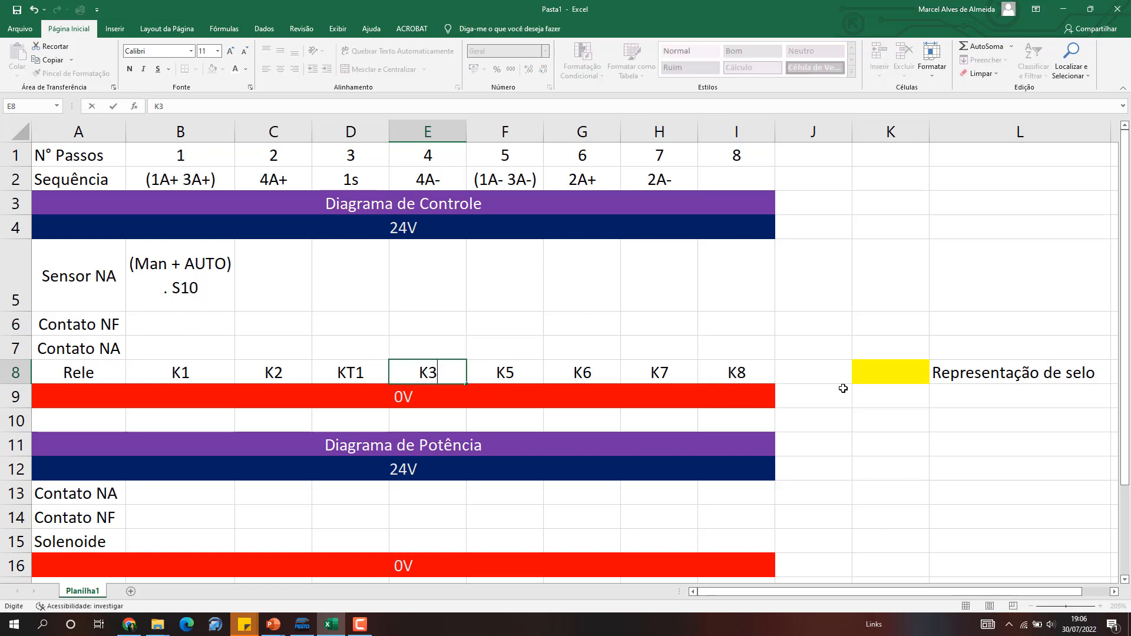
pyautogui.press('Return')
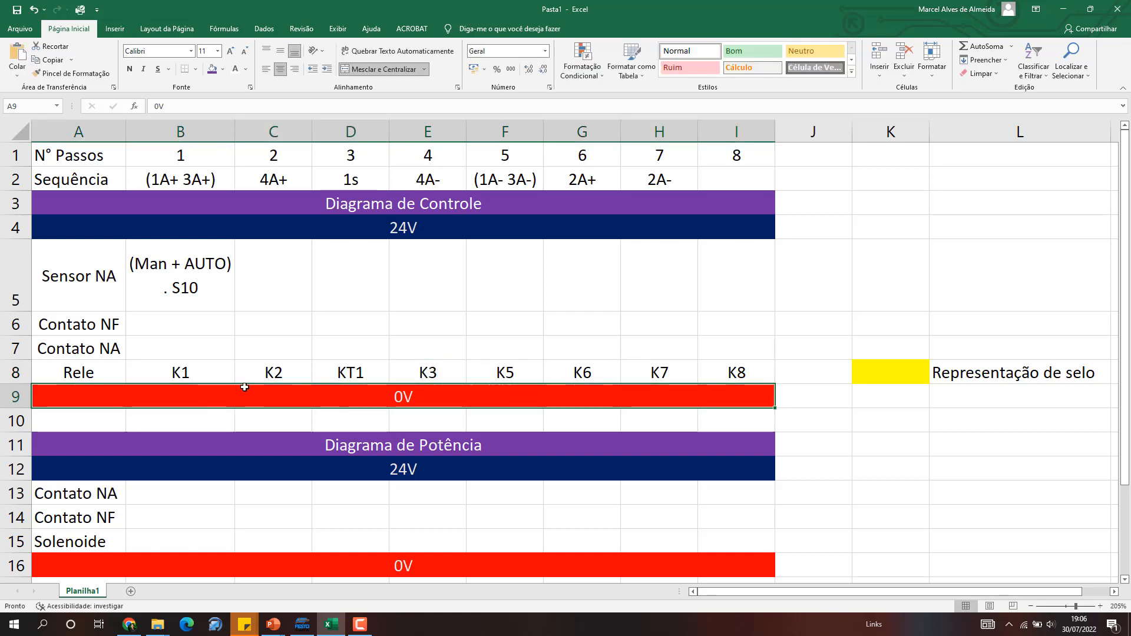
pyautogui.click(452, 376)
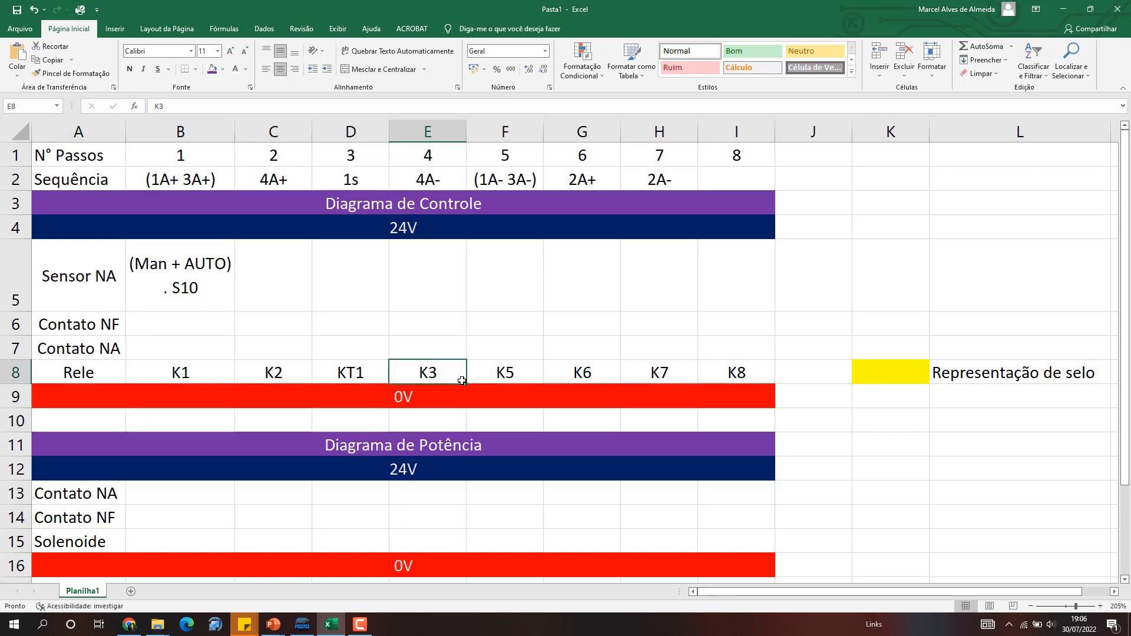
pyautogui.moveTo(465, 384); pyautogui.dragTo(766, 392)
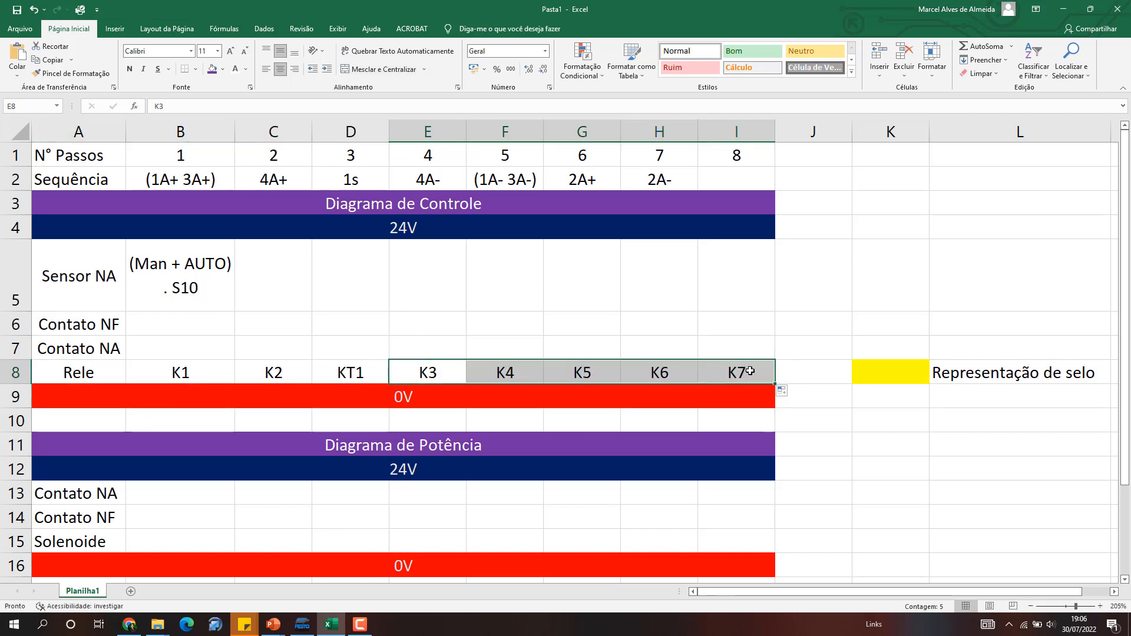
# Review the relay labels in row 8, from the first to the last step, and the empty Contato NF cell of step 1
pyautogui.click(207, 370)
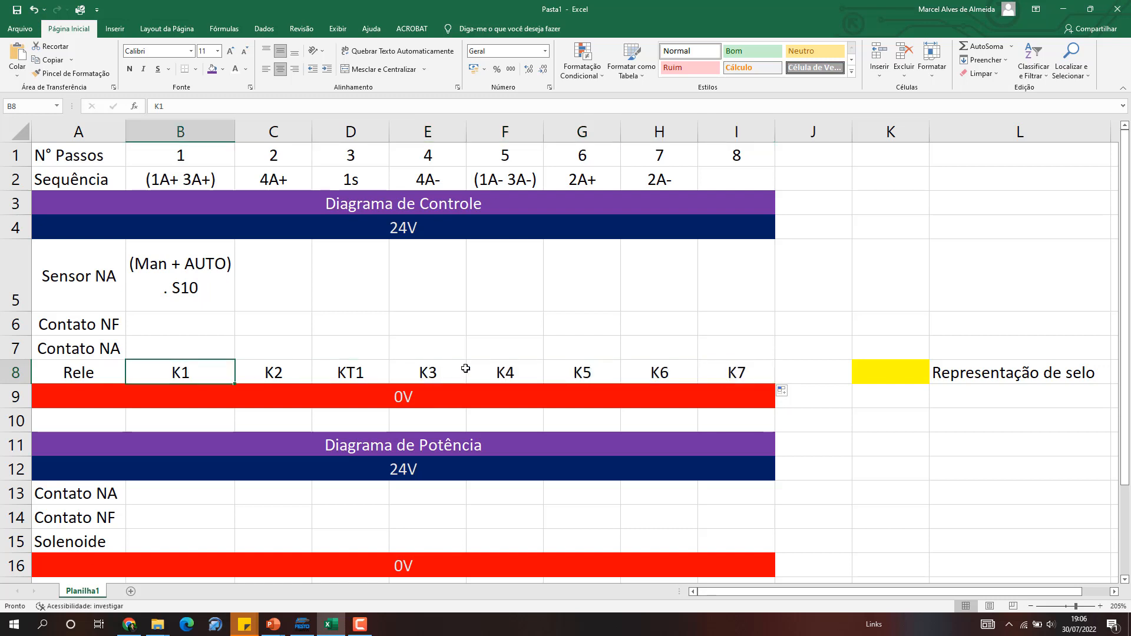
pyautogui.click(346, 370)
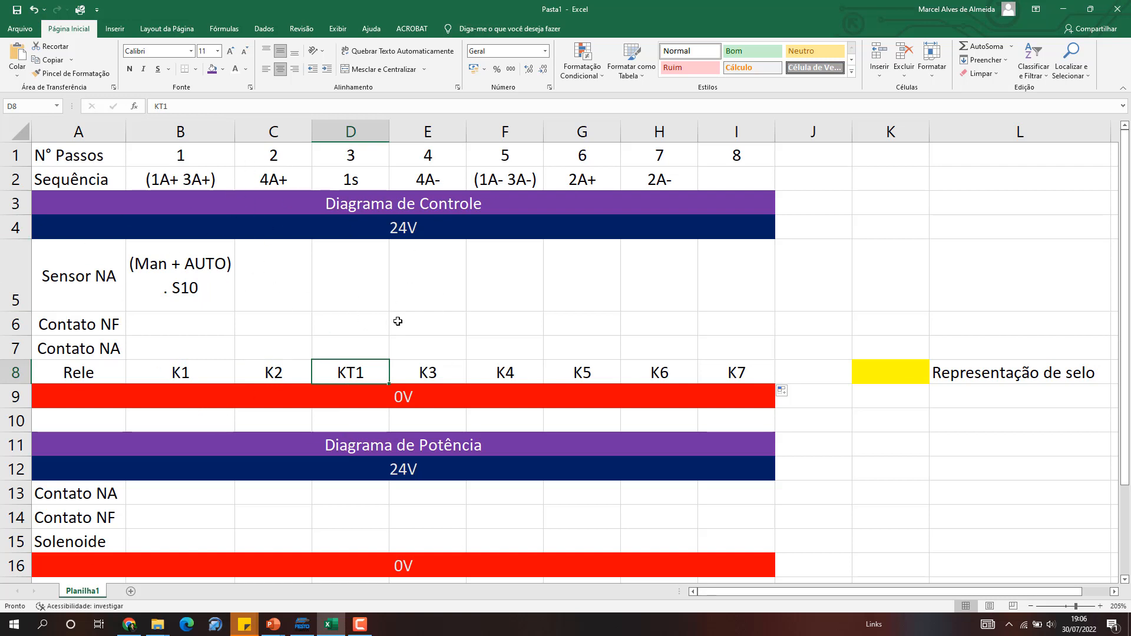
pyautogui.click(69, 328)
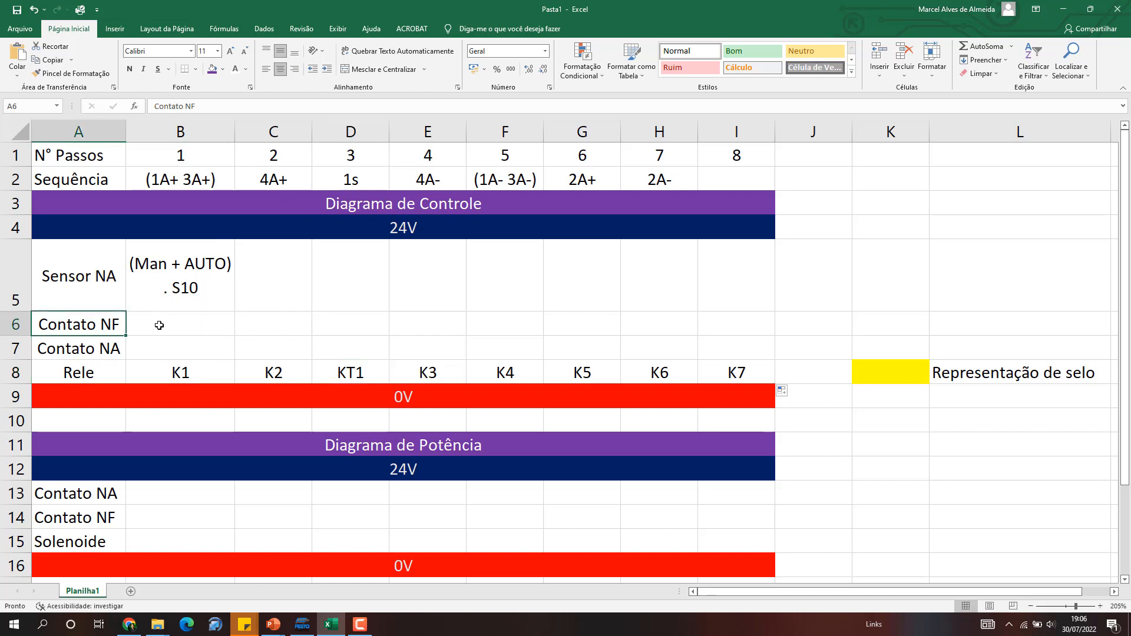
pyautogui.click(215, 324)
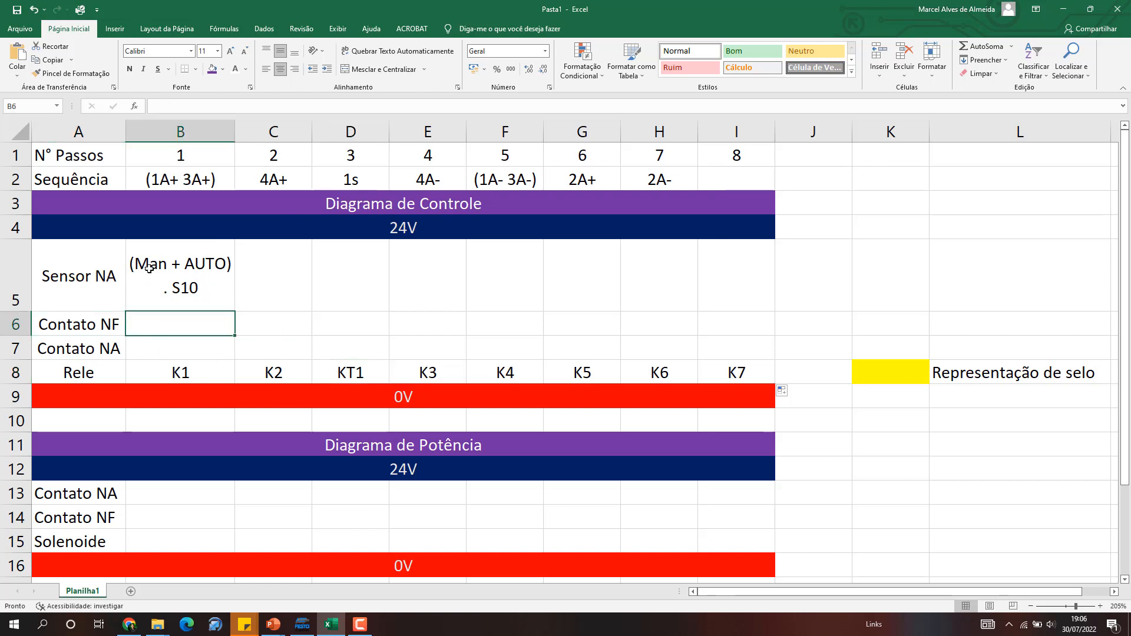
pyautogui.click(202, 372)
pyautogui.click(301, 377)
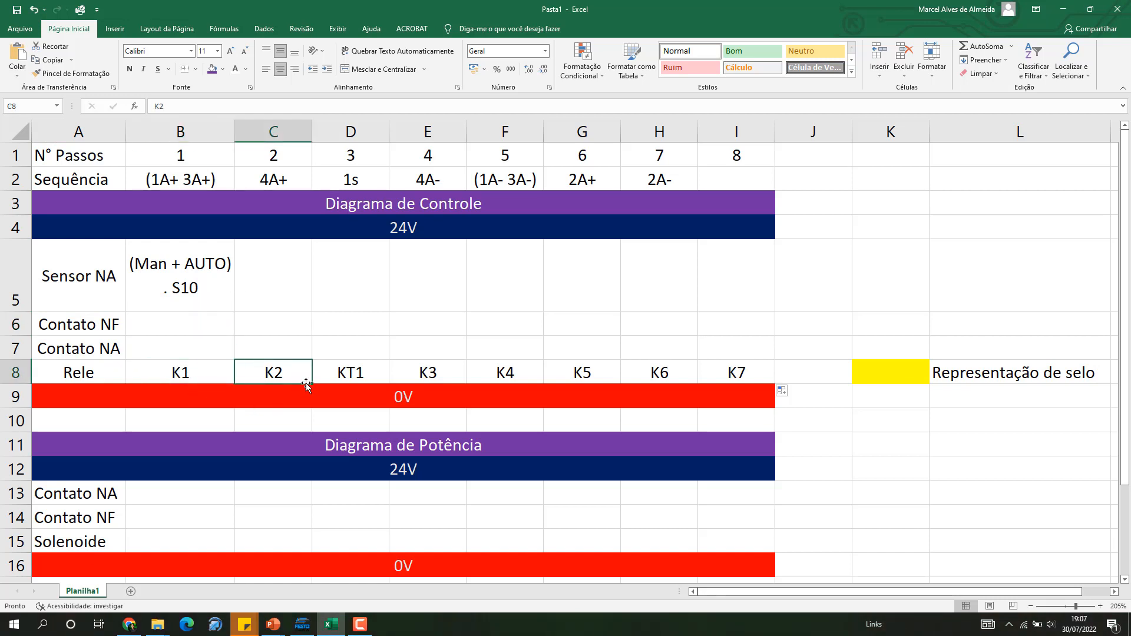
pyautogui.click(356, 380)
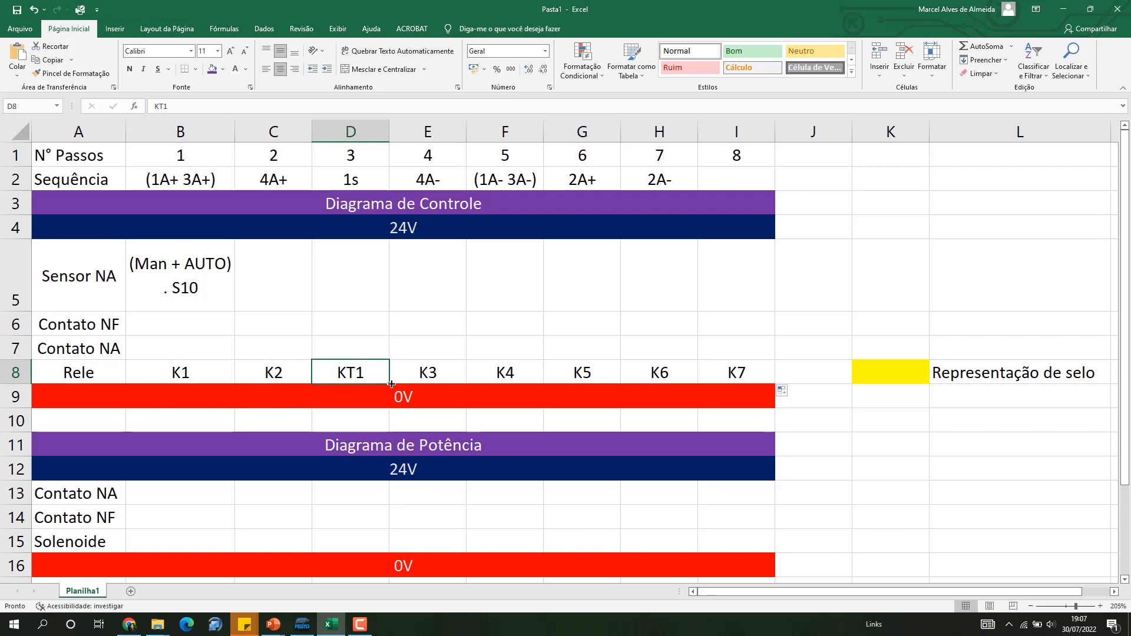
pyautogui.click(422, 375)
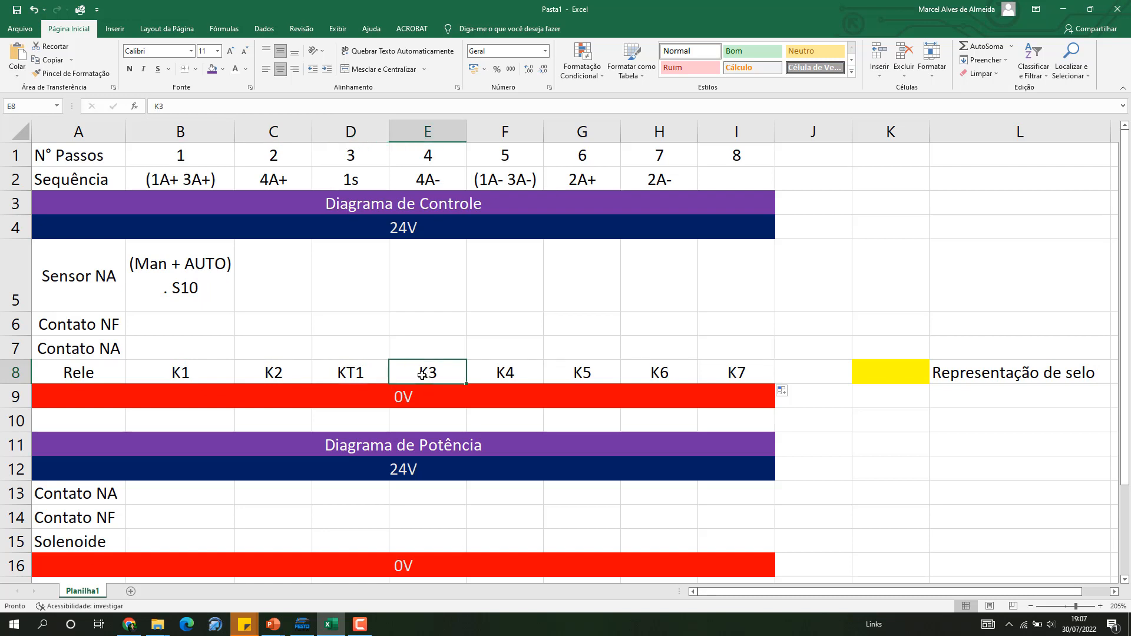
pyautogui.click(741, 376)
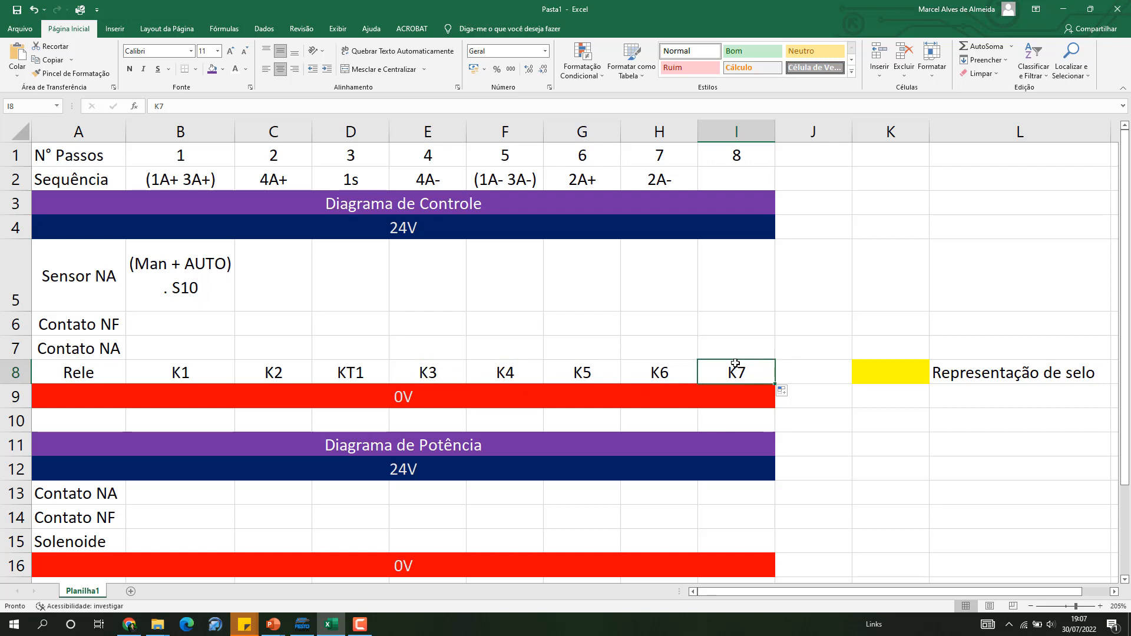
# Enter K7 as step 1's Contato NF in B6
pyautogui.click(175, 319)
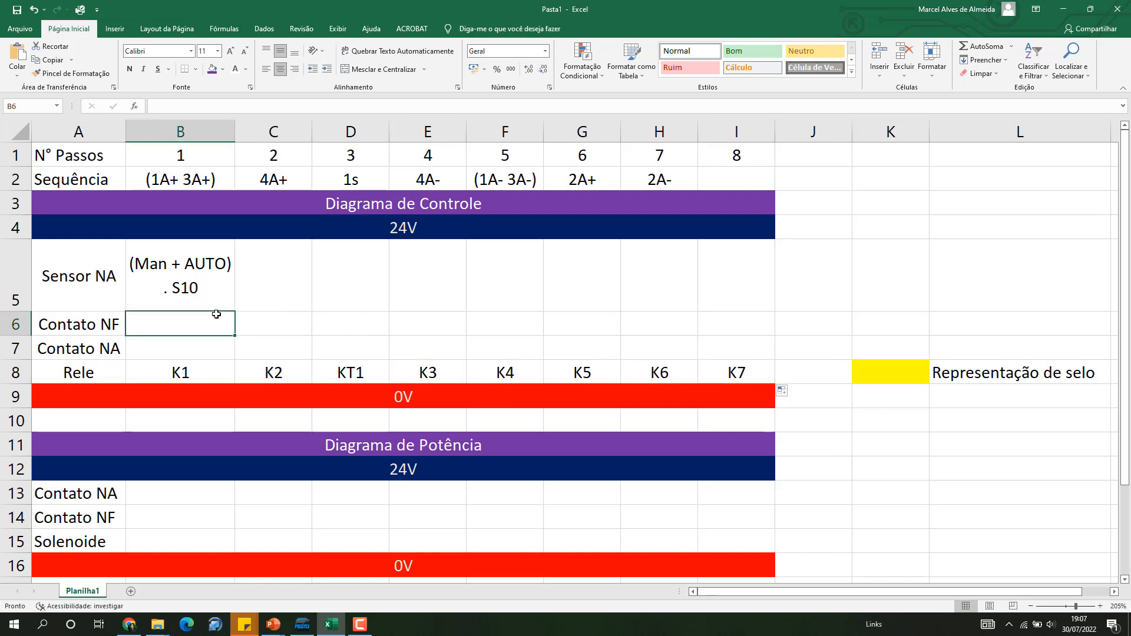
pyautogui.write('K7')
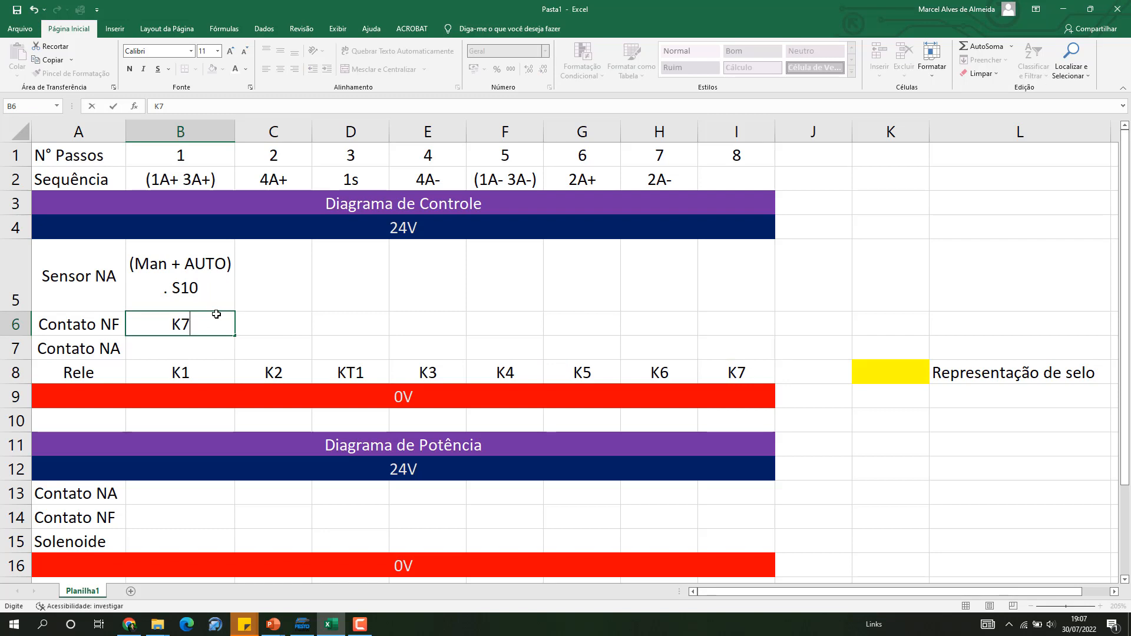
pyautogui.press('Return')
pyautogui.click(218, 314)
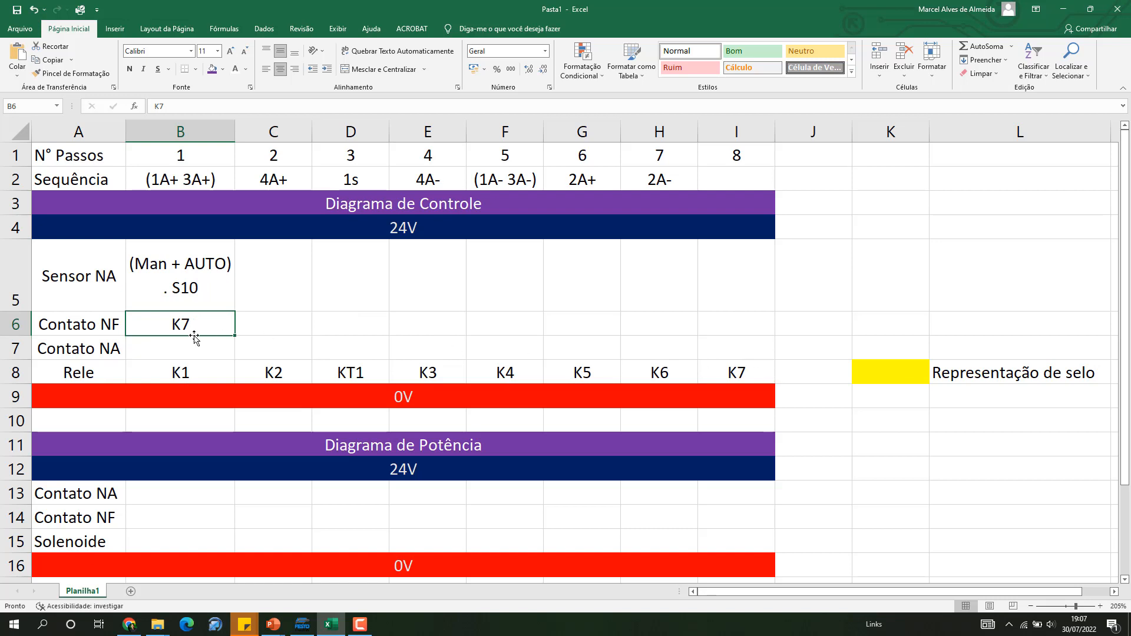
# Copy the yellow "Representação de selo" formatting from K8 onto the K1 relay in B8
pyautogui.click(170, 347)
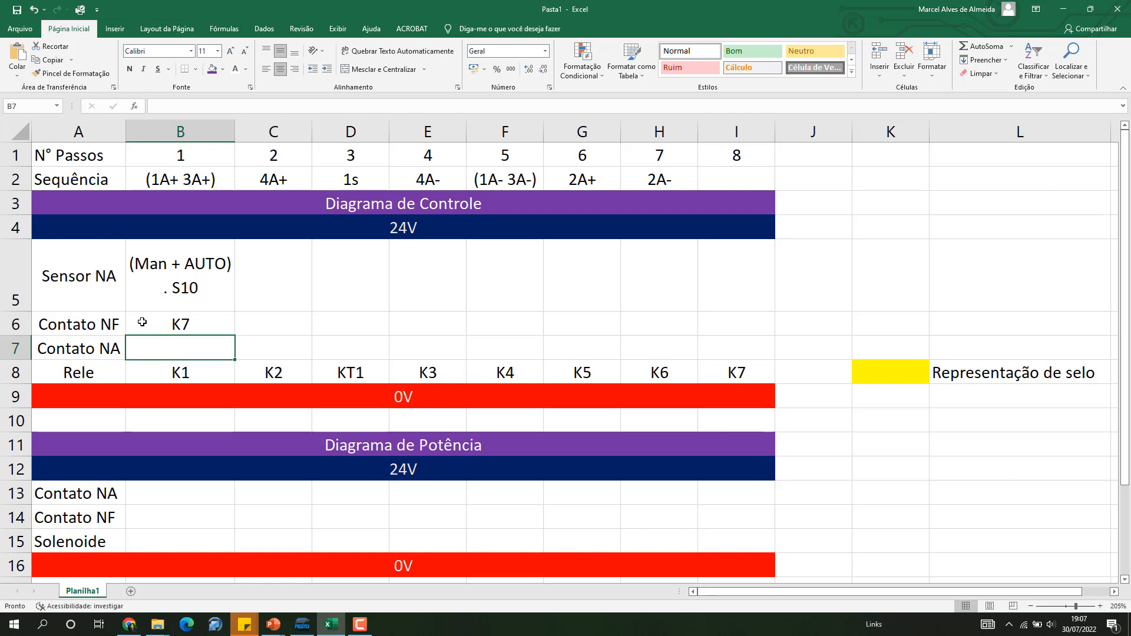
pyautogui.click(197, 376)
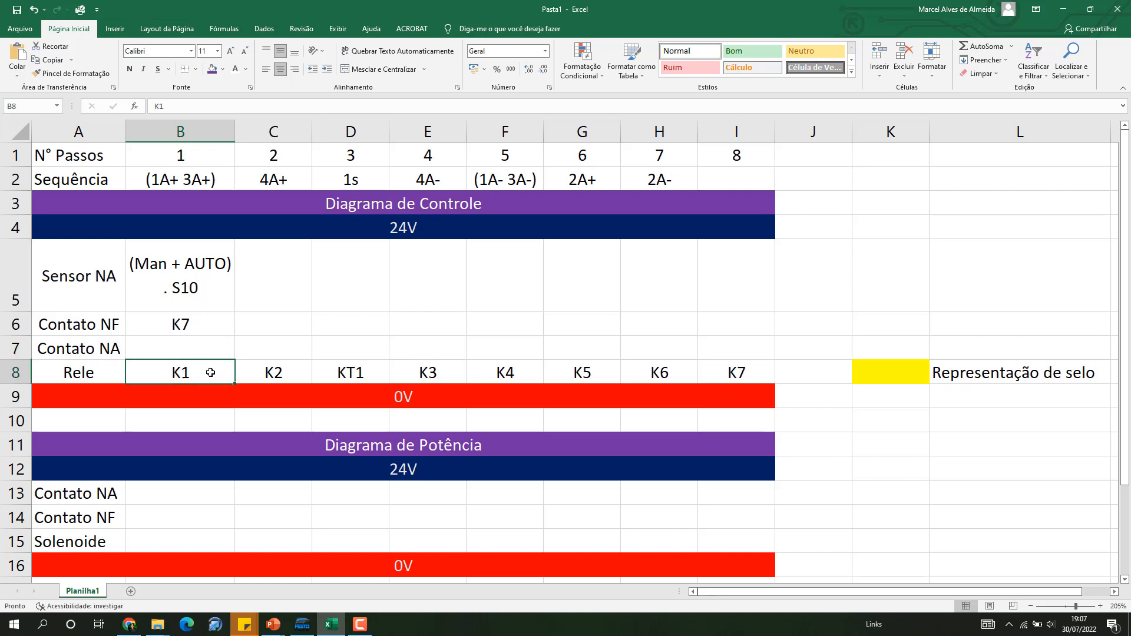
pyautogui.click(980, 371)
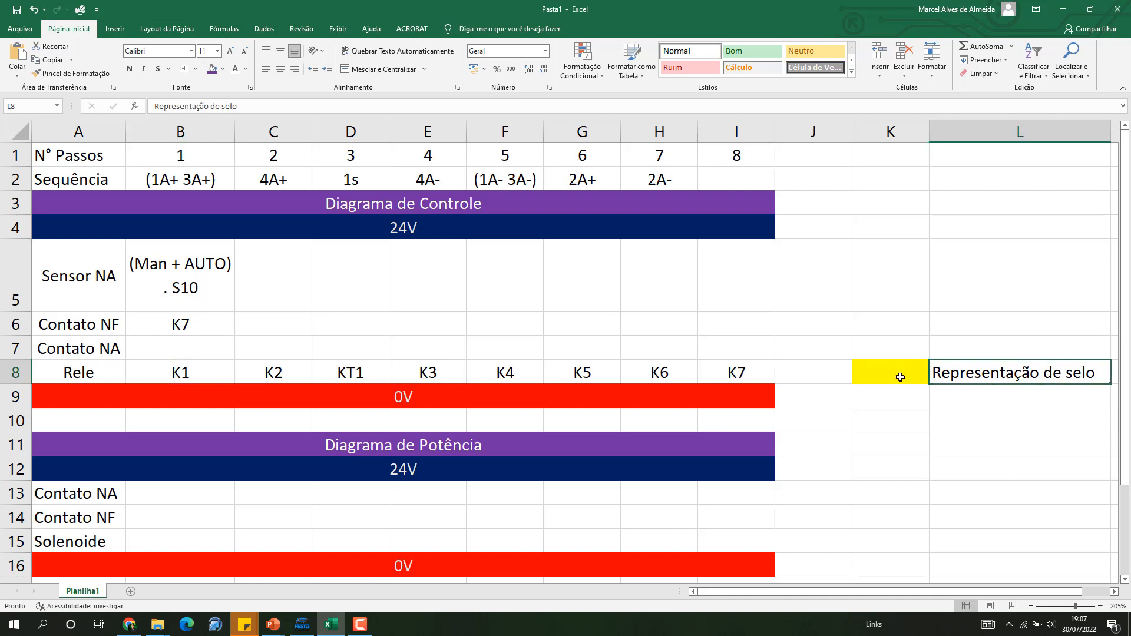
pyautogui.click(896, 376)
pyautogui.click(171, 377)
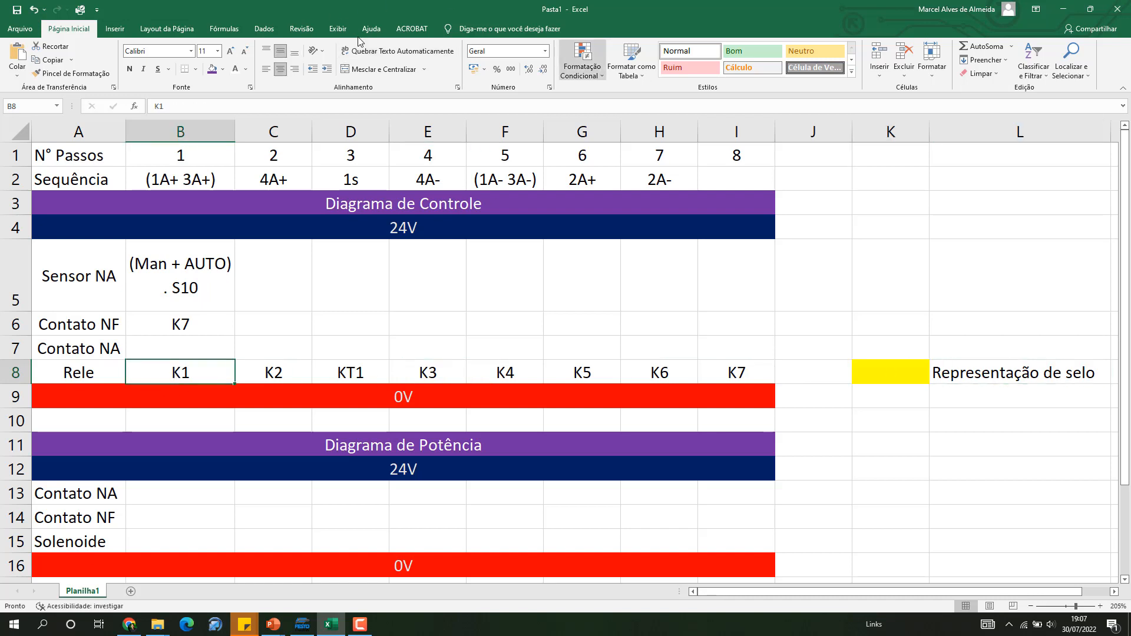
pyautogui.click(892, 374)
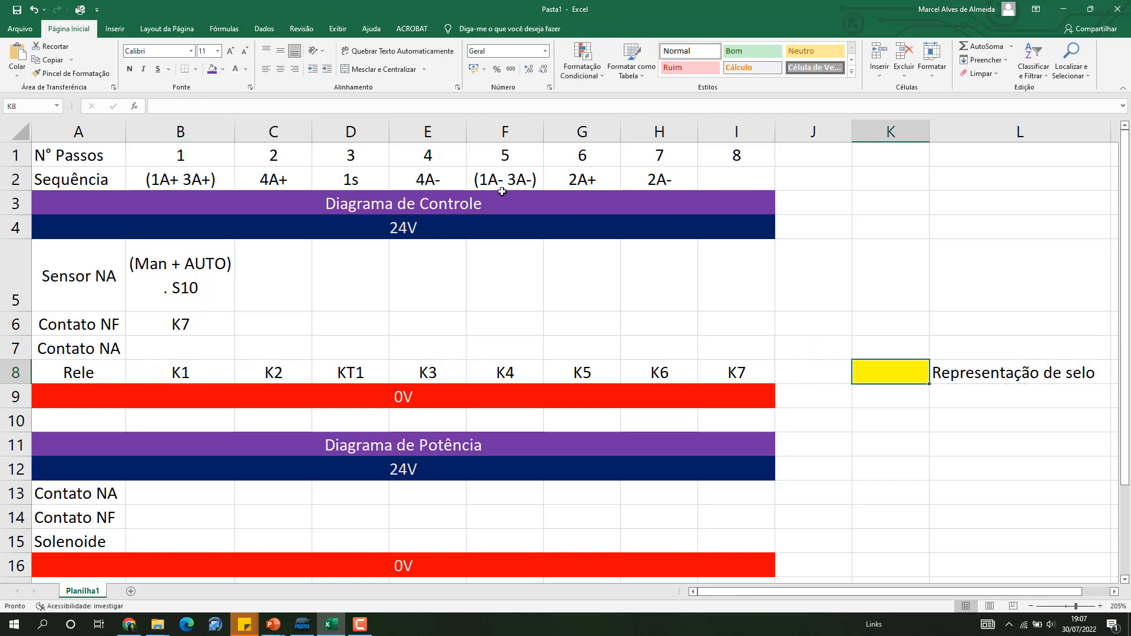
pyautogui.click(72, 73)
pyautogui.click(195, 377)
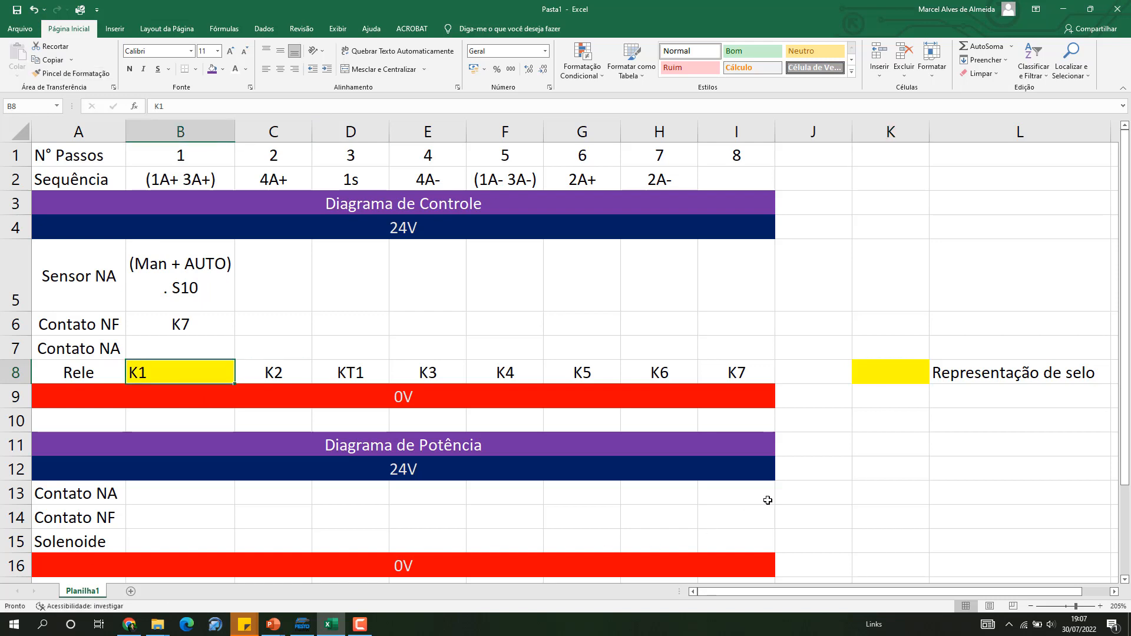
# Center the K1 label in B8 both vertically and horizontally
pyautogui.moveTo(862, 440); pyautogui.dragTo(860, 428)
pyautogui.click(176, 370)
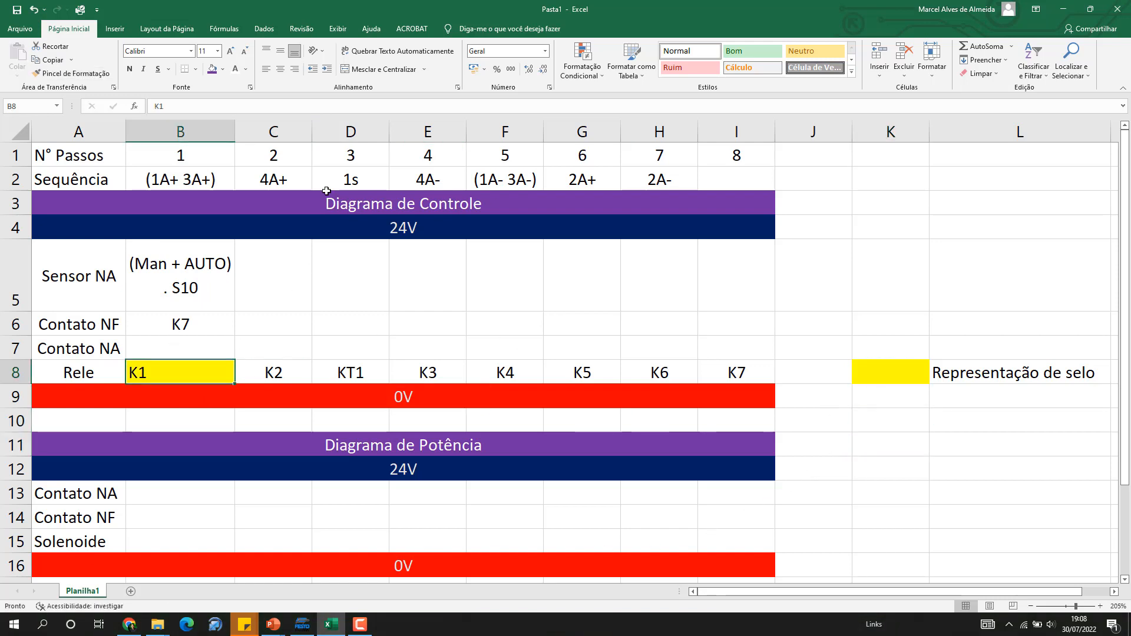
pyautogui.click(281, 50)
pyautogui.click(280, 69)
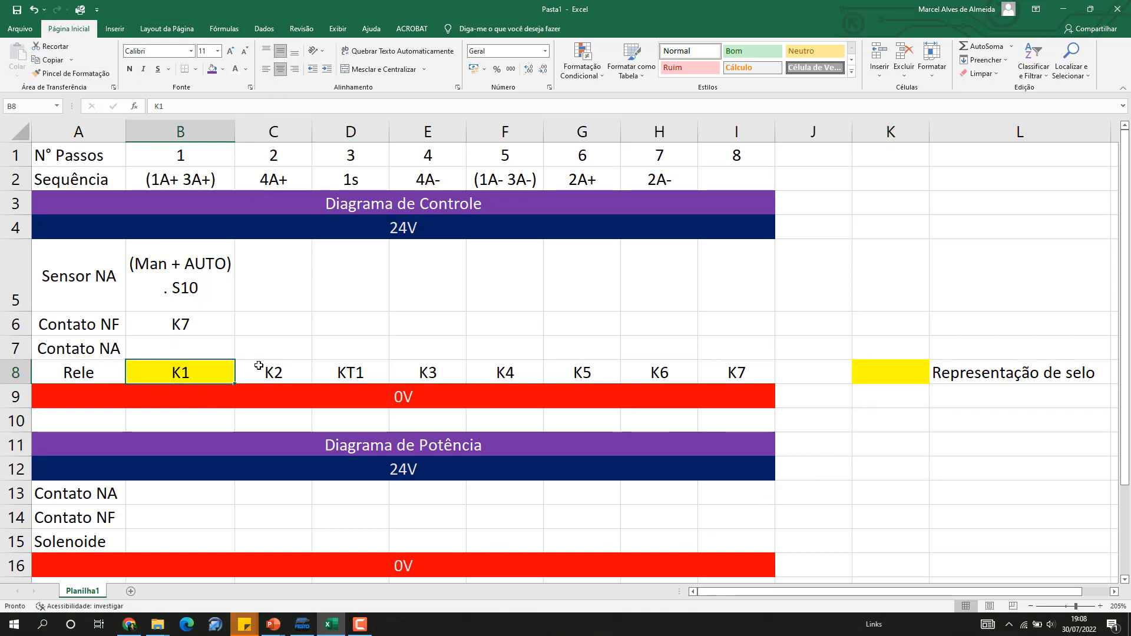
# Apply a thick bottom border to the Sensor NA row from A5 to I5
pyautogui.moveTo(114, 300); pyautogui.dragTo(770, 272)
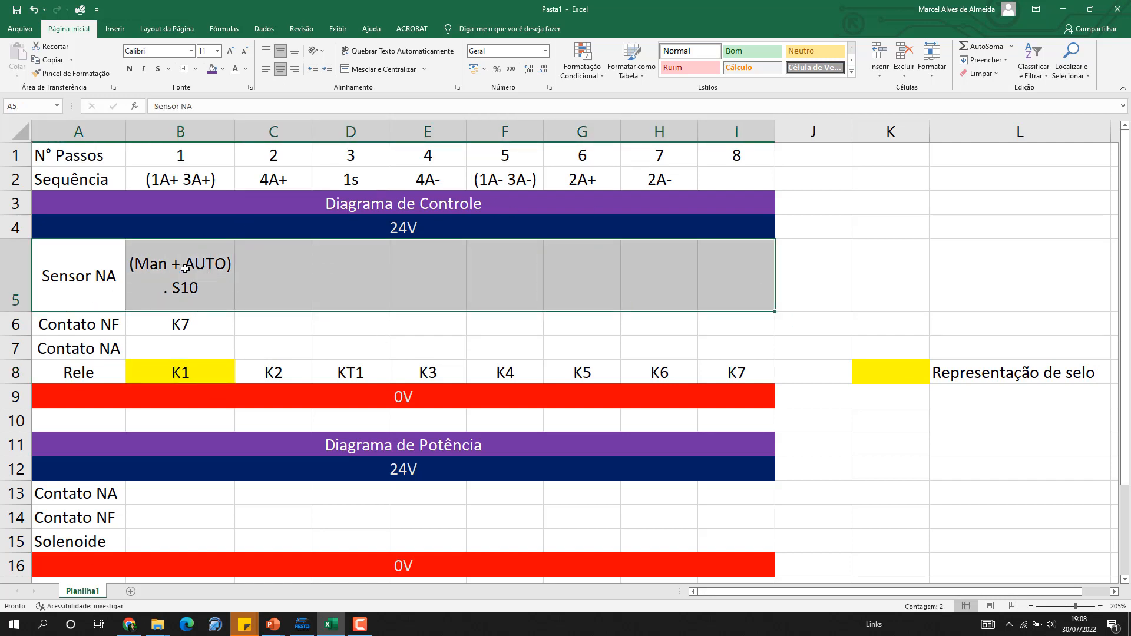
pyautogui.click(195, 69)
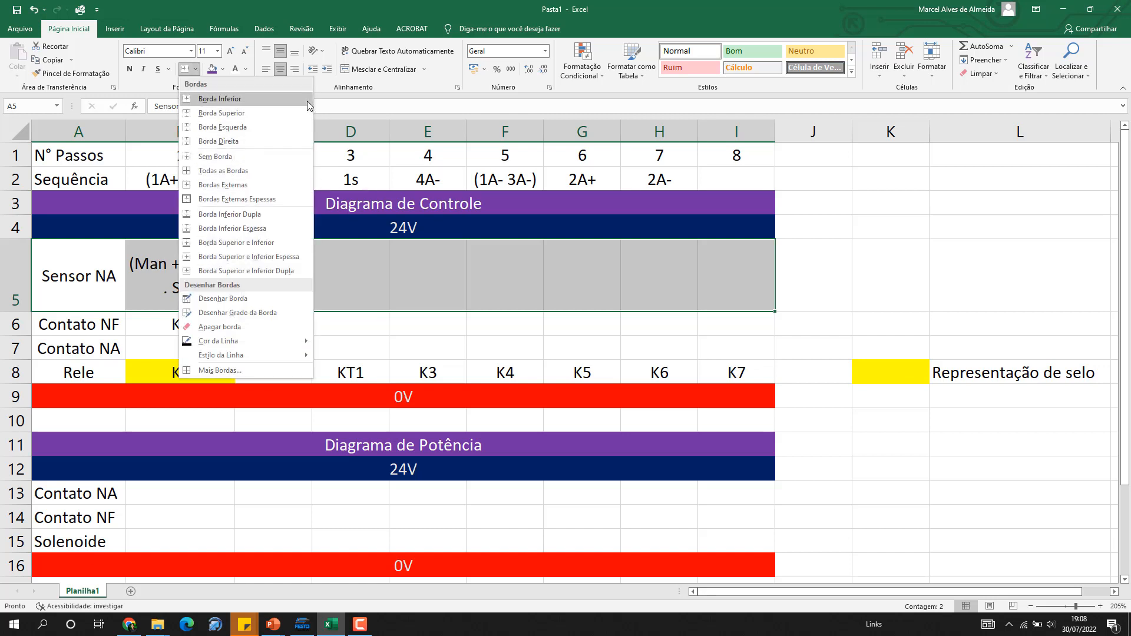
pyautogui.click(230, 229)
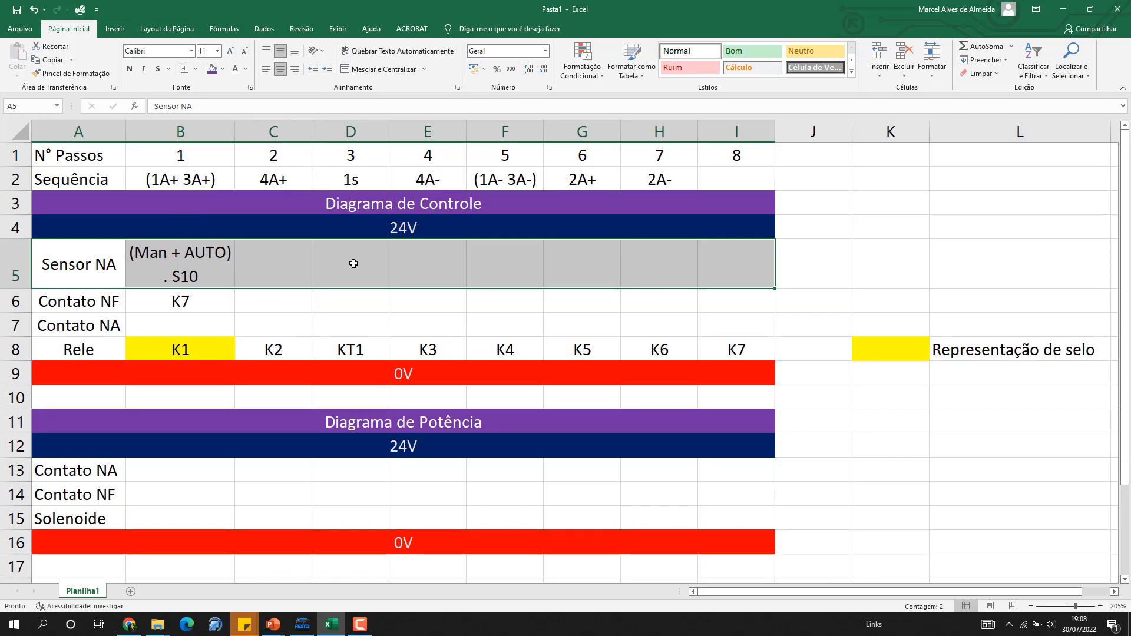
pyautogui.click(888, 298)
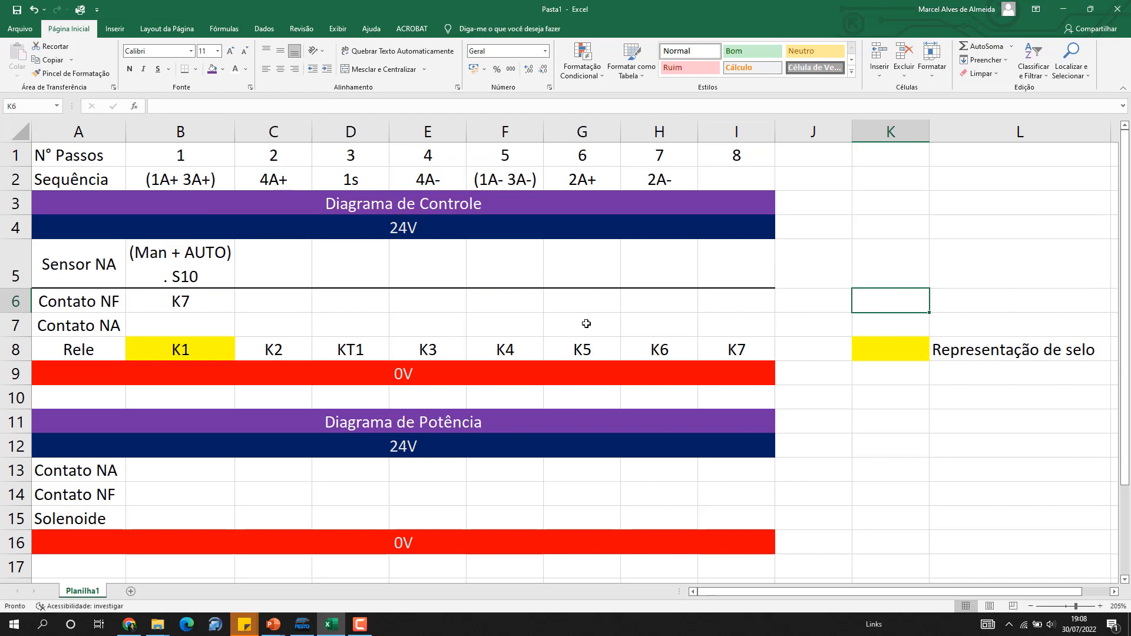
# Enter K1 as step 2's Contato NA in C7
pyautogui.click(177, 351)
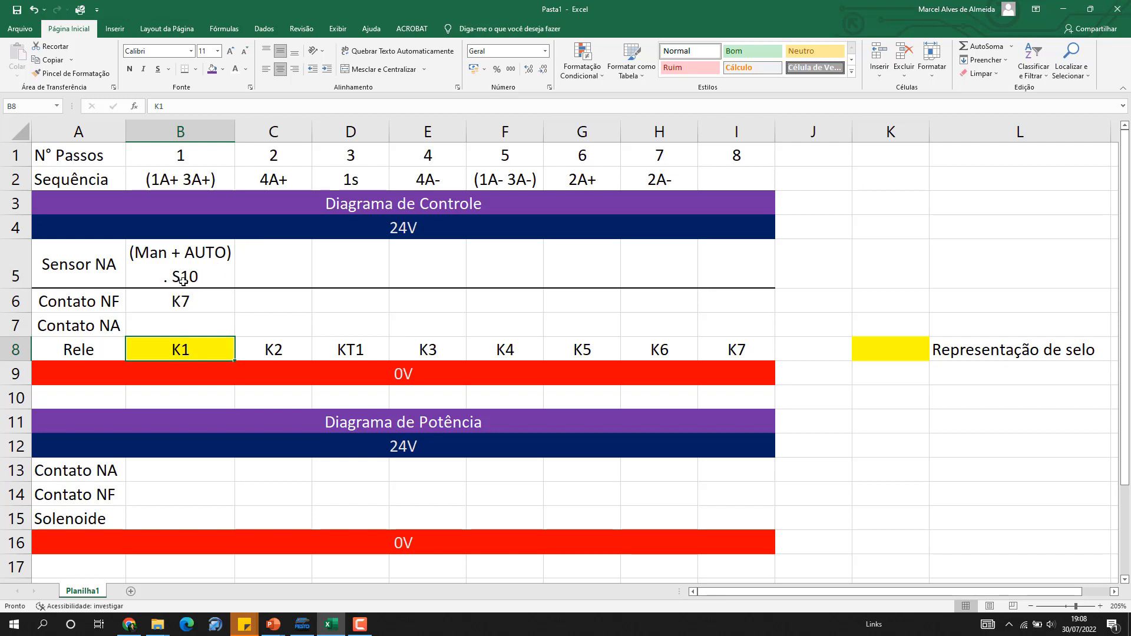
pyautogui.click(271, 327)
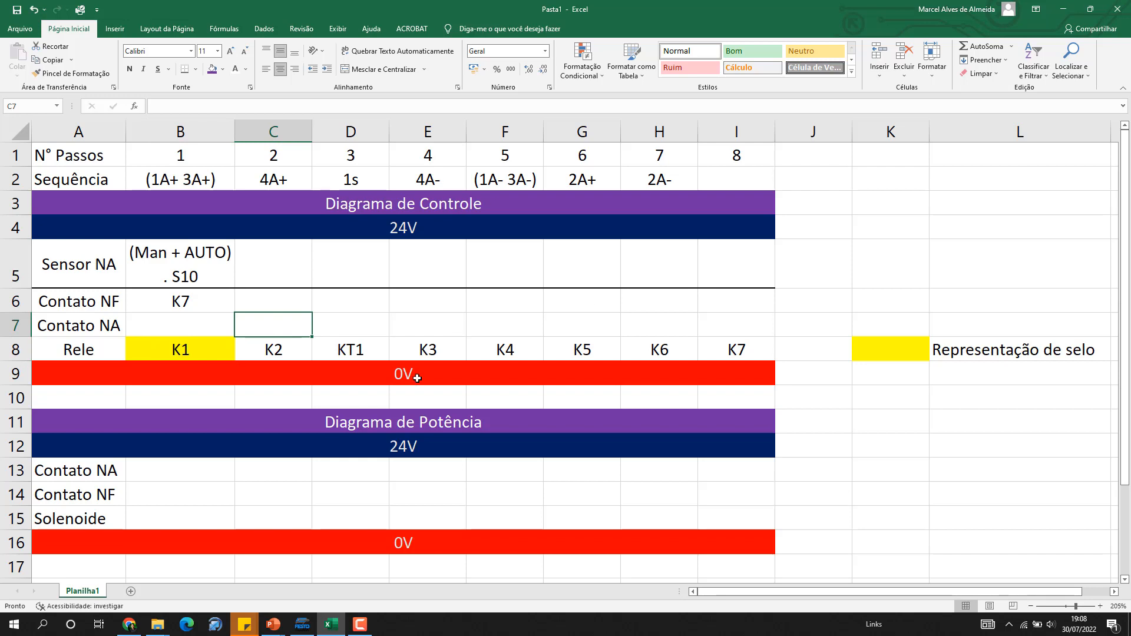
pyautogui.click(217, 346)
pyautogui.click(268, 326)
pyautogui.click(291, 347)
pyautogui.click(282, 328)
pyautogui.click(215, 350)
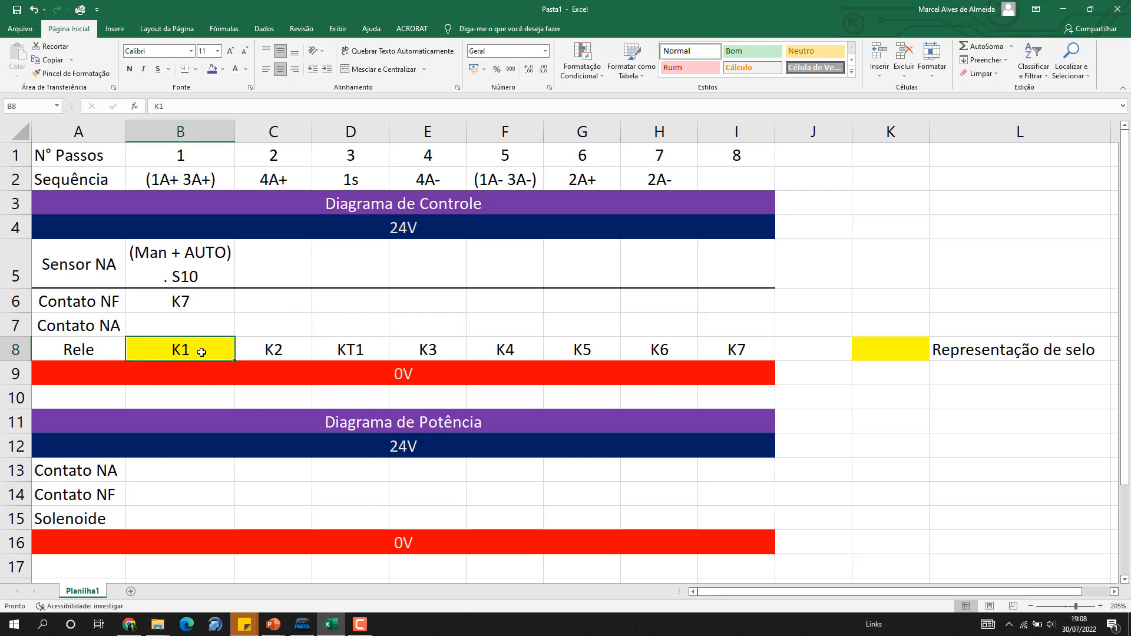
pyautogui.click(254, 329)
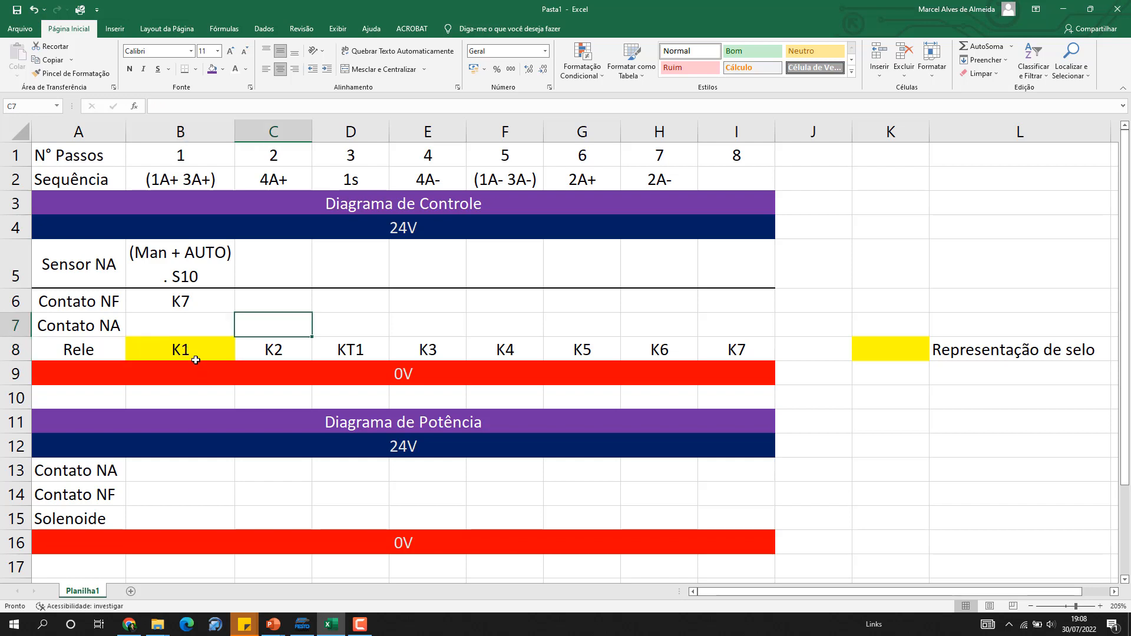
pyautogui.write('K')
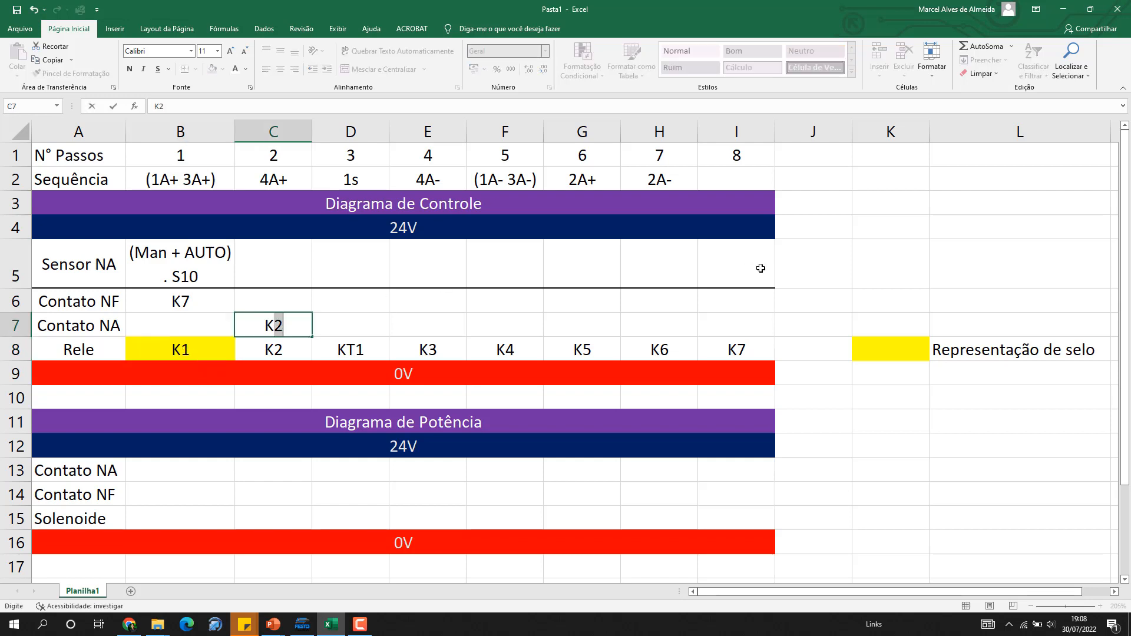
pyautogui.write('1')
pyautogui.hotkey('ctrl', 'Return')
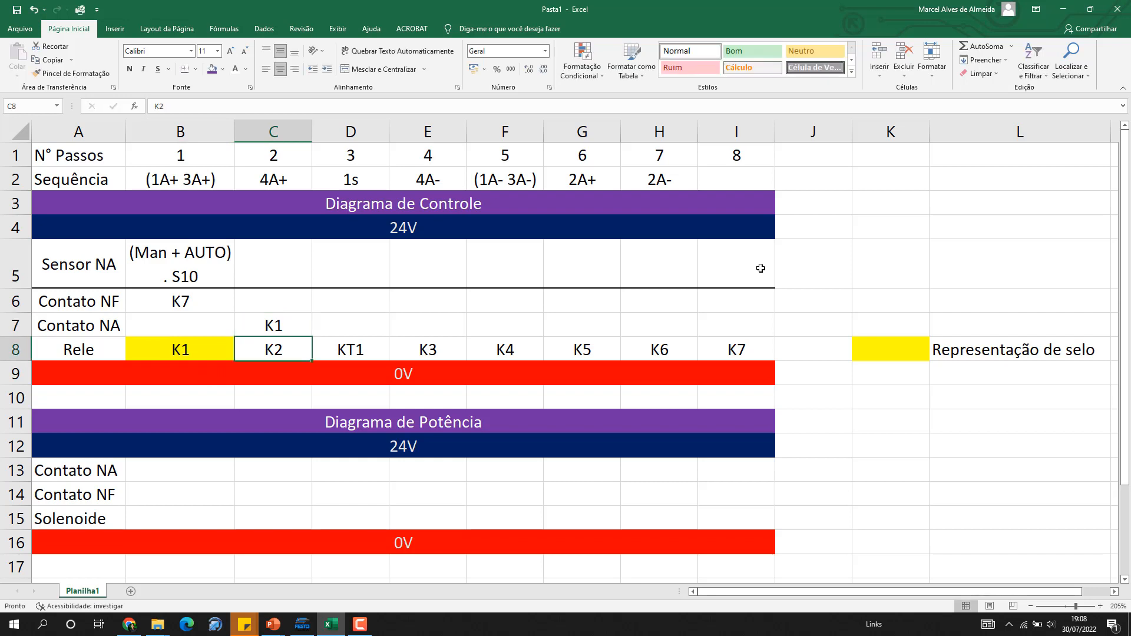
# Enter K2 as the Contato NA of steps 3 and 4 in D7 and E7
pyautogui.click(354, 328)
pyautogui.write('K')
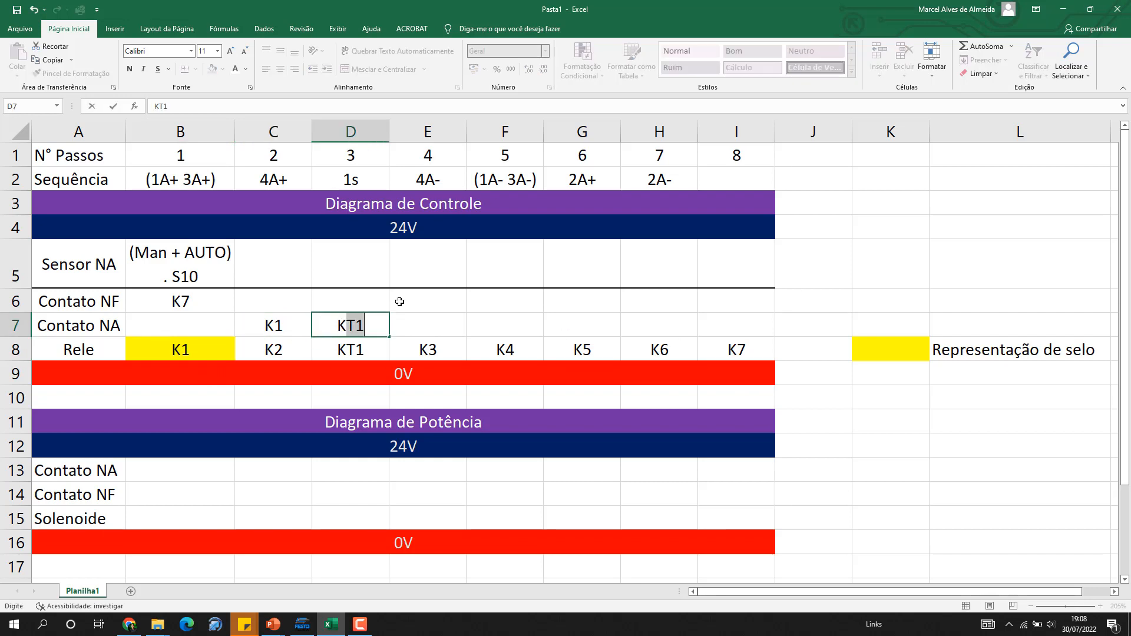
pyautogui.write('2')
pyautogui.press('Return')
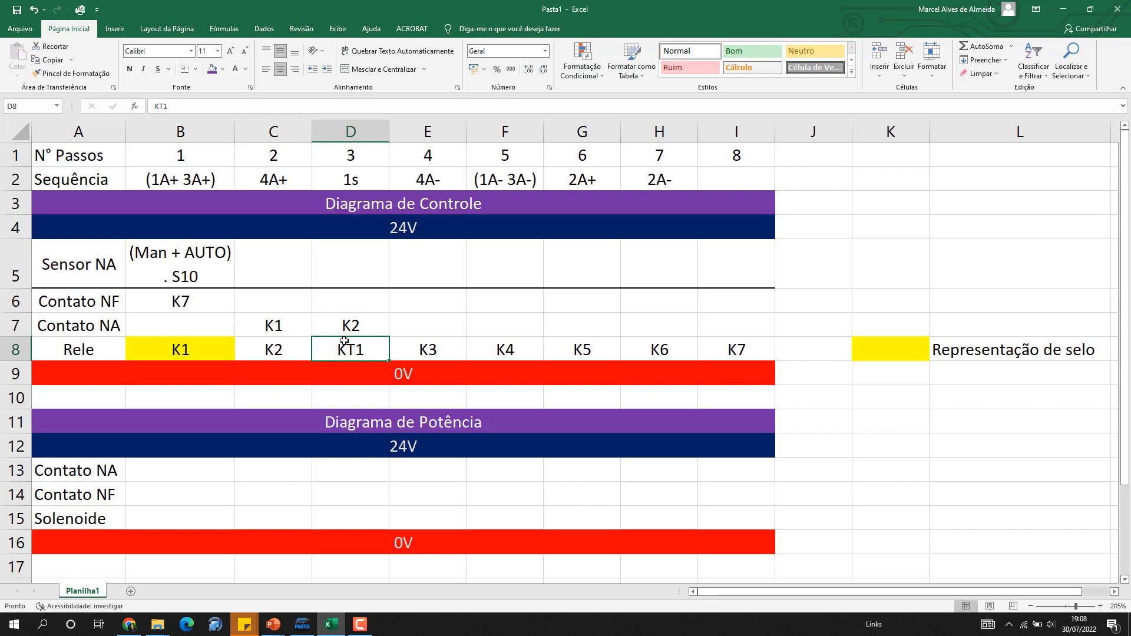
pyautogui.click(409, 325)
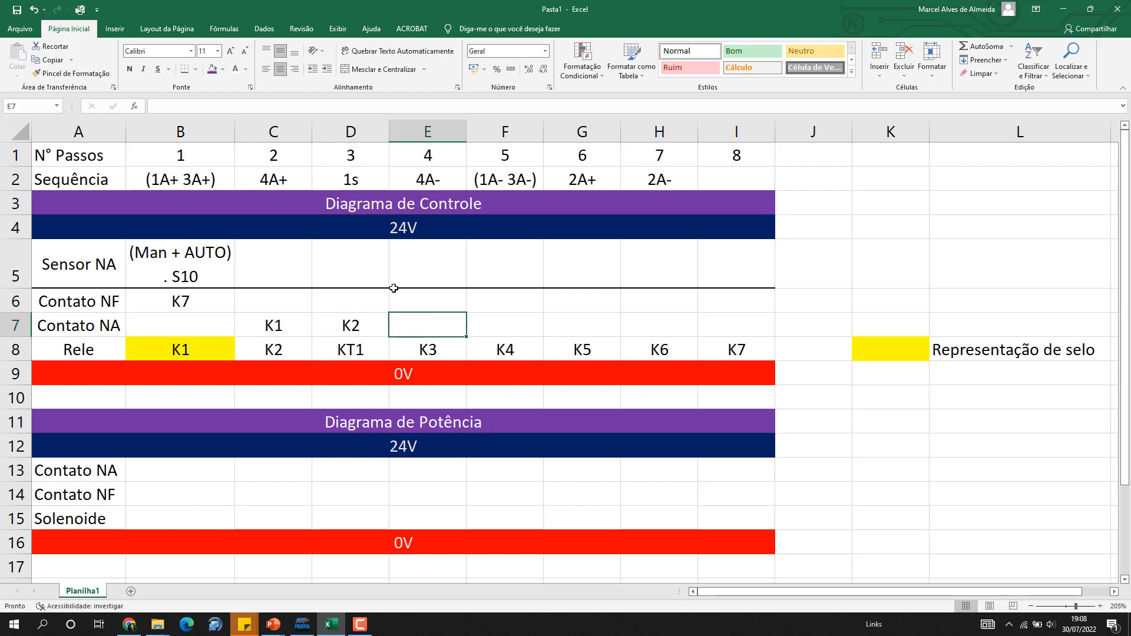
pyautogui.write('K2')
# Enter K3 as step 5's Contato NA in F7 and K4 as step 6's in G7
pyautogui.click(498, 325)
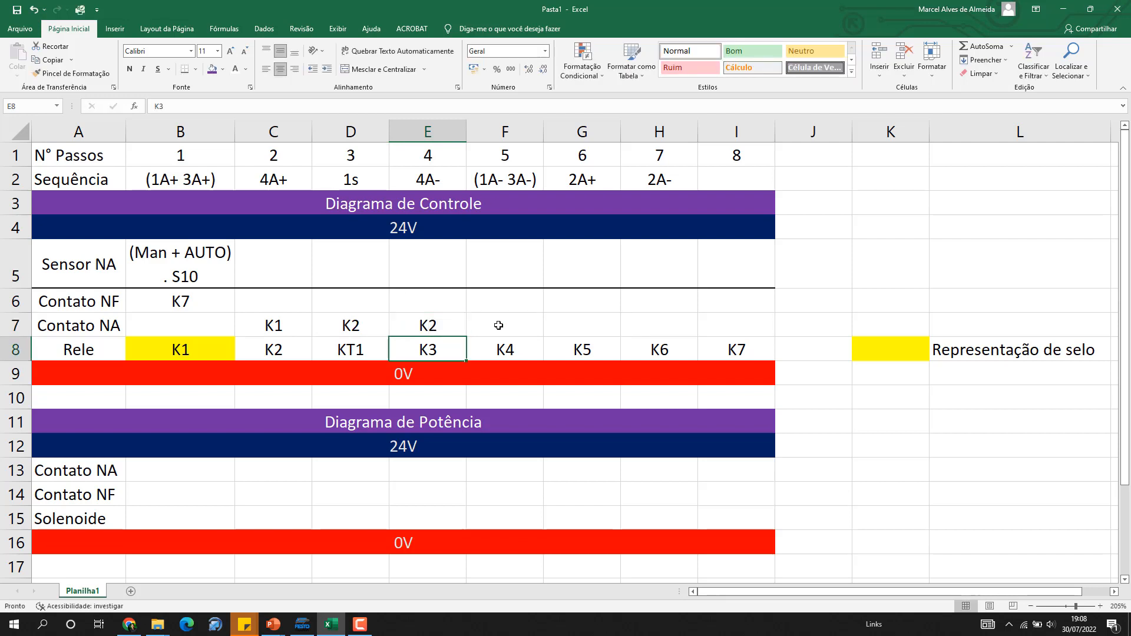
pyautogui.write('K3')
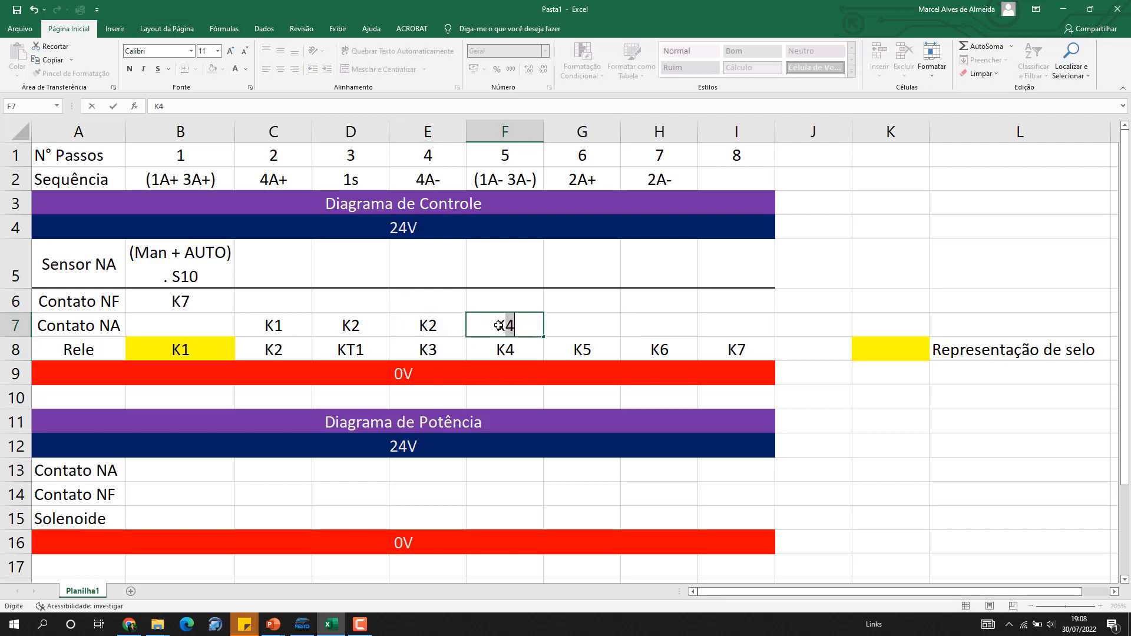
pyautogui.click(562, 322)
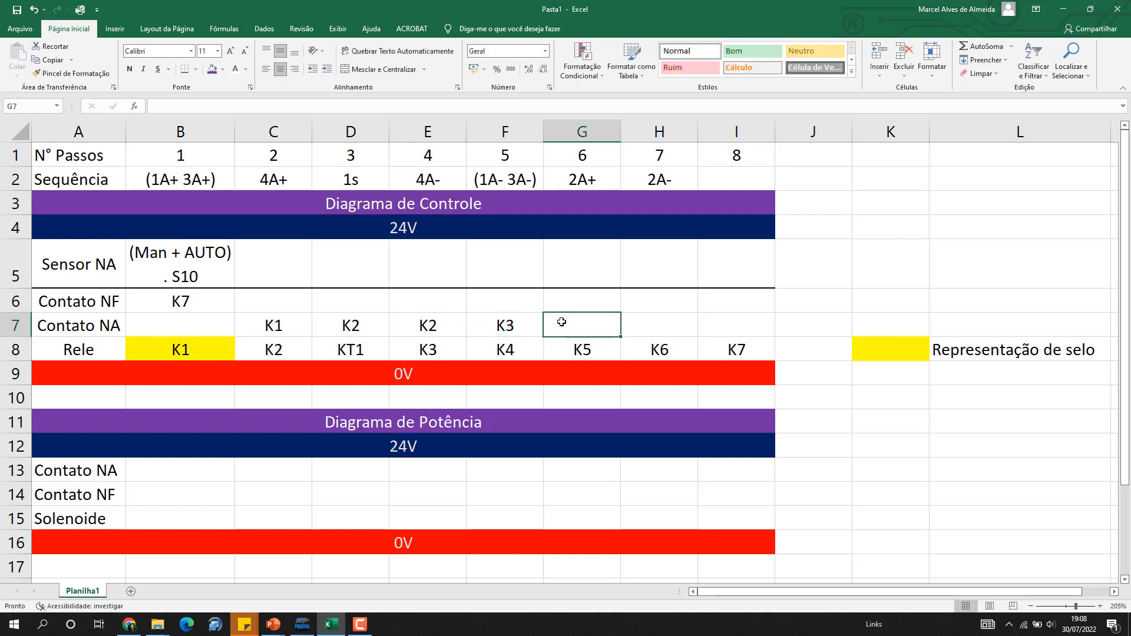
pyautogui.write('K4')
pyautogui.press('Return')
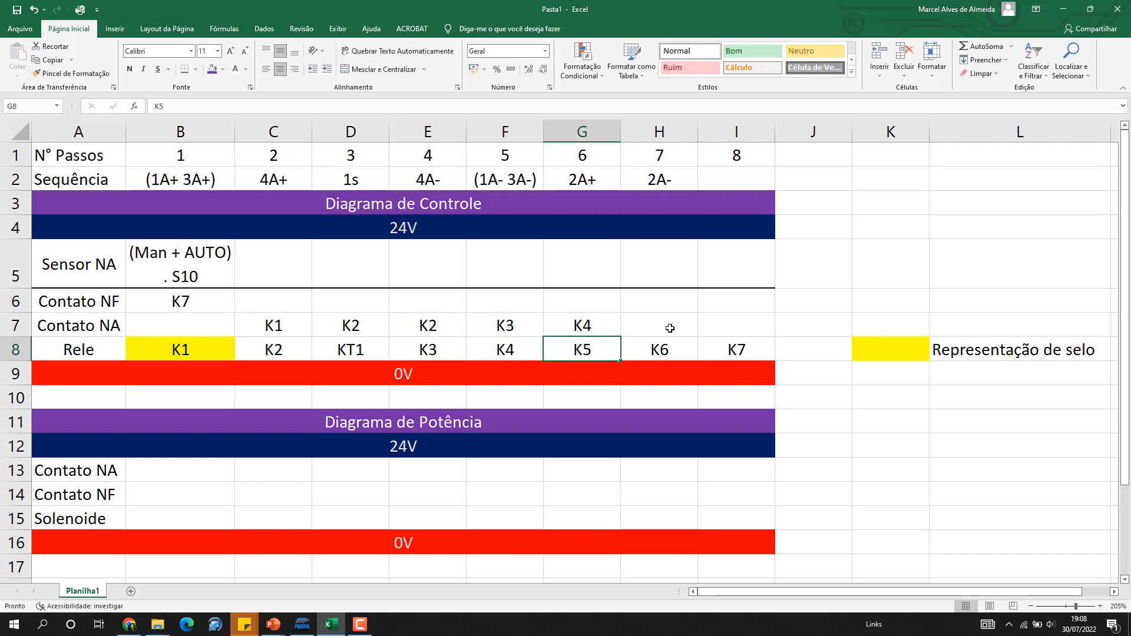
# Enter K5 as step 7's Contato NA in H7 and K6 as step 8's in I7
pyautogui.click(670, 328)
pyautogui.write('K5')
pyautogui.press('Return')
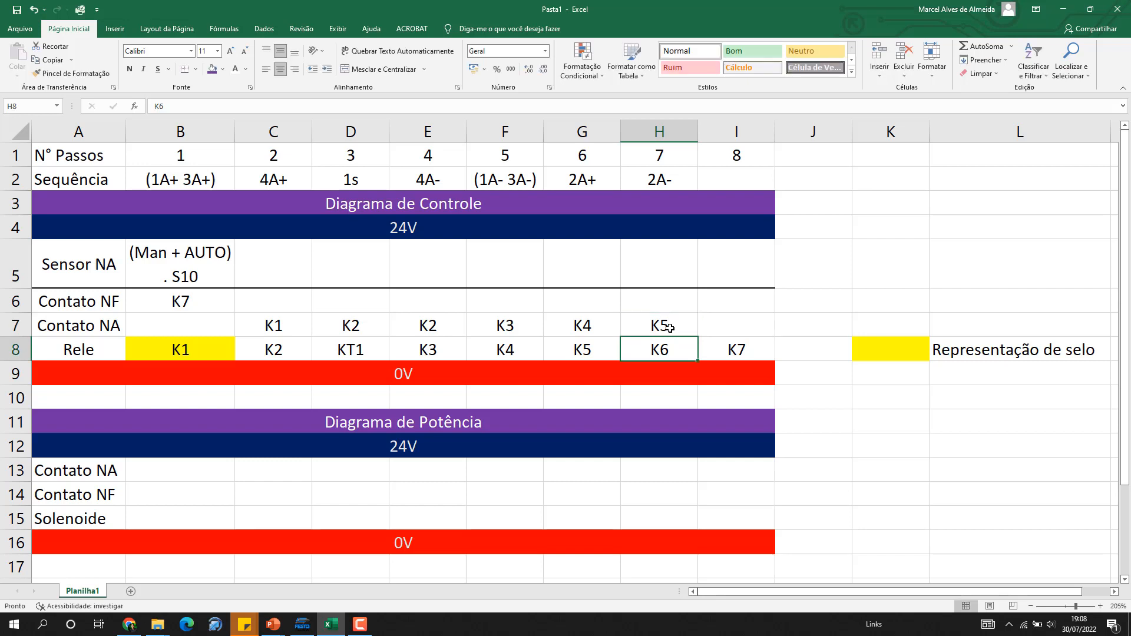
pyautogui.click(723, 326)
pyautogui.write('K6')
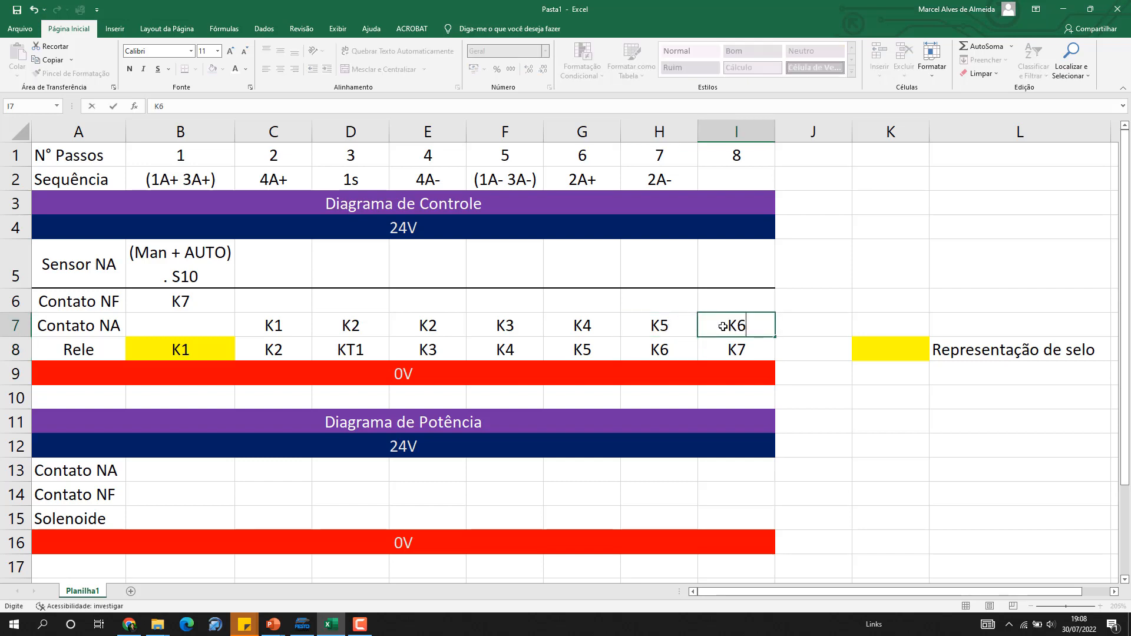
pyautogui.press('Return')
pyautogui.click(785, 307)
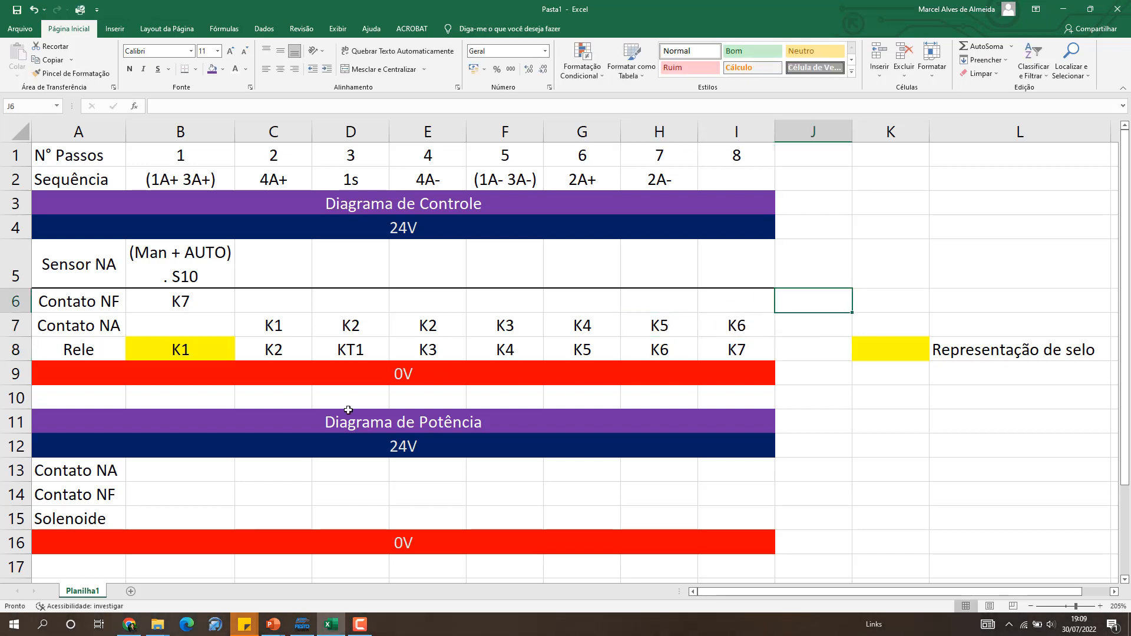
# Fill the K2 relay in C8 with standard yellow to mark it as self-holding (selo)
pyautogui.click(90, 276)
pyautogui.click(266, 255)
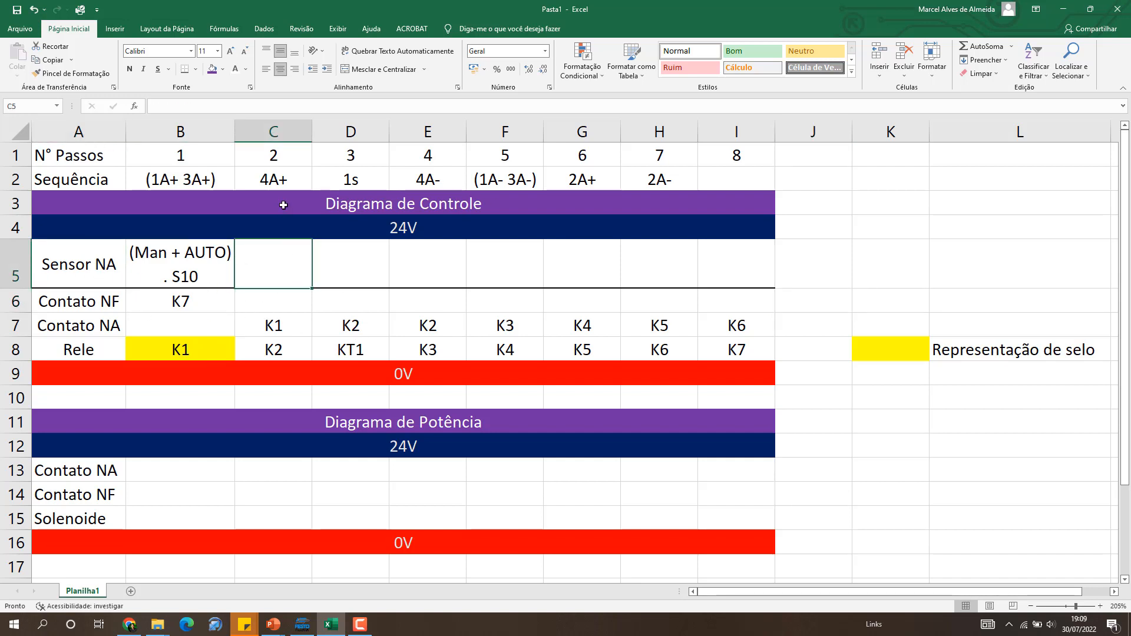
pyautogui.click(275, 353)
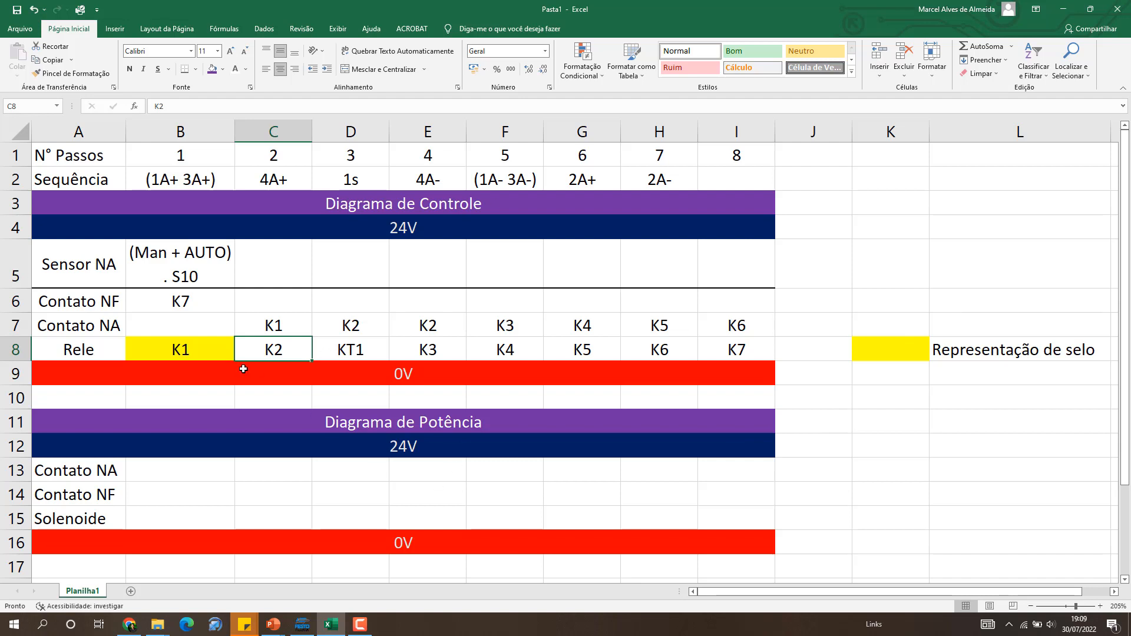
pyautogui.click(354, 352)
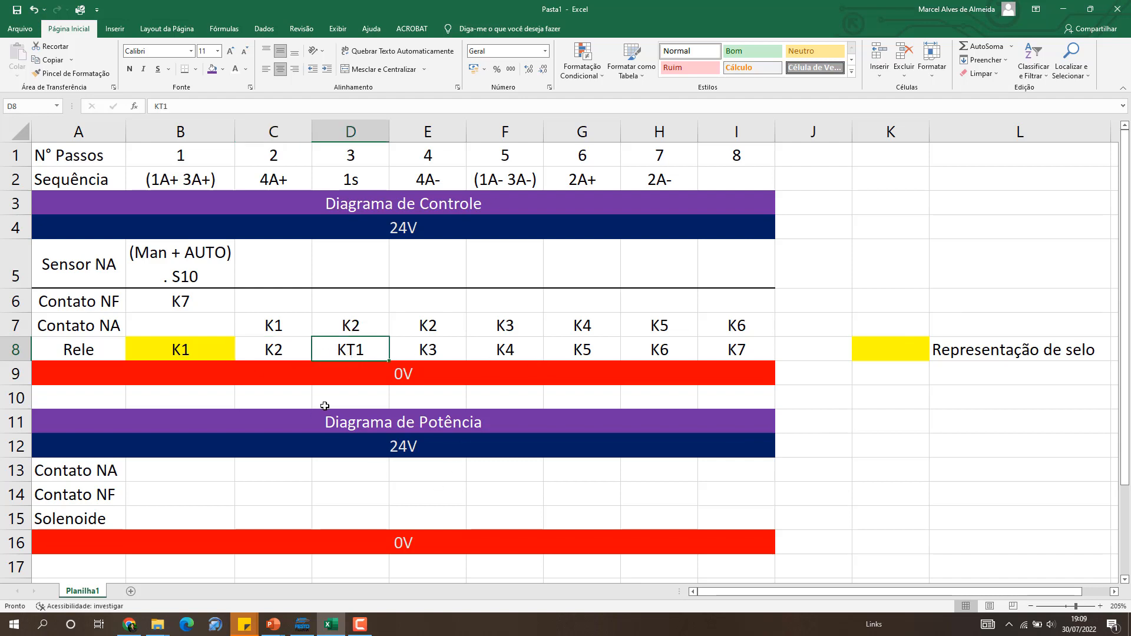
pyautogui.click(288, 350)
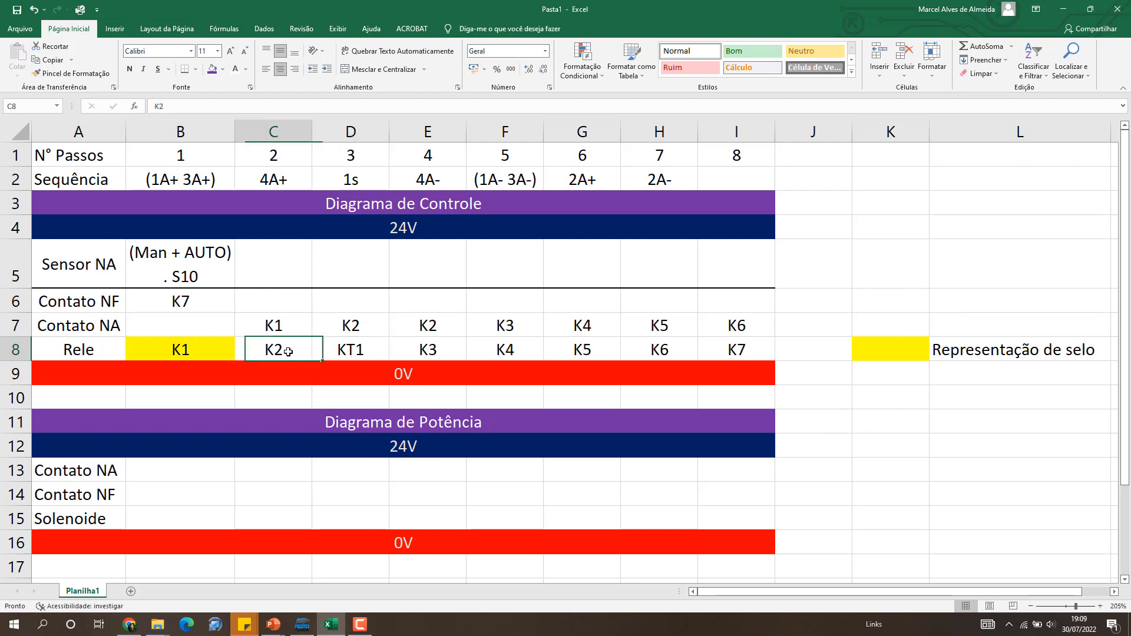
pyautogui.click(223, 69)
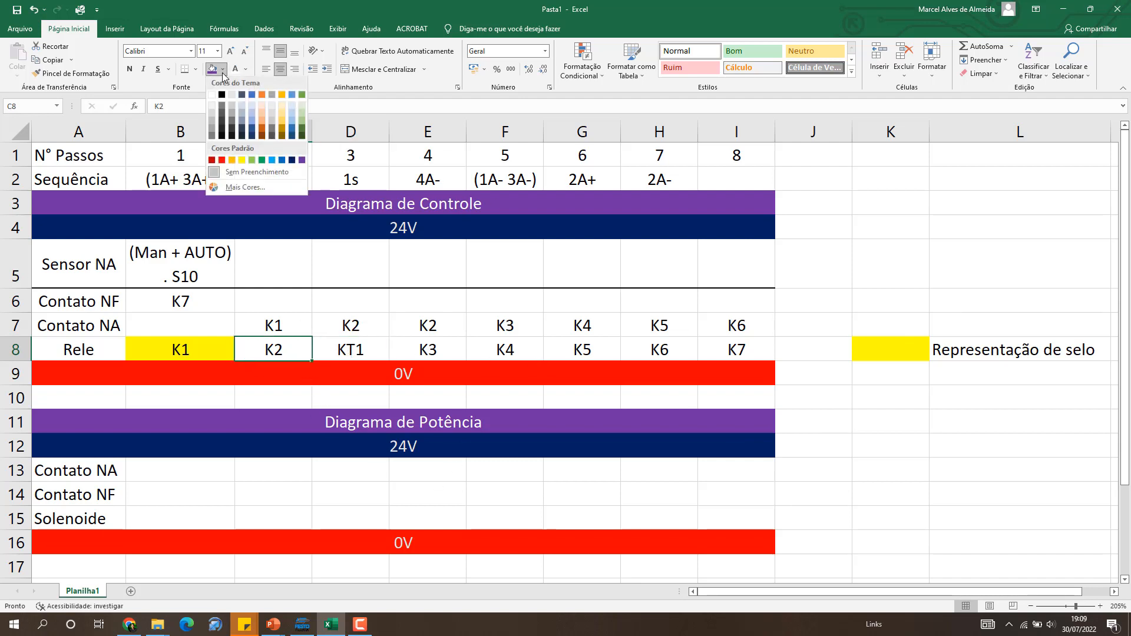
pyautogui.click(242, 160)
# Apply the same yellow fill to relays K3 through K6 in E8:H8
pyautogui.click(423, 349)
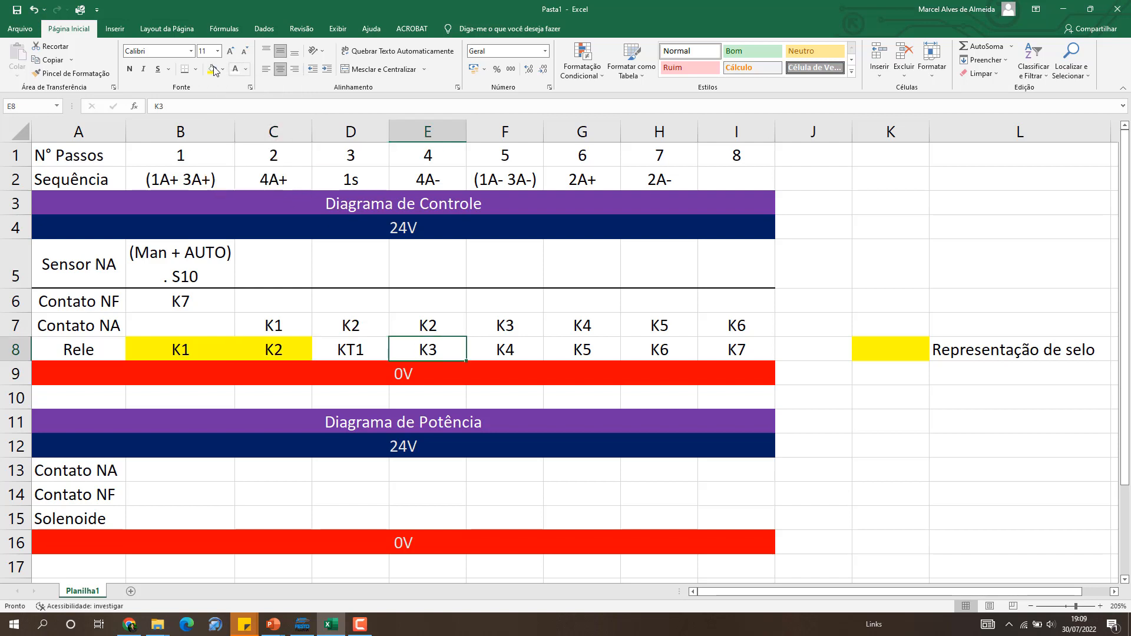
pyautogui.click(212, 68)
pyautogui.click(540, 349)
pyautogui.moveTo(540, 350); pyautogui.dragTo(651, 348)
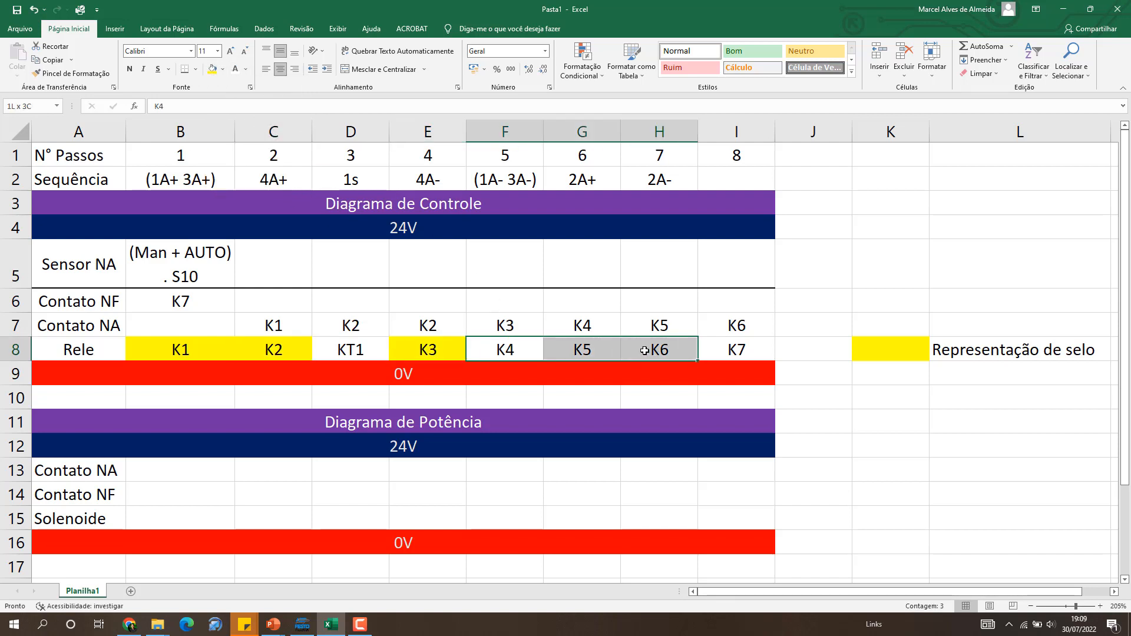
pyautogui.click(212, 69)
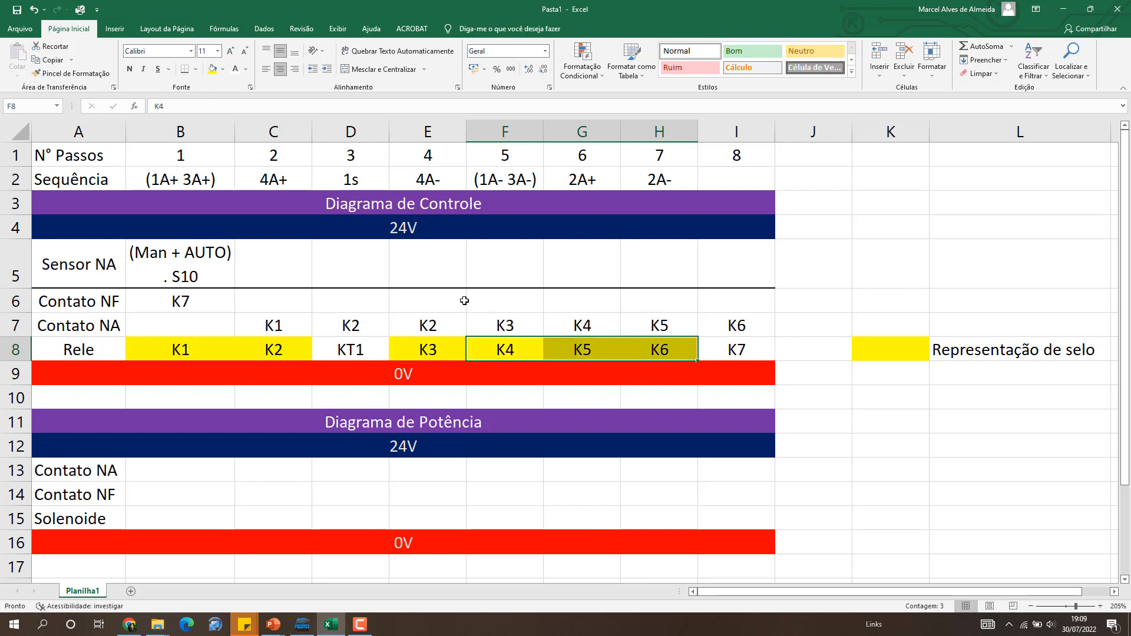
pyautogui.click(881, 420)
# Check step 1's (1A+ 3A+) entry and switch to FluidSIM to examine the sensors of cylinder 1A and motor 3A
pyautogui.click(738, 353)
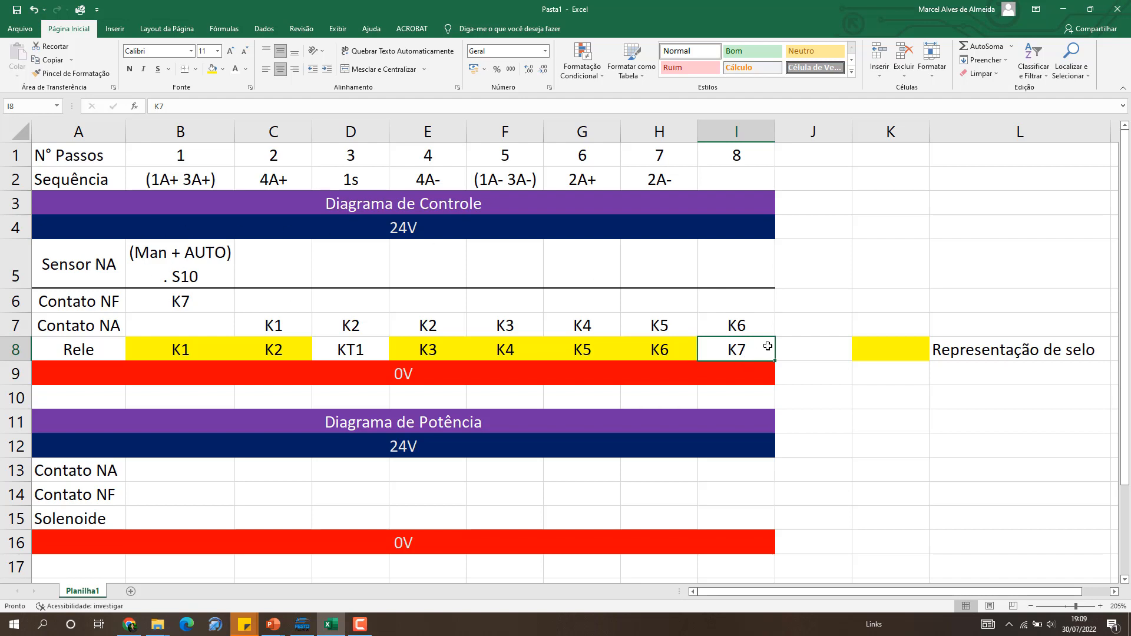
pyautogui.click(214, 269)
pyautogui.click(273, 263)
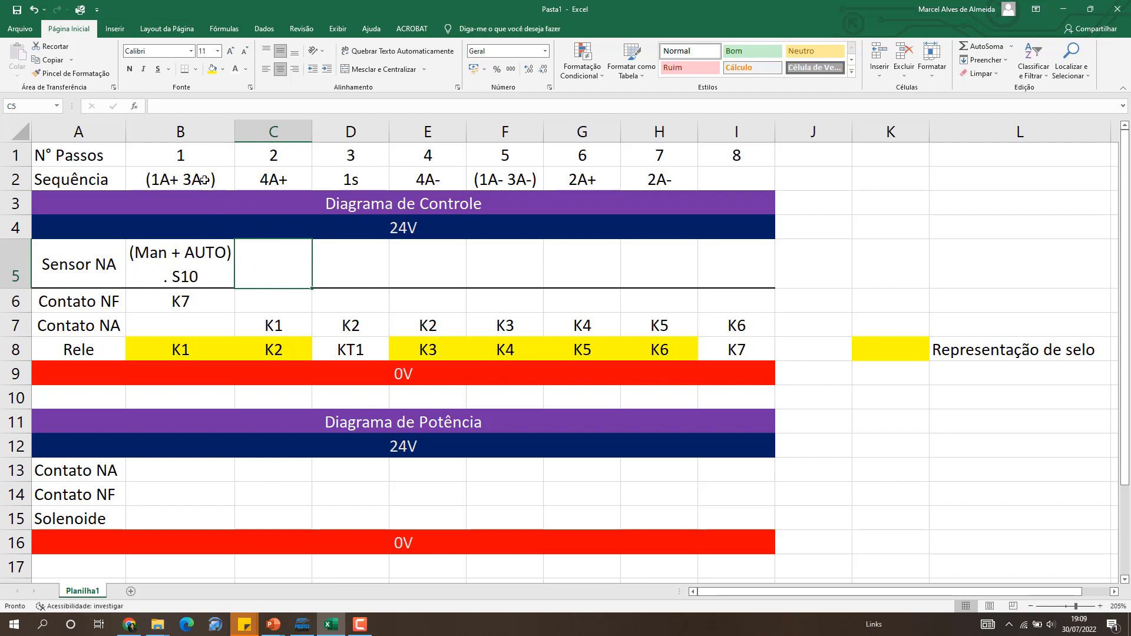
pyautogui.click(174, 180)
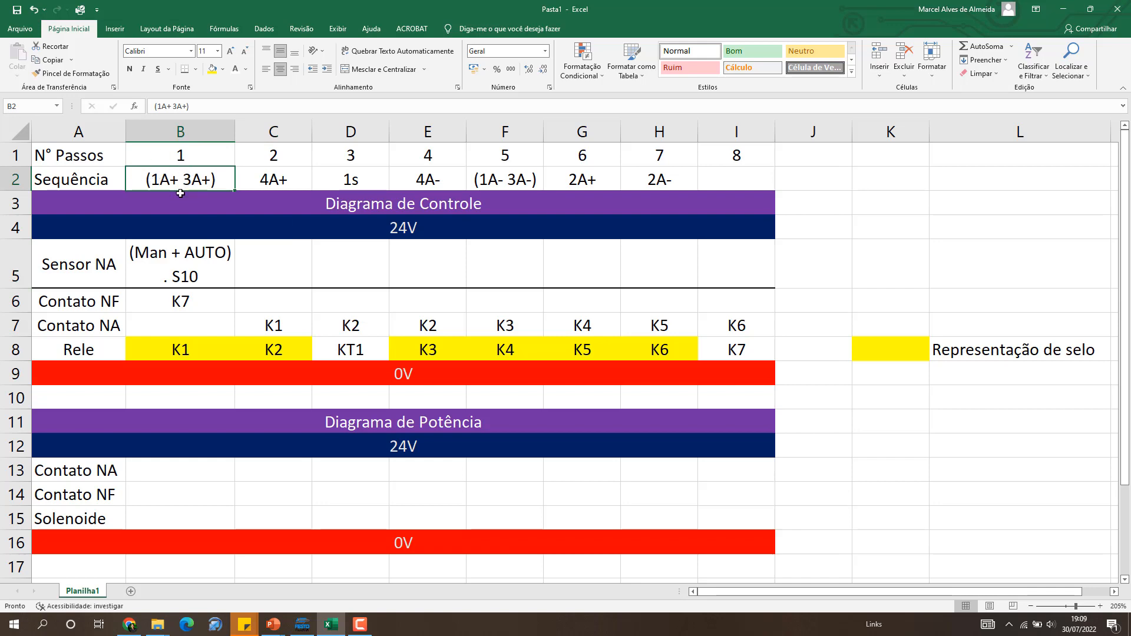
pyautogui.click(312, 629)
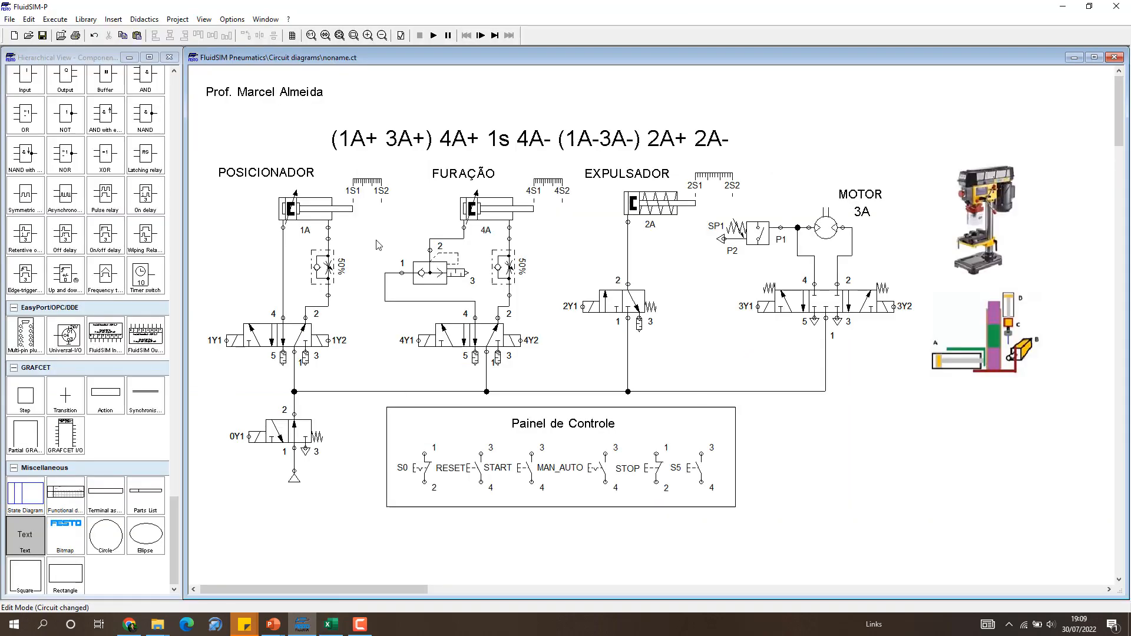
pyautogui.moveTo(330, 218)
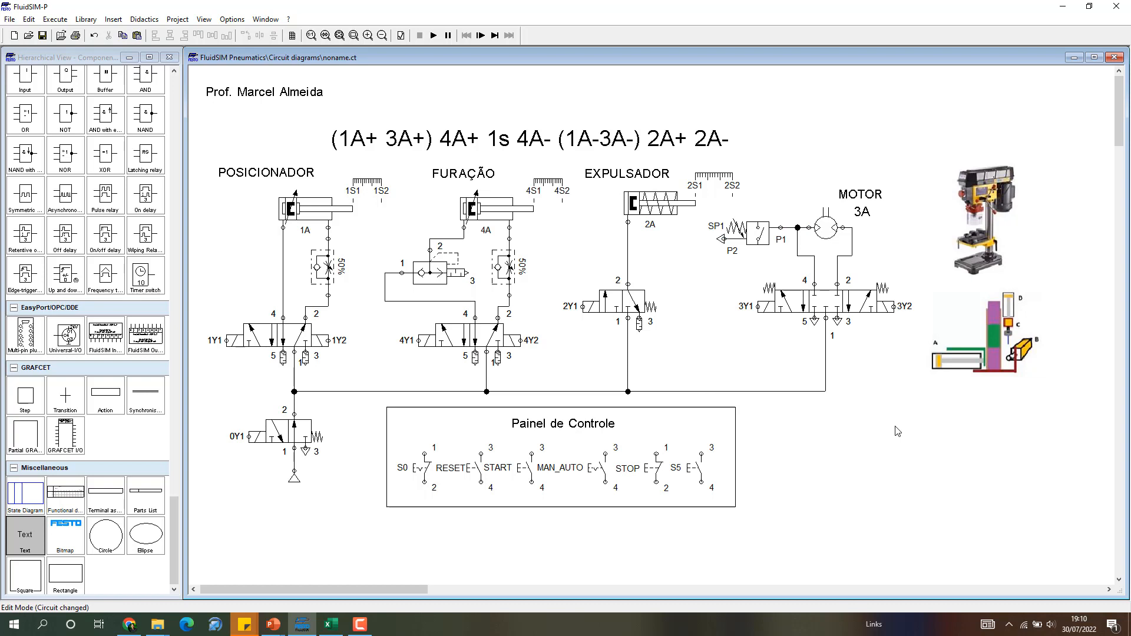
# Switch back to Excel and enter (1S2.KP1) as step 2's Sensor NA in C5
pyautogui.click(333, 623)
pyautogui.click(300, 251)
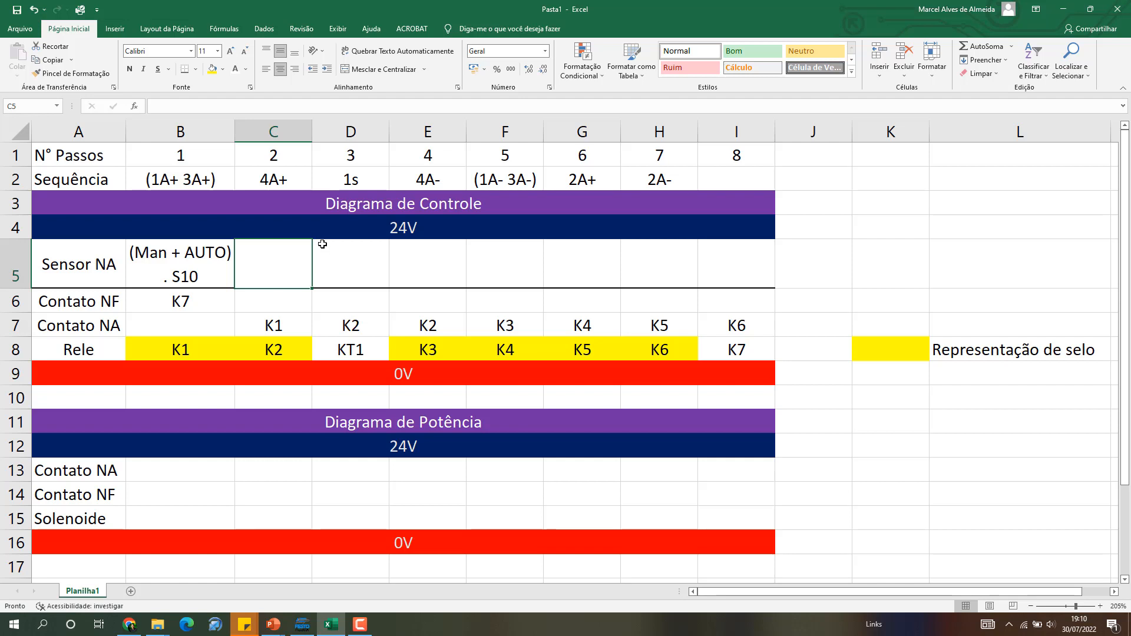
pyautogui.write('(')
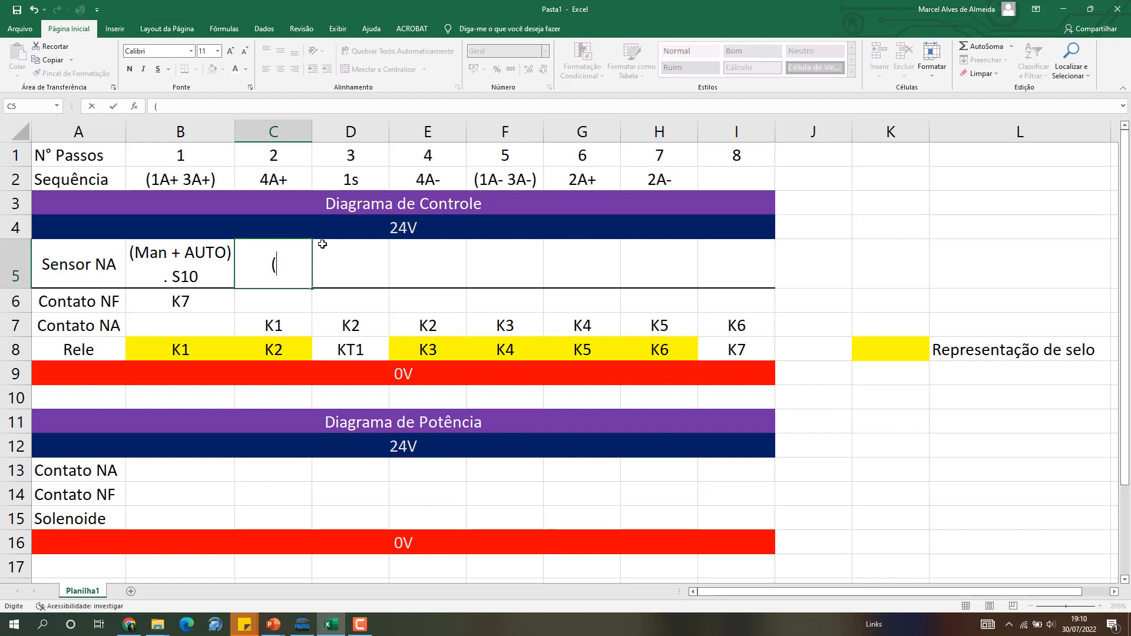
pyautogui.write('1S2.KP1)')
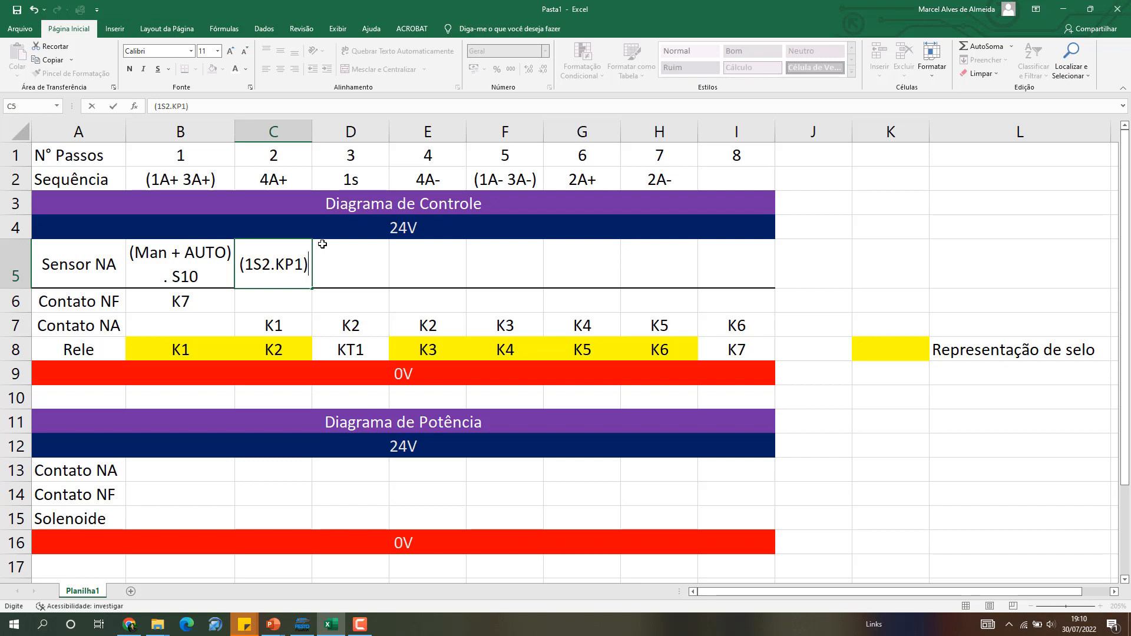
# Check cylinder 4A's sensors in FluidSIM, and enter 4S2 as step 3's Sensor NA in D5 of the Excel sheet
pyautogui.click(353, 268)
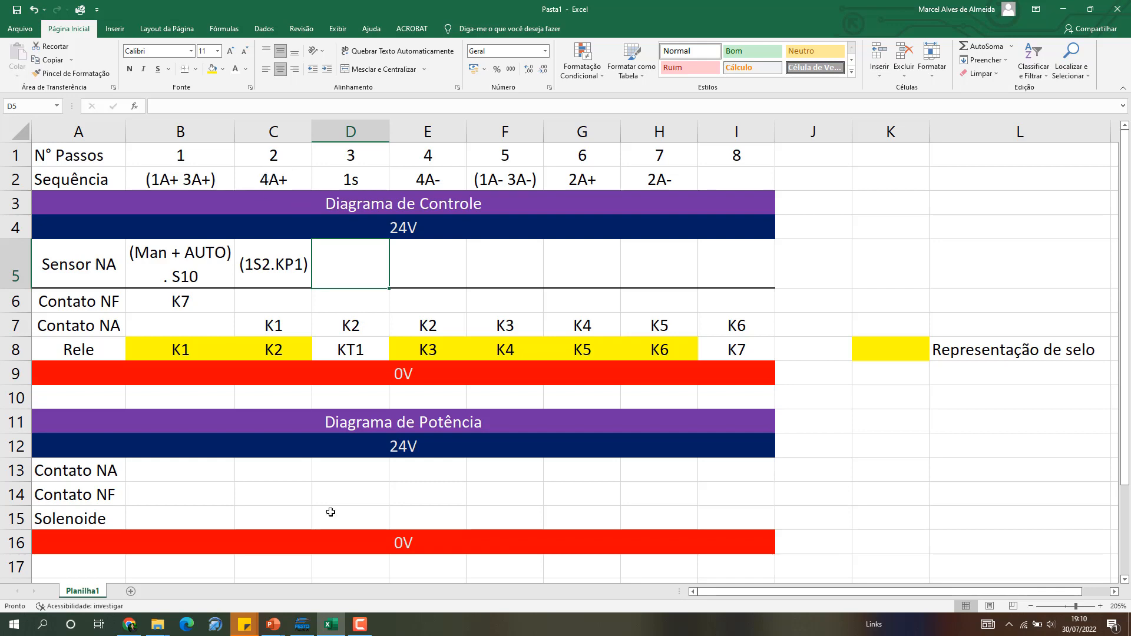
pyautogui.click(302, 625)
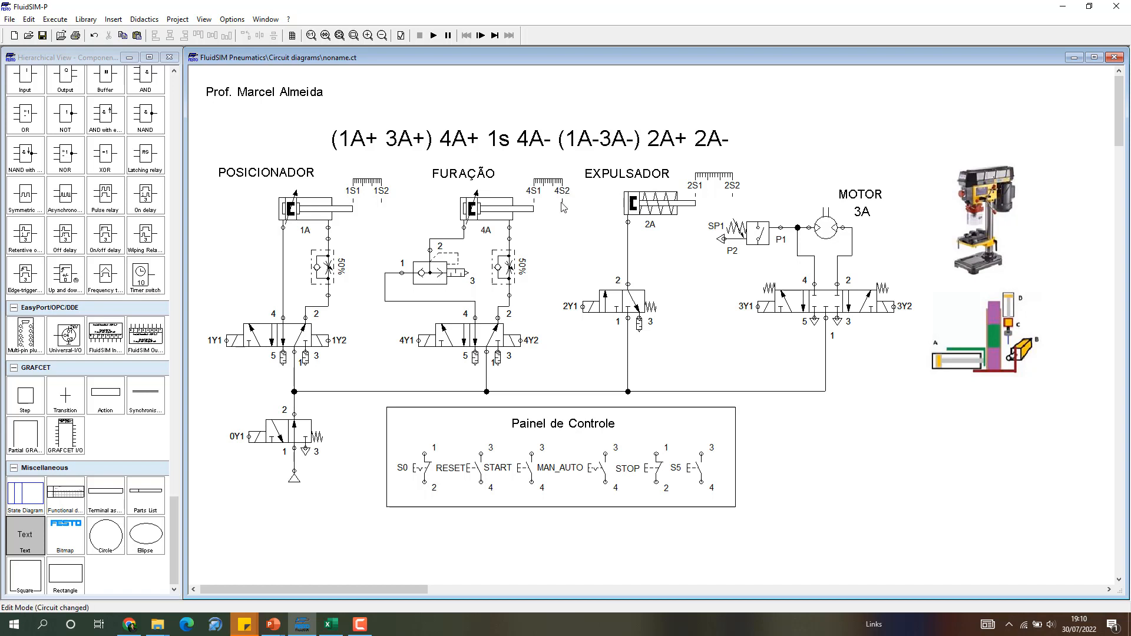
pyautogui.click(1068, 5)
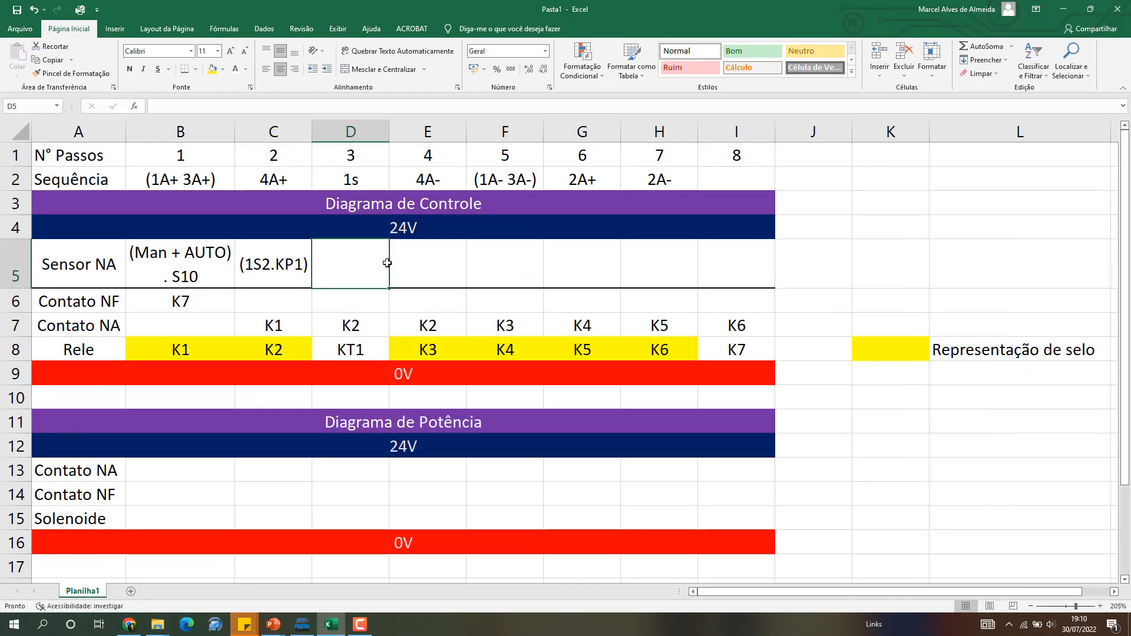
pyautogui.write('4S2')
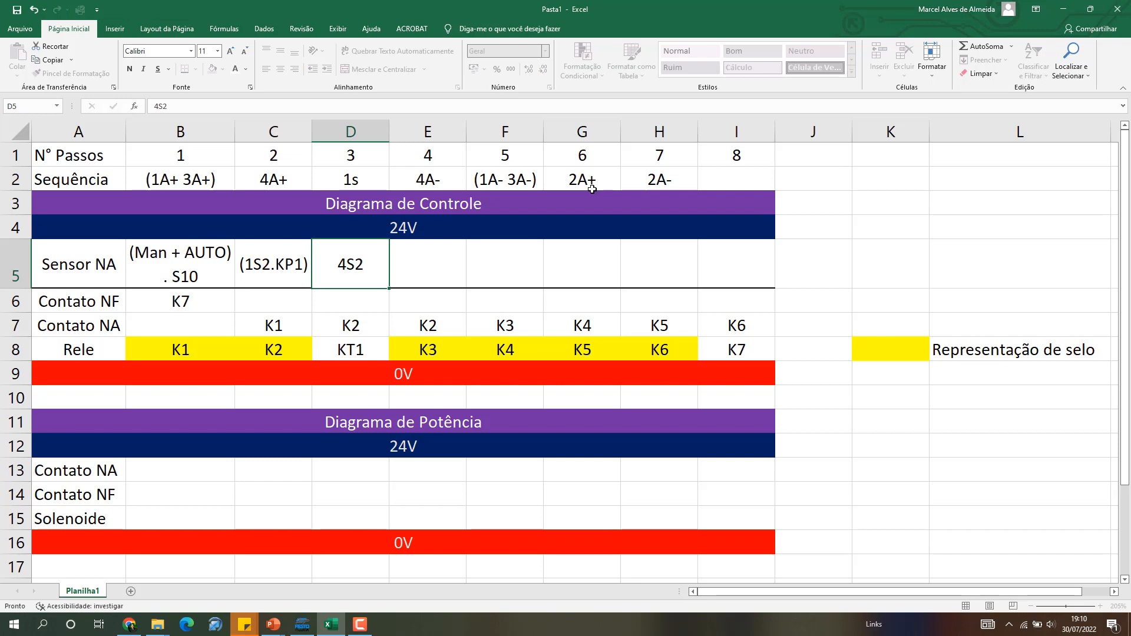
pyautogui.press('Return')
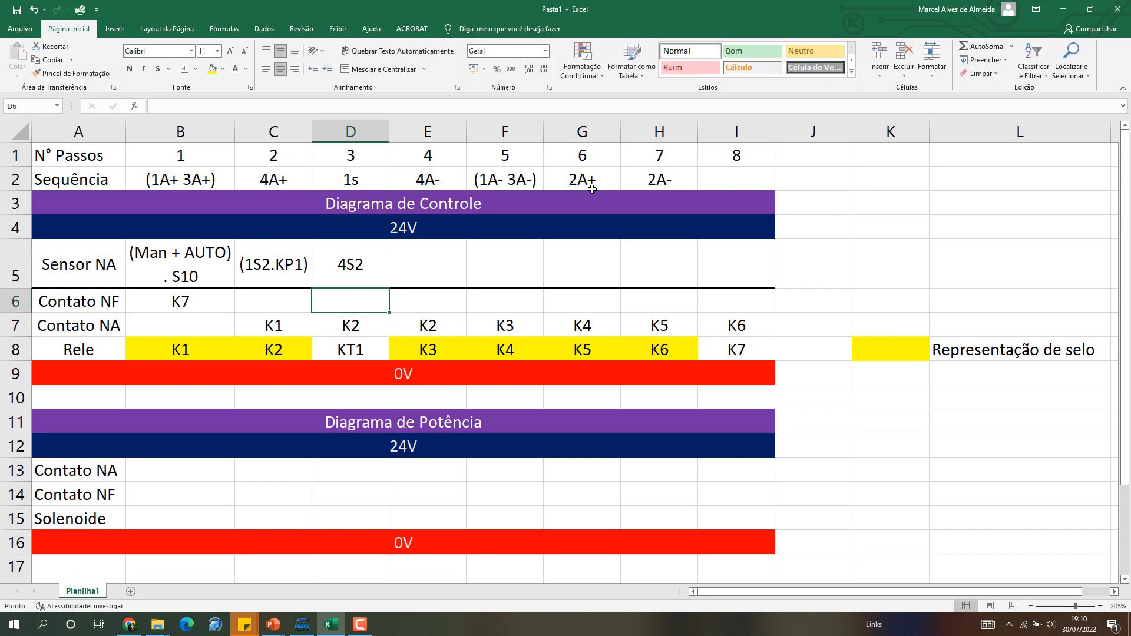
# Enter the timer contact KT1 as step 4's Sensor NA in E5
pyautogui.click(342, 186)
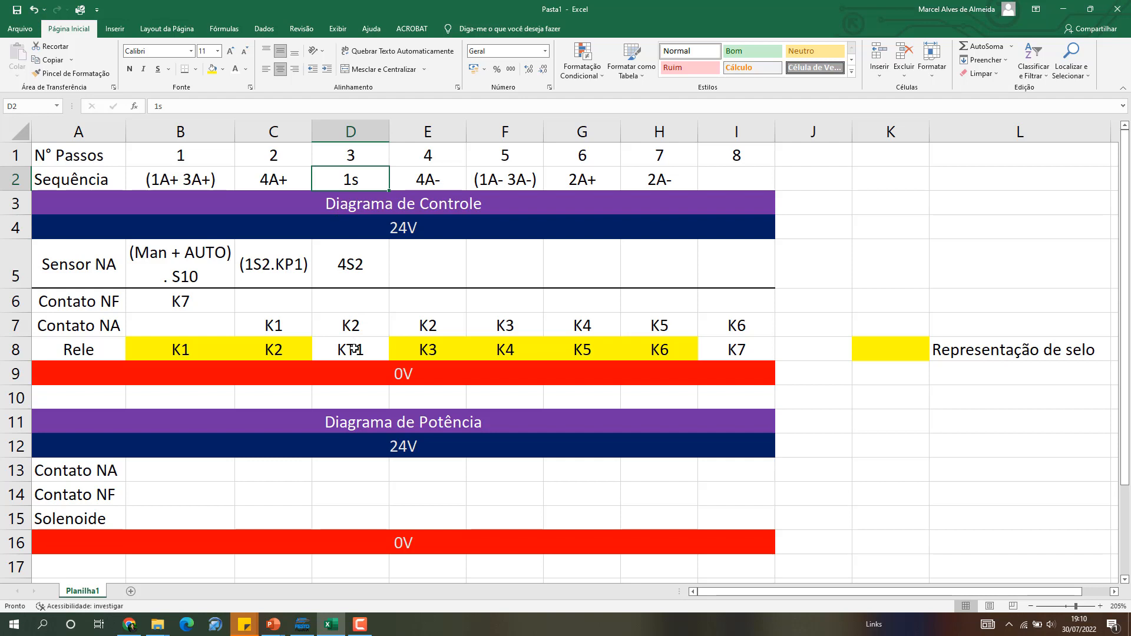
pyautogui.click(418, 259)
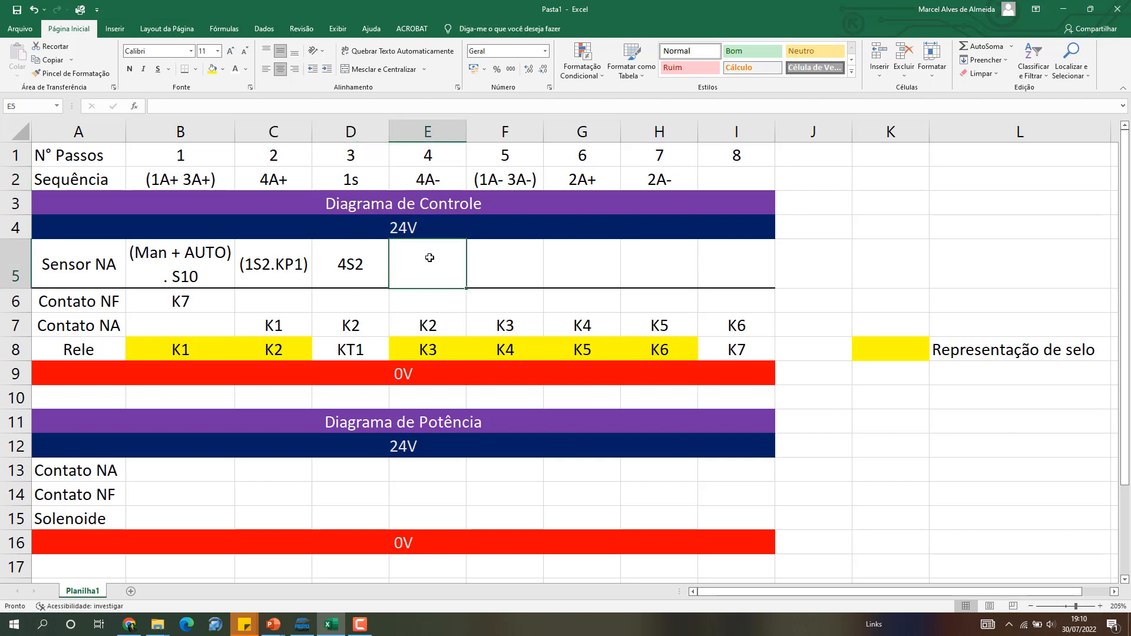
pyautogui.write('KT')
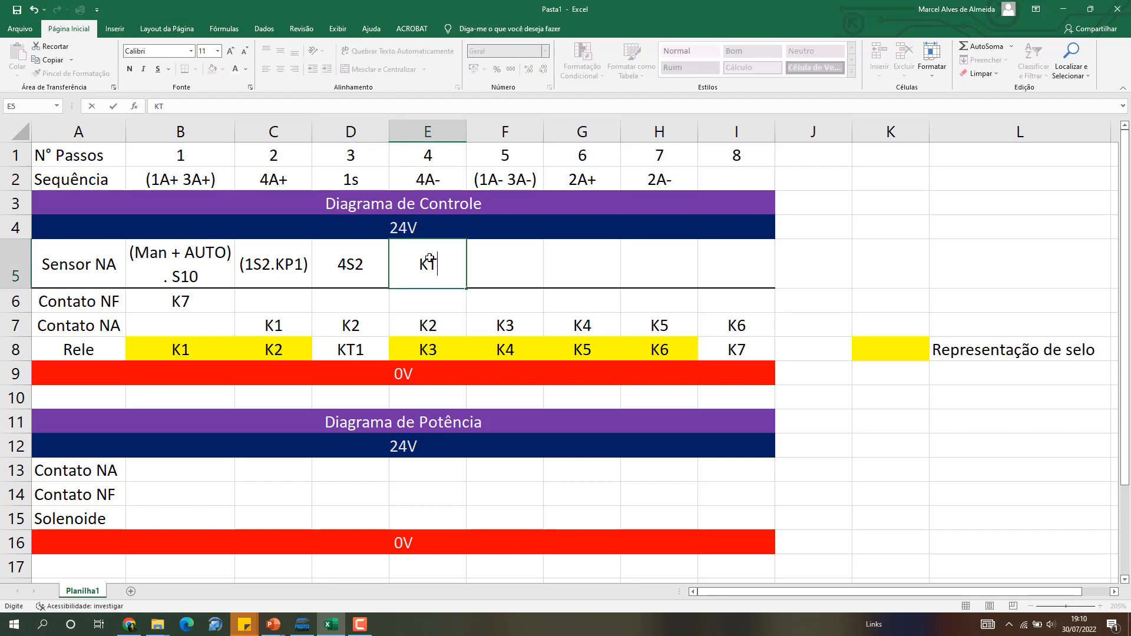
pyautogui.write('1')
pyautogui.press('Return')
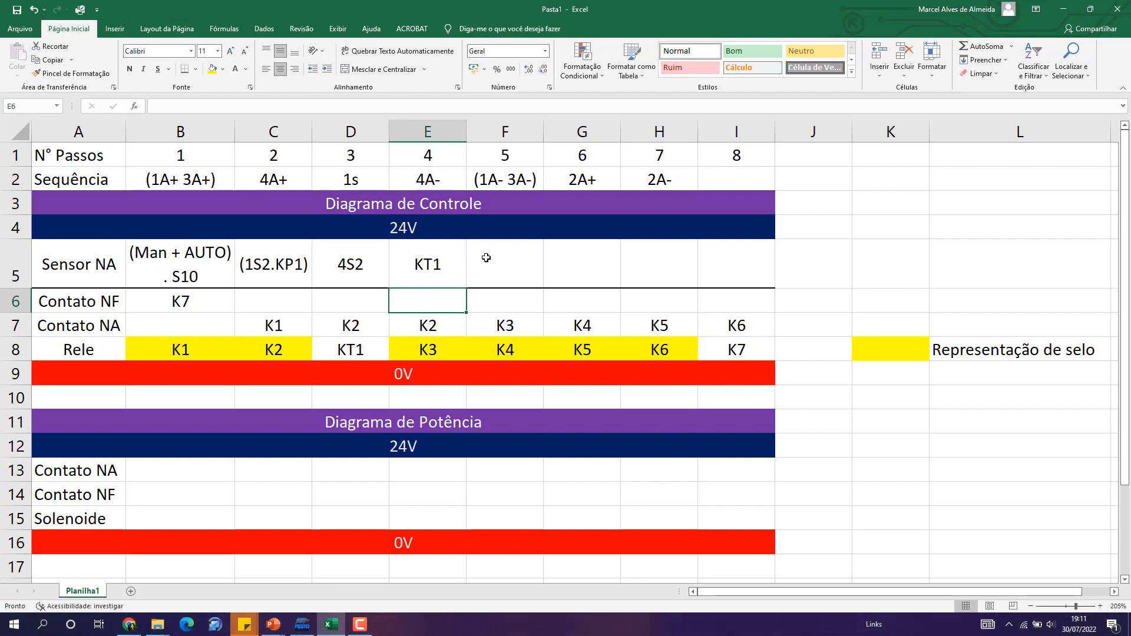
# Enter 4S1 as step 5's Sensor NA in F5
pyautogui.click(514, 243)
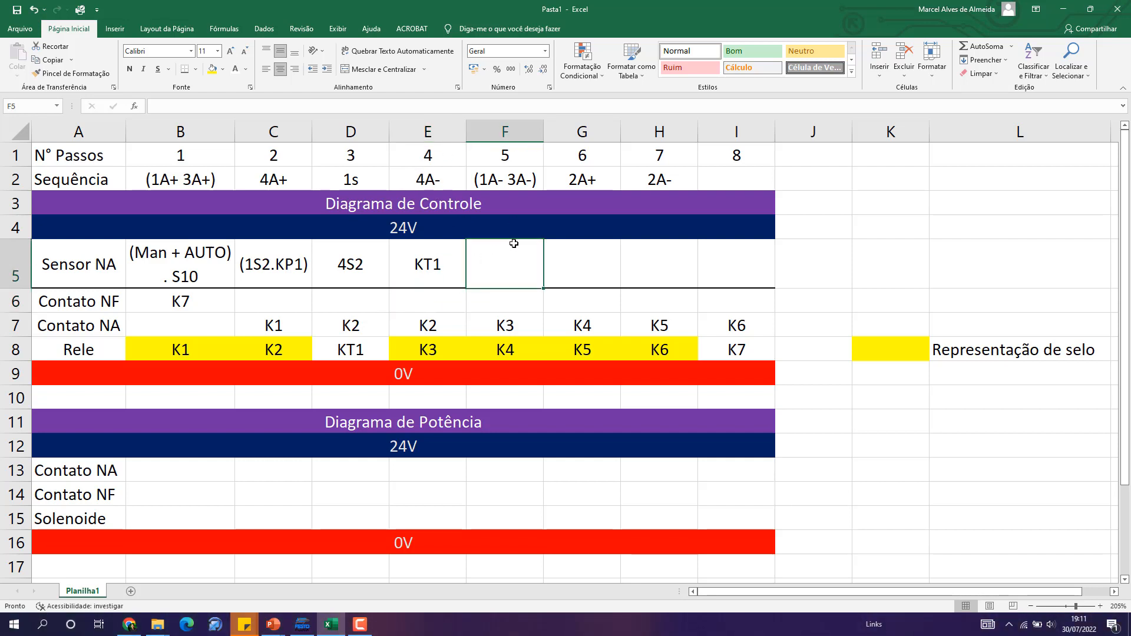
pyautogui.write('4')
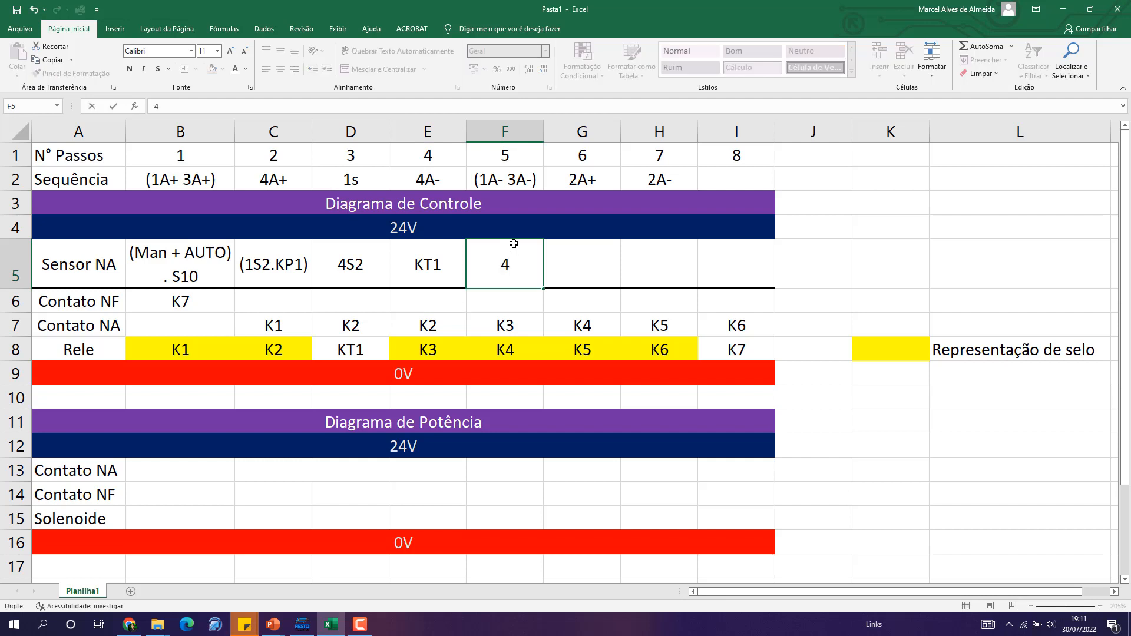
pyautogui.write('S1')
pyautogui.press('Return')
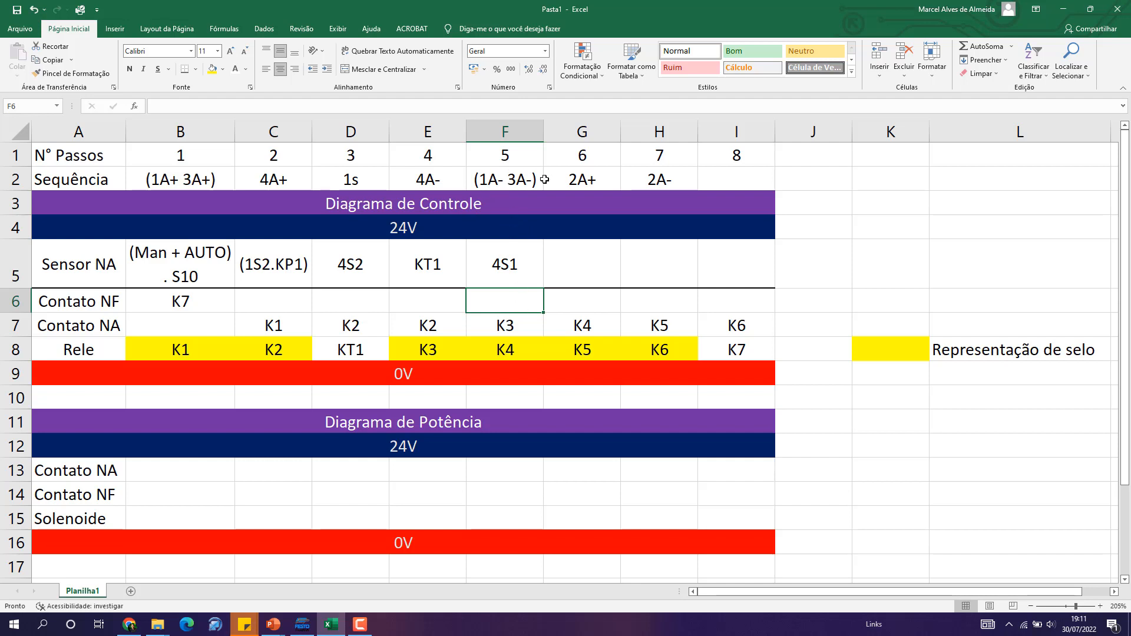
# Enter (1S1.KP1) as step 6's Sensor NA in G5
pyautogui.click(584, 269)
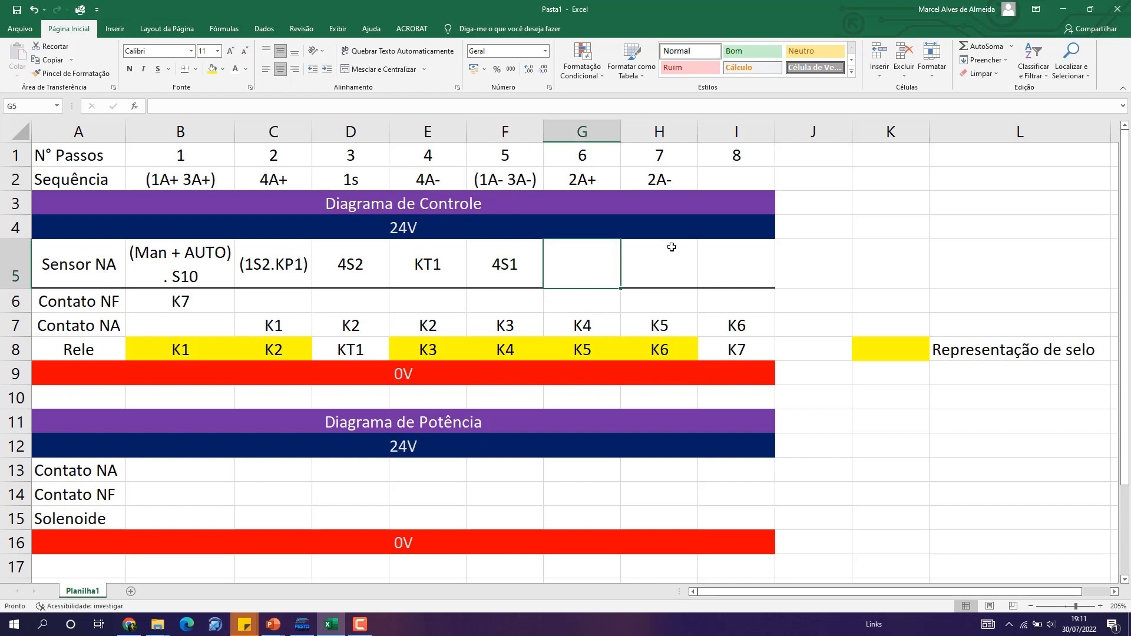
pyautogui.write('(1')
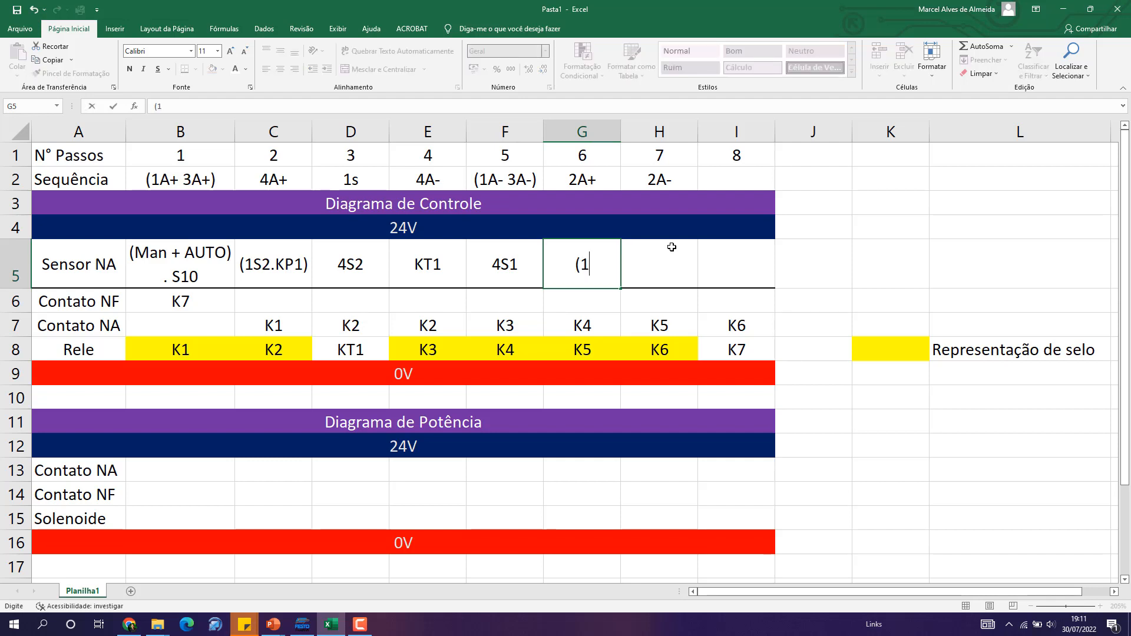
pyautogui.write('S1.KP1')
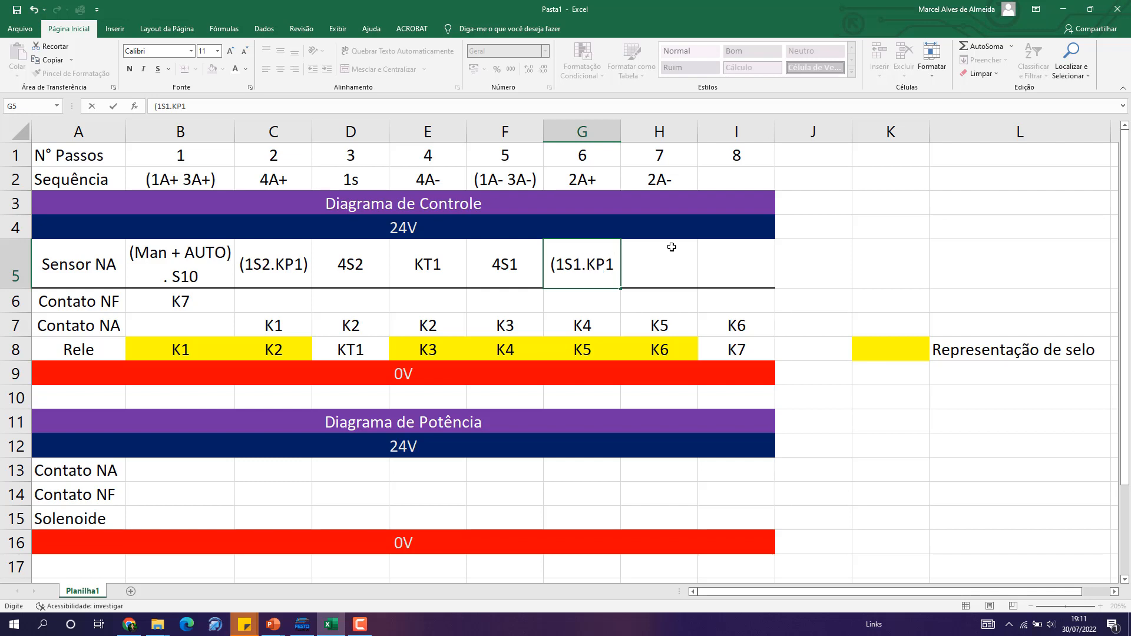
pyautogui.write('_')
pyautogui.press('BackSpace')
pyautogui.write(')')
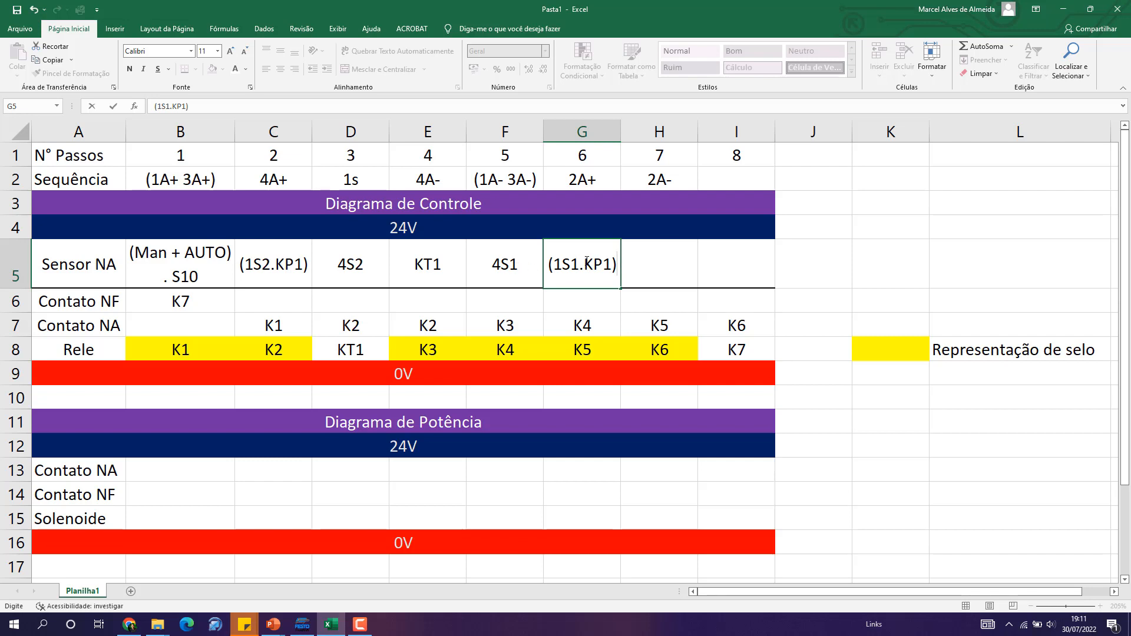
pyautogui.moveTo(593, 263); pyautogui.dragTo(613, 264)
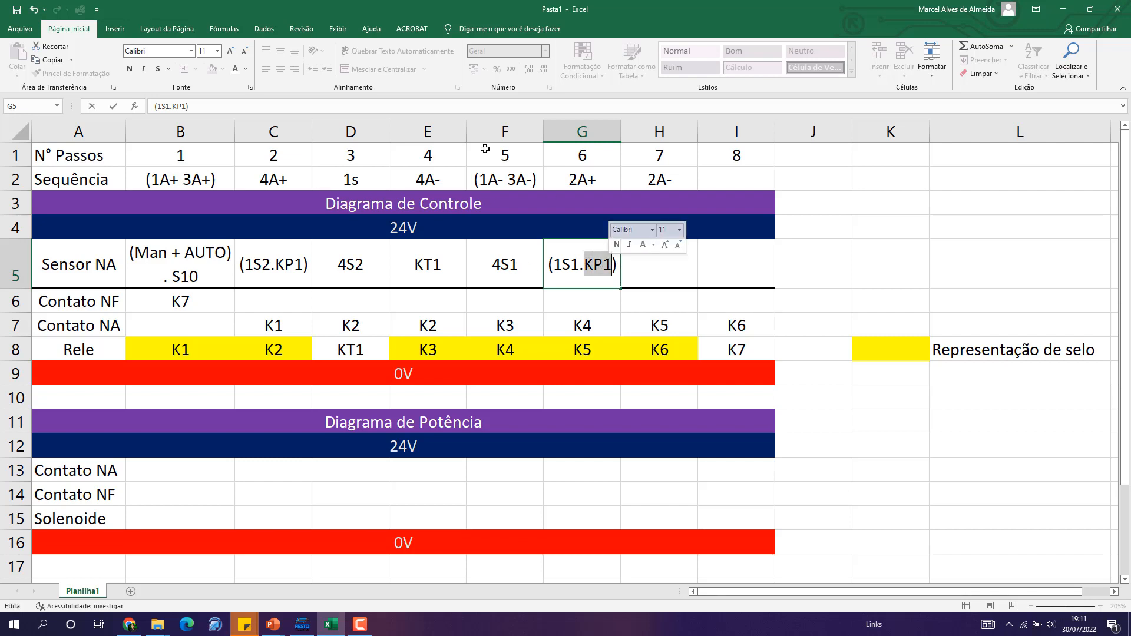
pyautogui.click(716, 259)
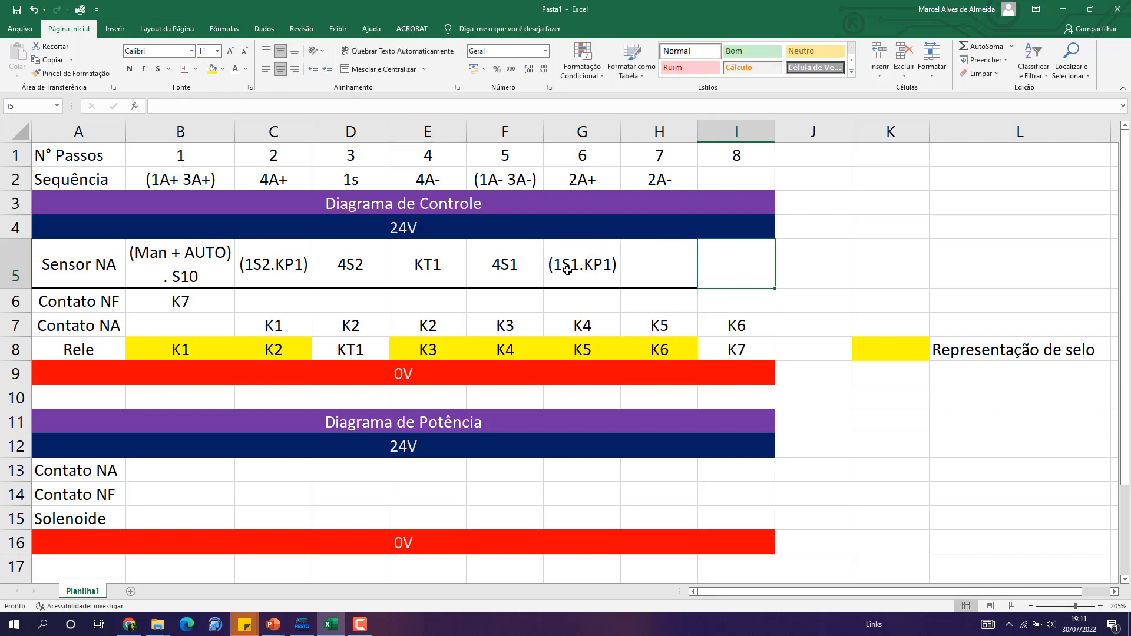
pyautogui.click(587, 259)
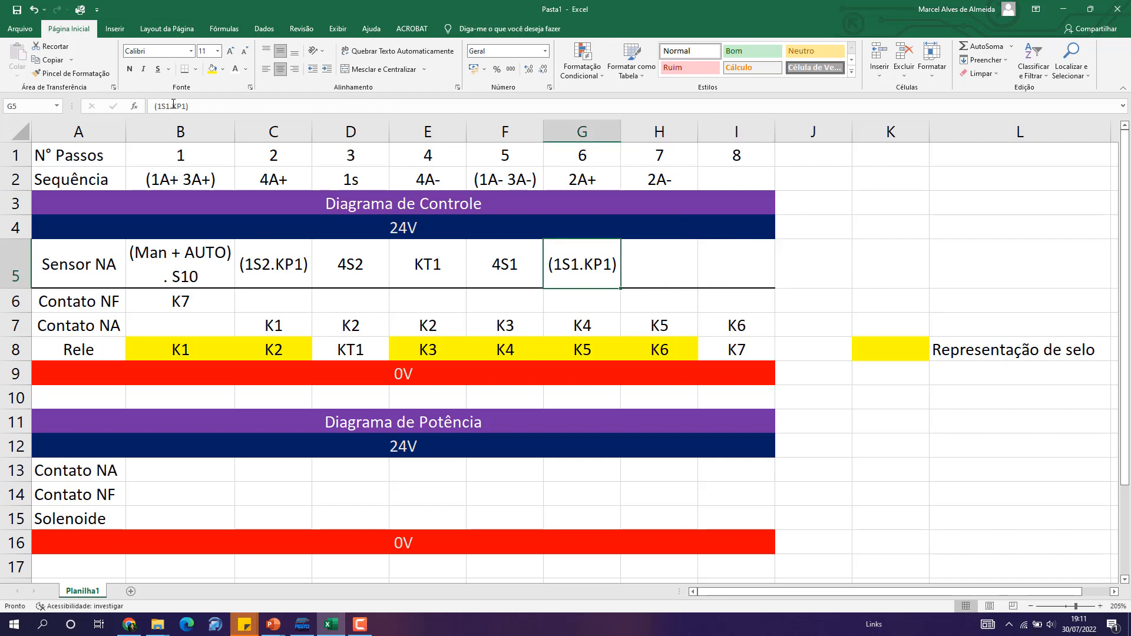
pyautogui.moveTo(174, 107); pyautogui.dragTo(187, 106)
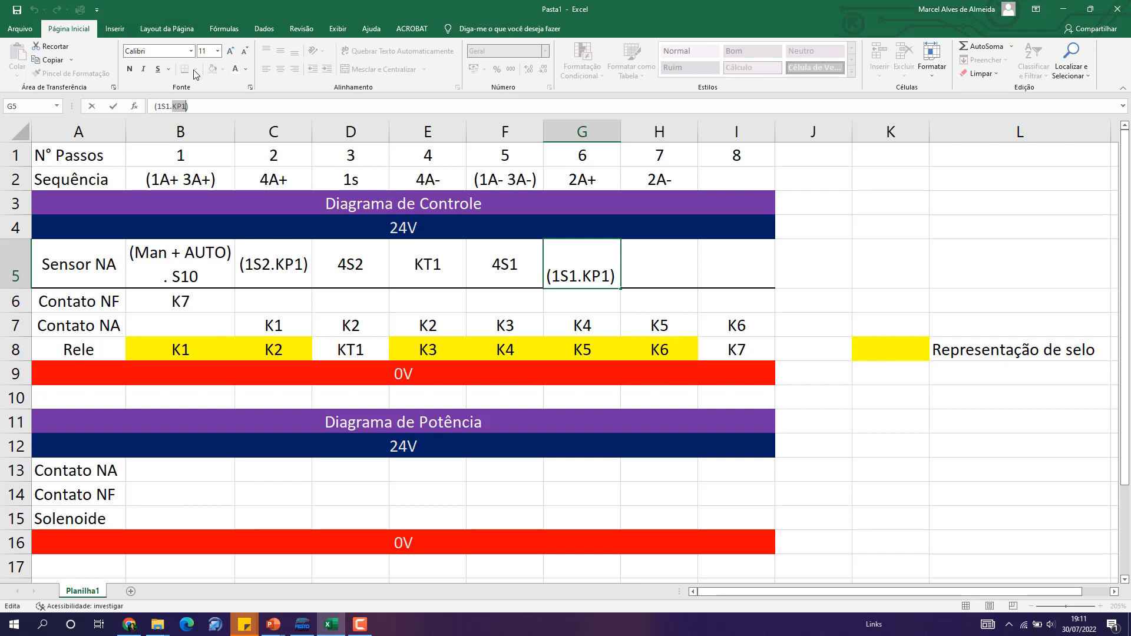
pyautogui.click(600, 257)
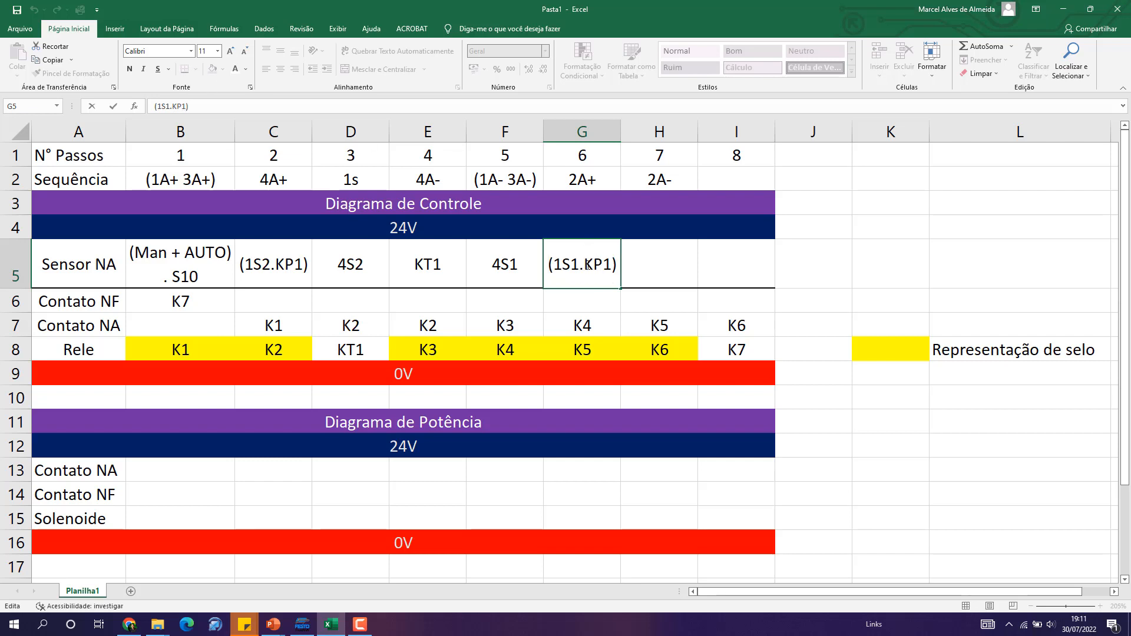
pyautogui.click(658, 262)
pyautogui.click(592, 261)
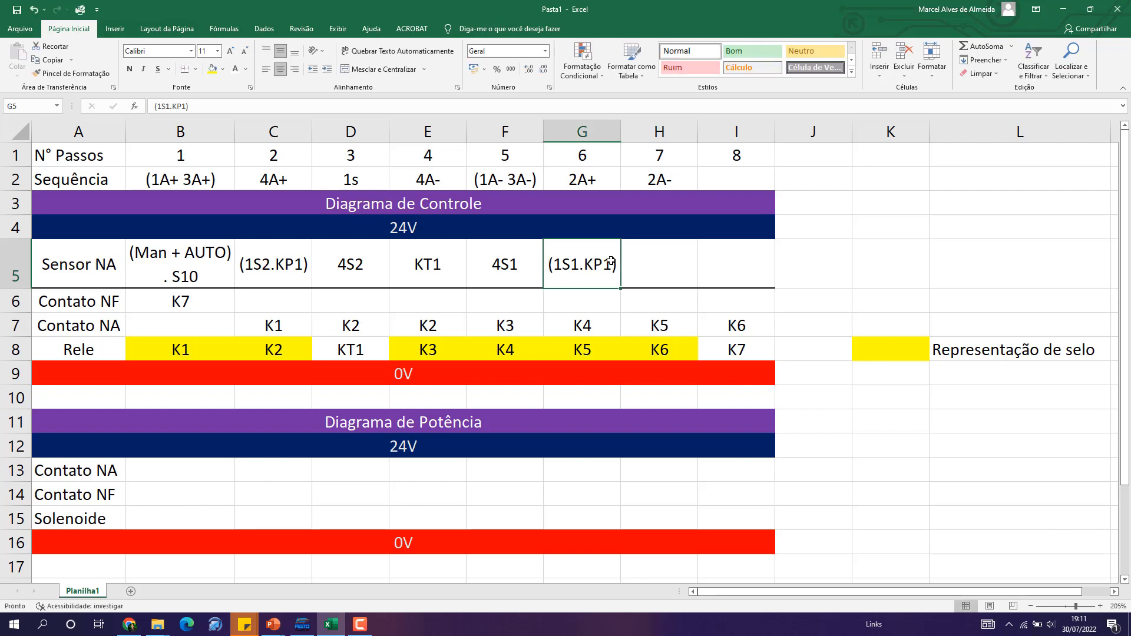
pyautogui.click(662, 260)
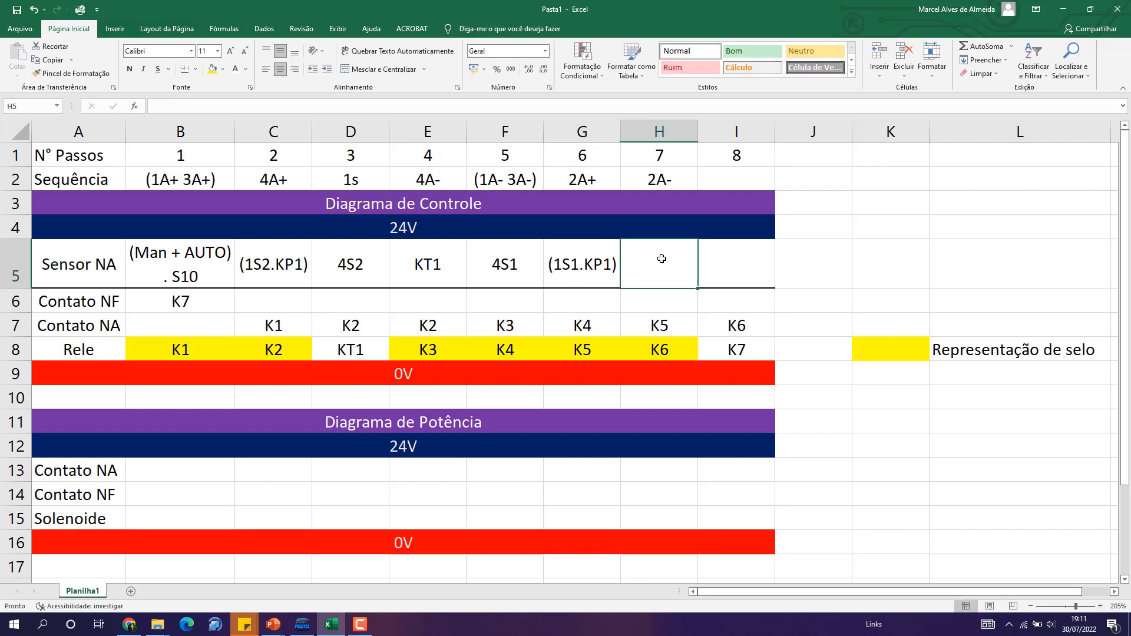
pyautogui.click(602, 268)
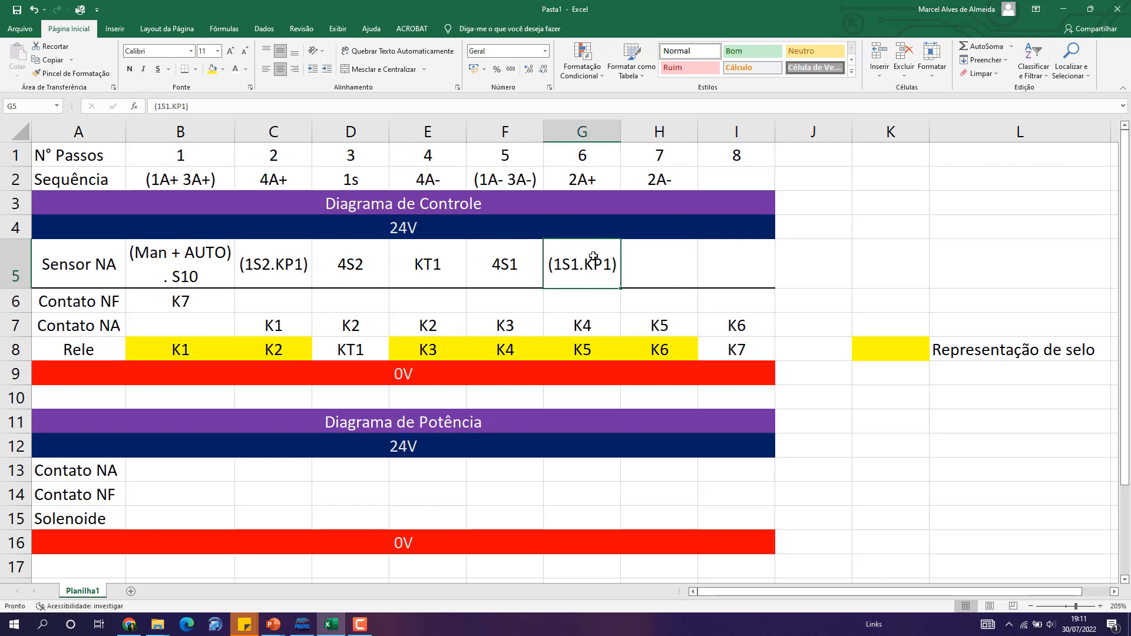
pyautogui.doubleClick(589, 264)
pyautogui.moveTo(585, 264); pyautogui.dragTo(595, 264)
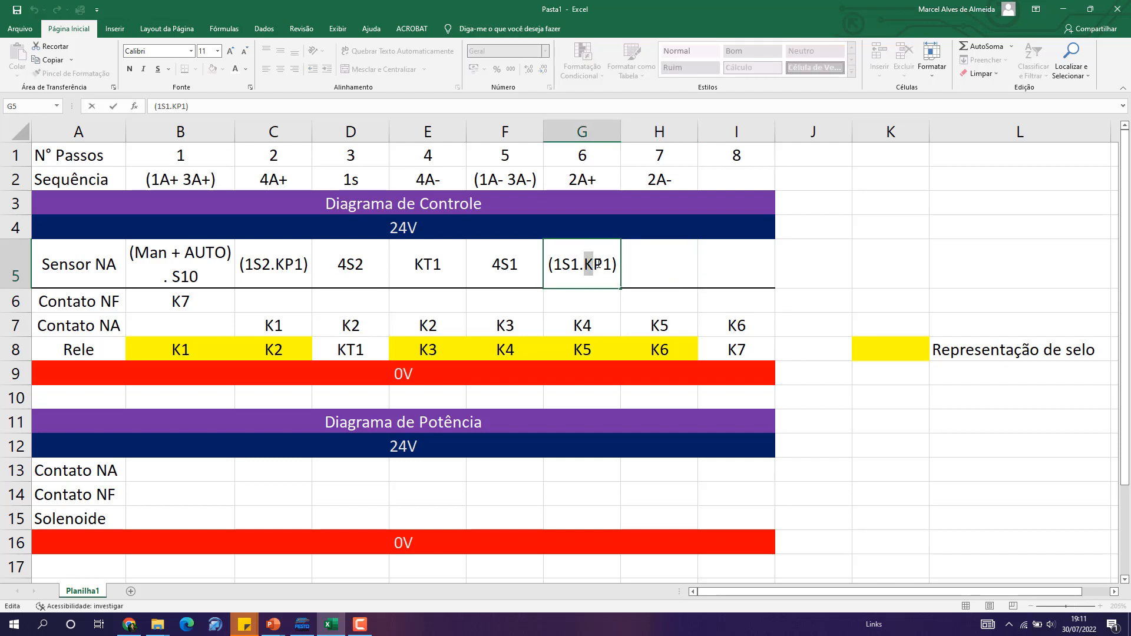
# Enter 2S2 as step 7's Sensor NA in H5
pyautogui.click(634, 263)
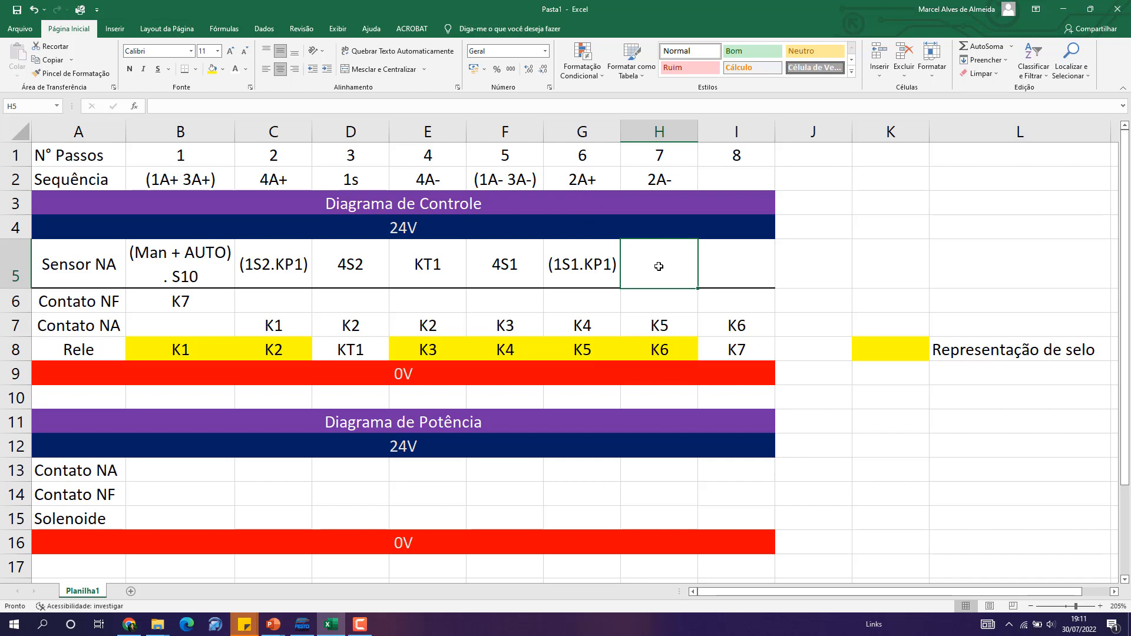
pyautogui.write('2')
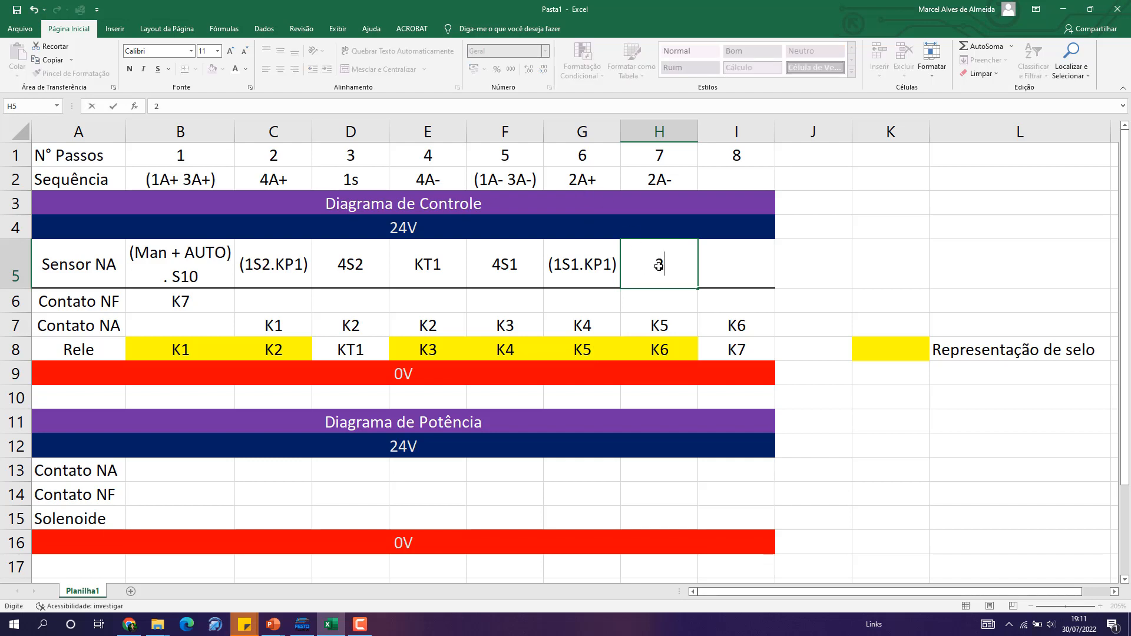
pyautogui.write('S2')
pyautogui.press('Return')
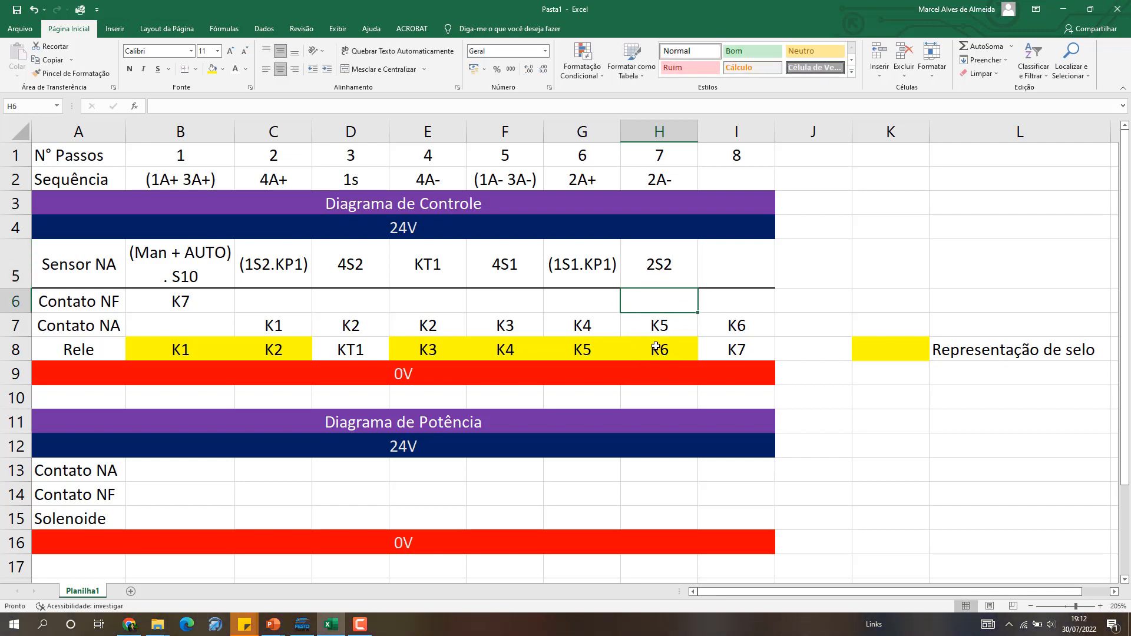
# Enter 2S1 as step 8's Sensor NA in I5
pyautogui.click(741, 267)
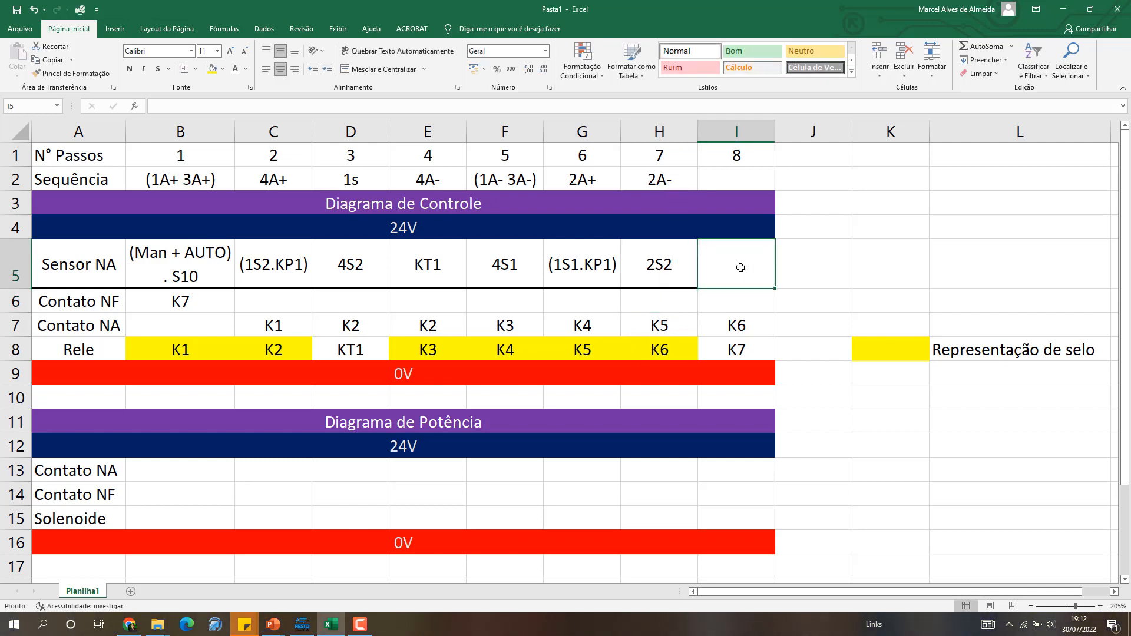
pyautogui.write('2s')
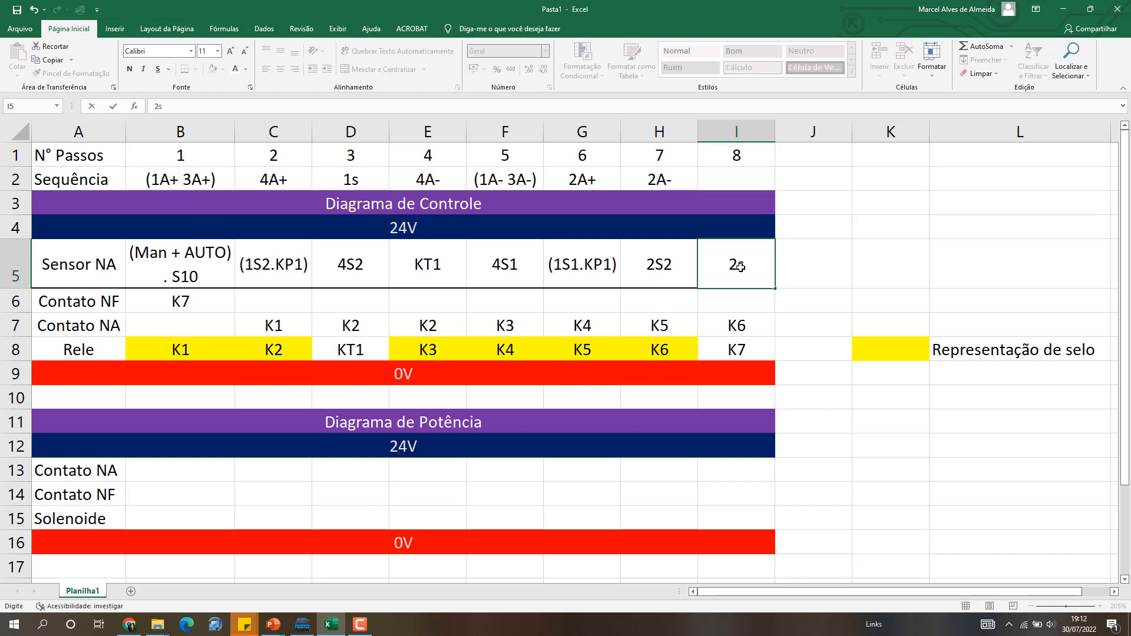
pyautogui.press('BackSpace')
pyautogui.write('S1')
pyautogui.press('Return')
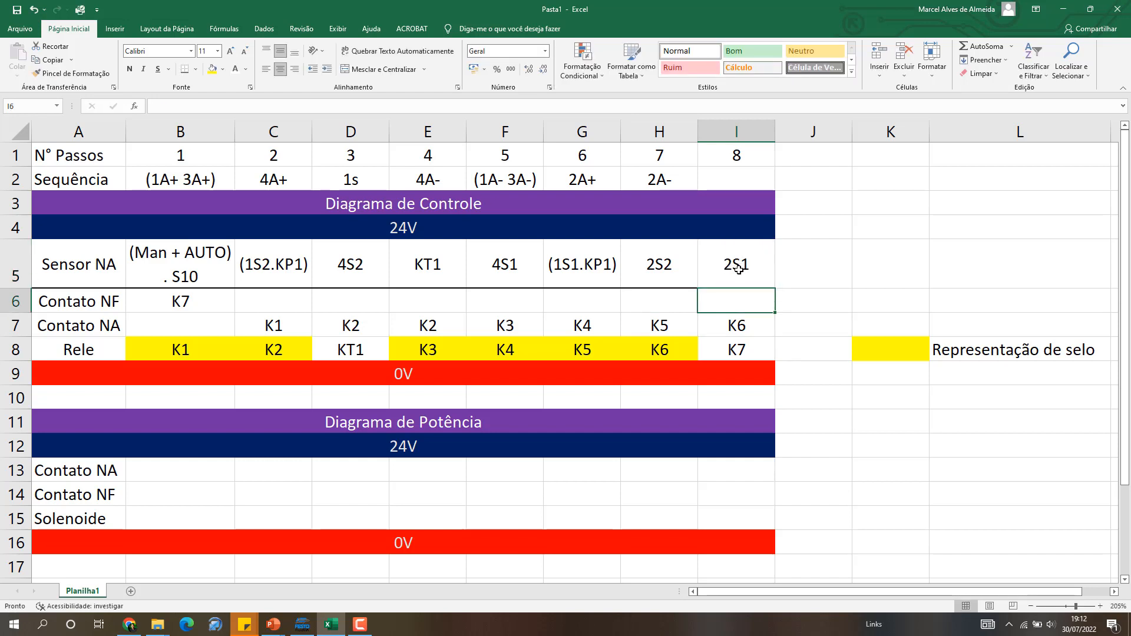
pyautogui.click(801, 248)
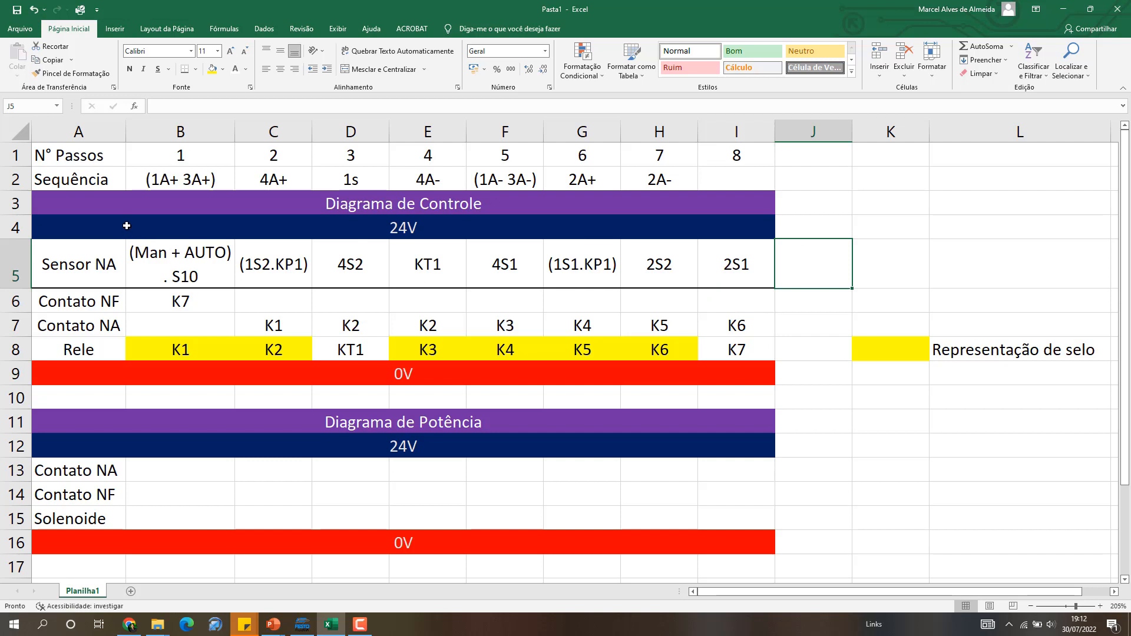
pyautogui.moveTo(156, 254); pyautogui.dragTo(772, 348)
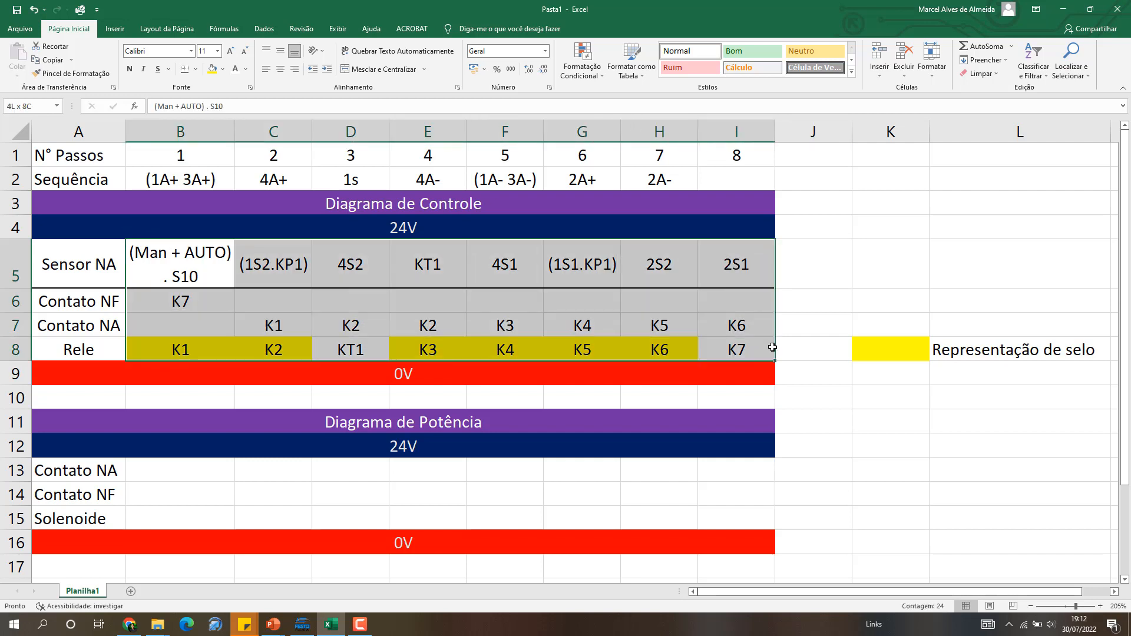
pyautogui.click(784, 300)
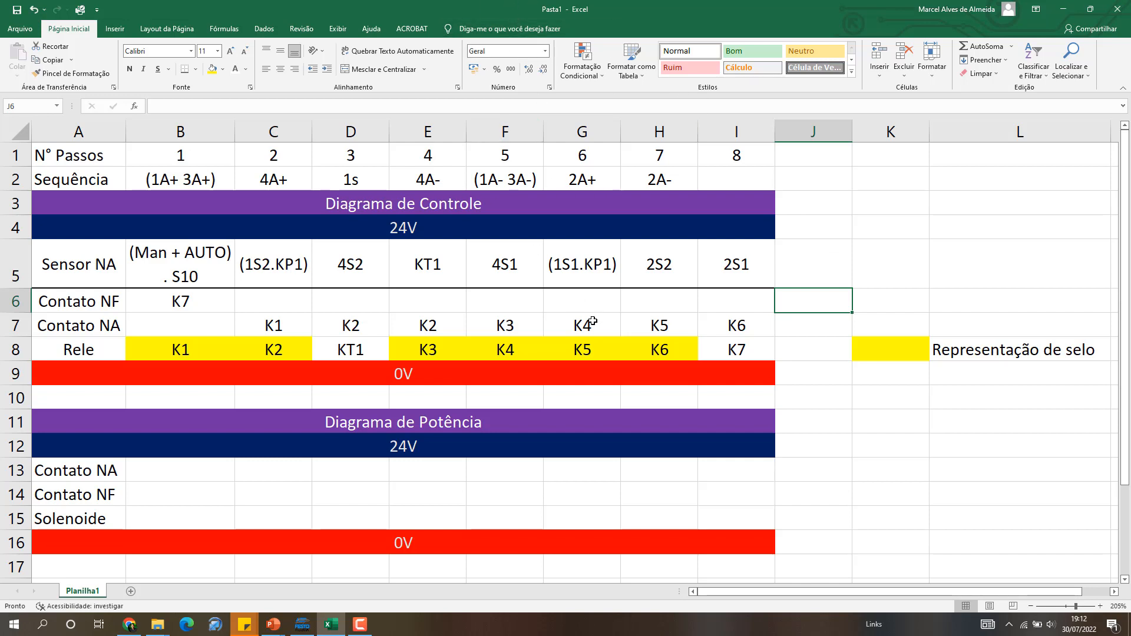
pyautogui.click(939, 466)
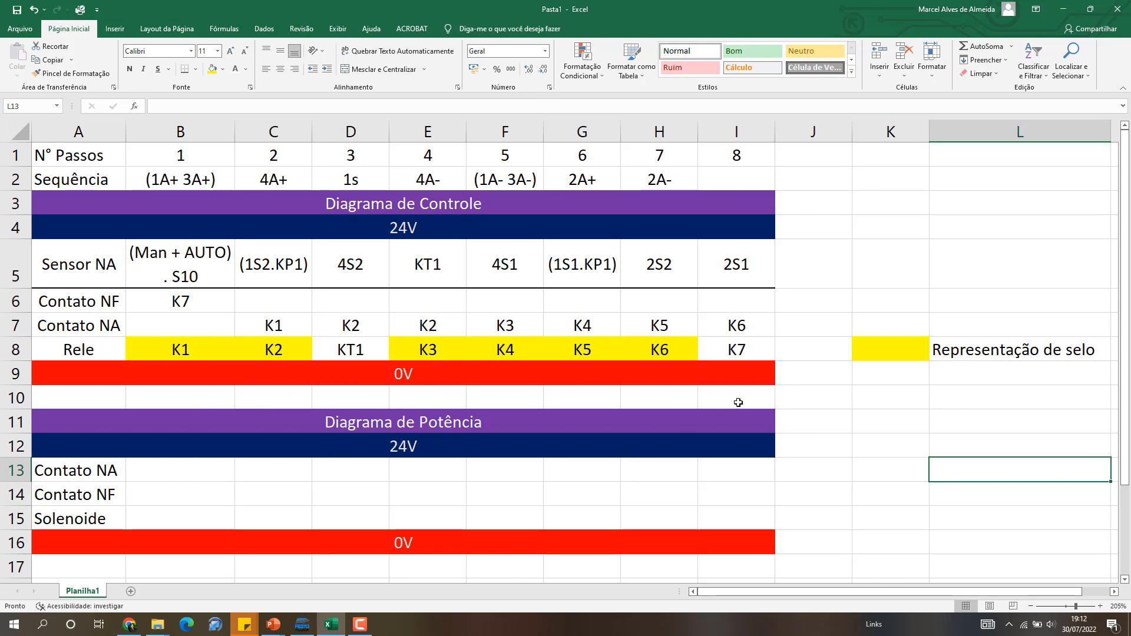
# Check the valve solenoids in the FluidSIM circuit, return to Excel and enter 1Y1 as the first Solenoide in B15
pyautogui.click(302, 624)
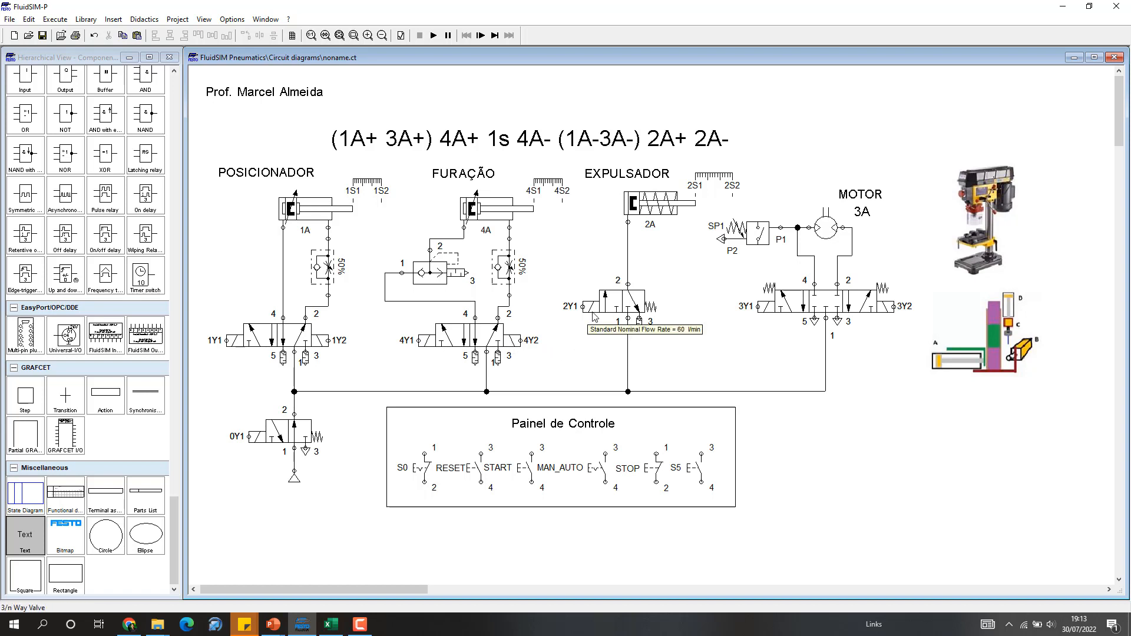
pyautogui.click(331, 624)
pyautogui.click(166, 520)
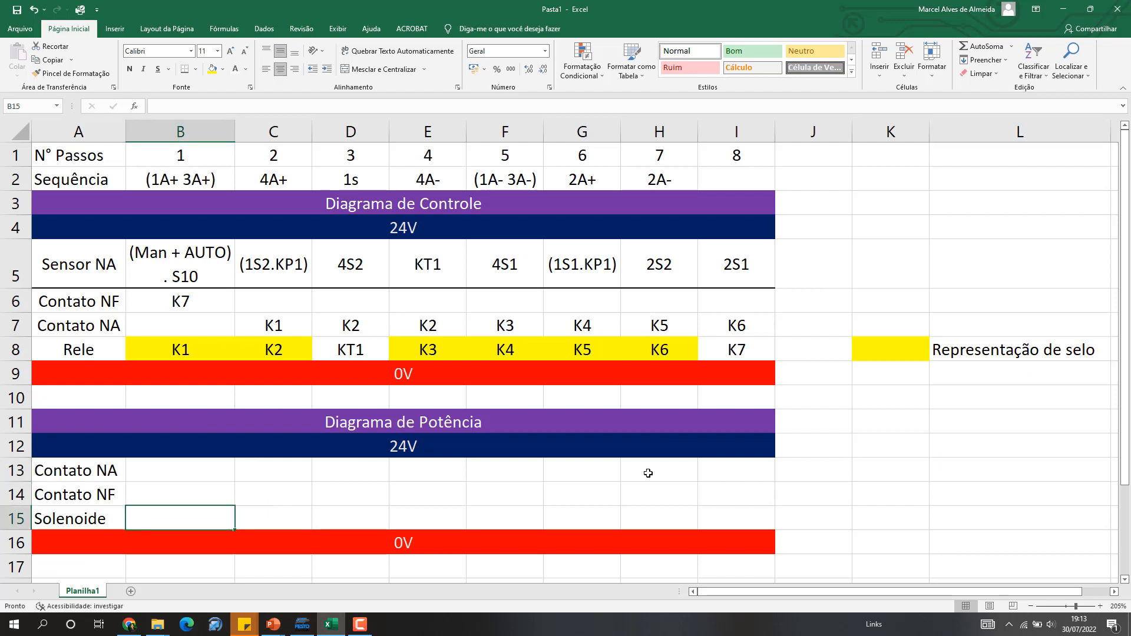
pyautogui.write('1')
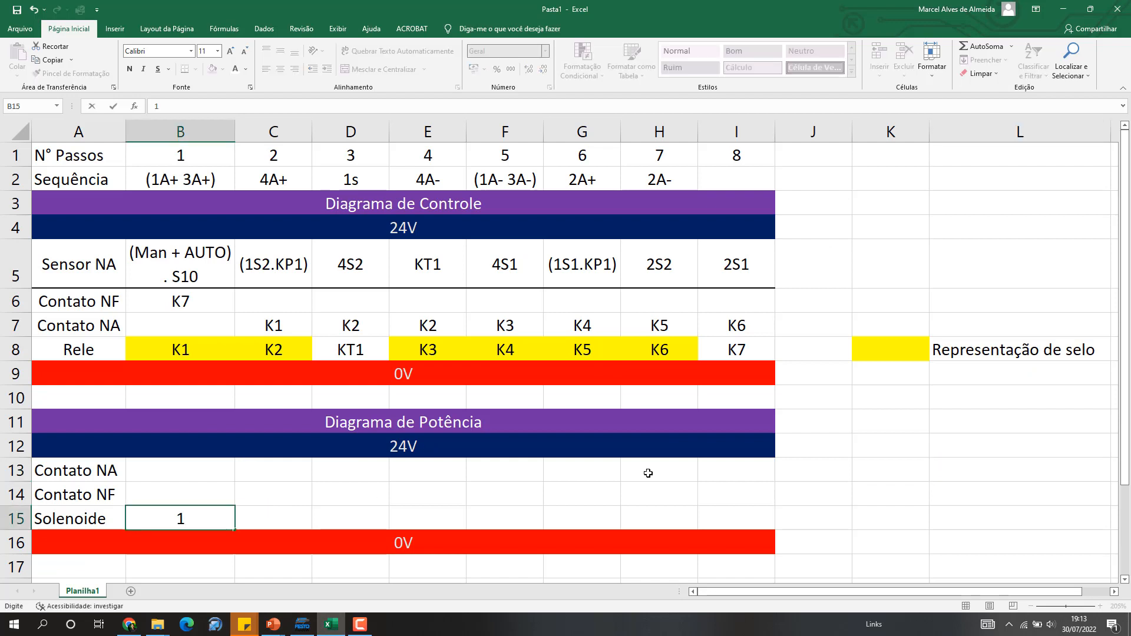
pyautogui.write('Y1')
pyautogui.press('Return')
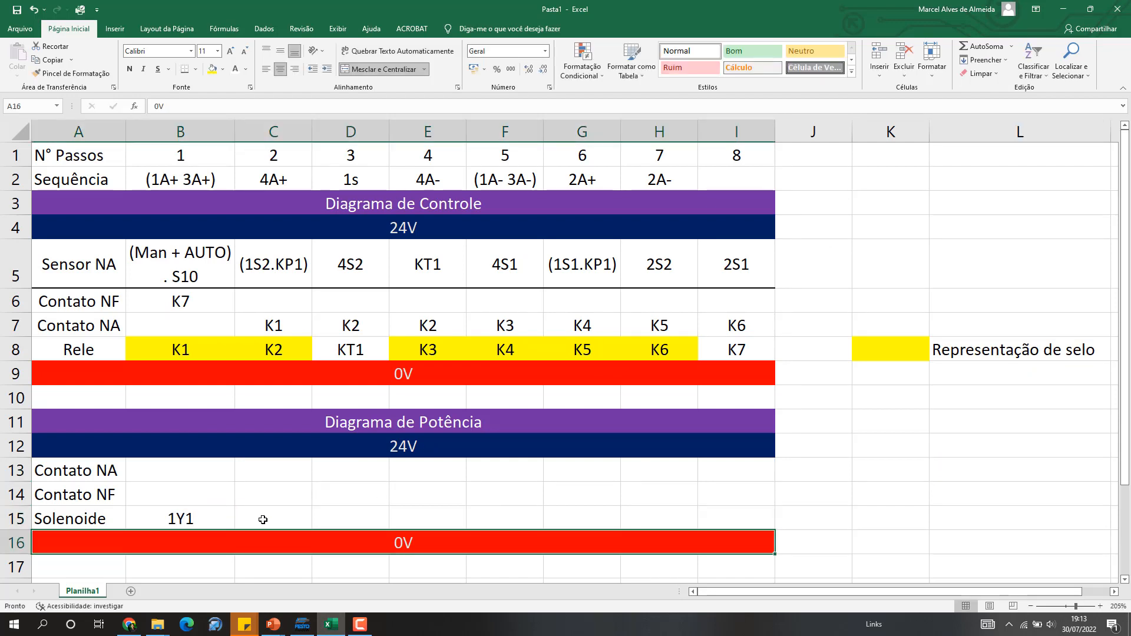
# Continue the Solenoide row of the power diagram with 1Y2 in C15 and 2Y1 in D15
pyautogui.click(264, 519)
pyautogui.write('1Y')
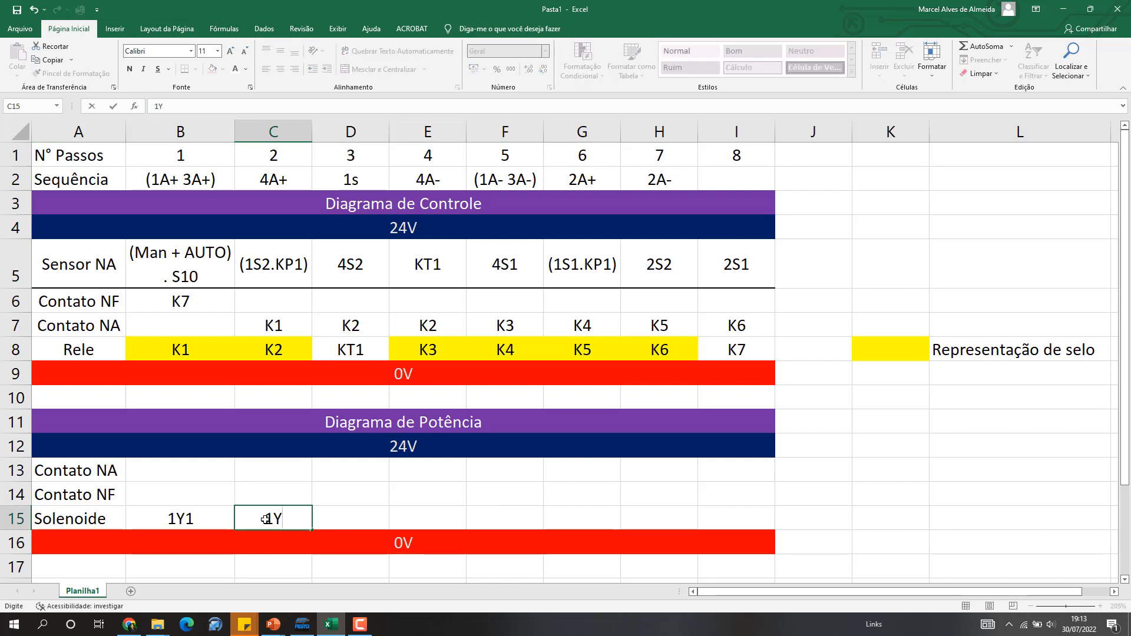
pyautogui.write('2')
pyautogui.press('Return')
pyautogui.click(345, 518)
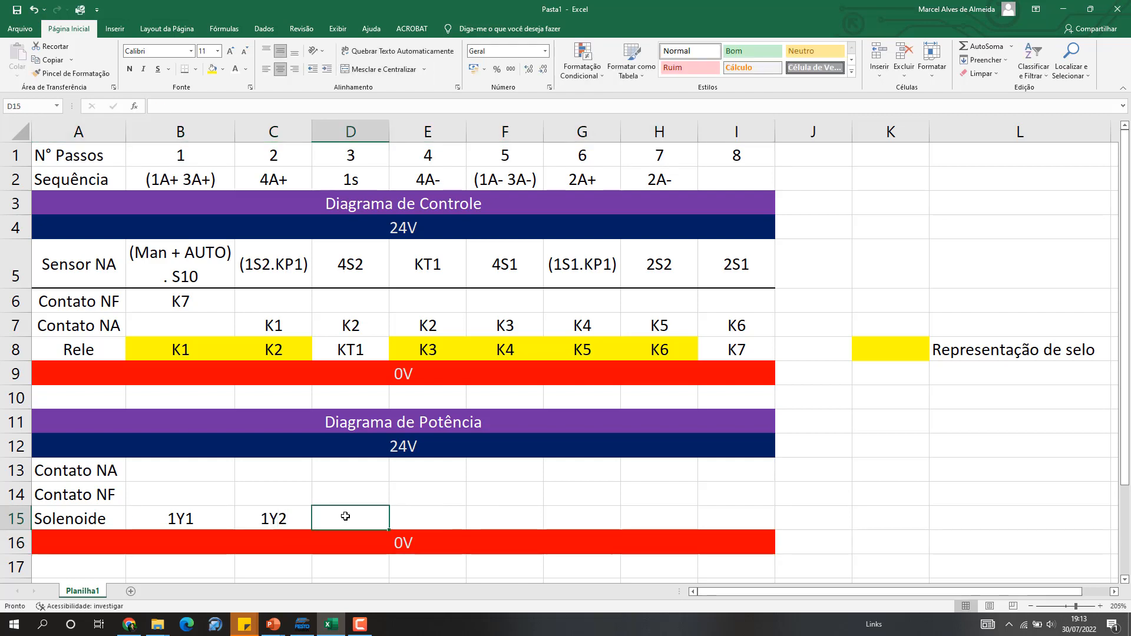
pyautogui.write('2Y')
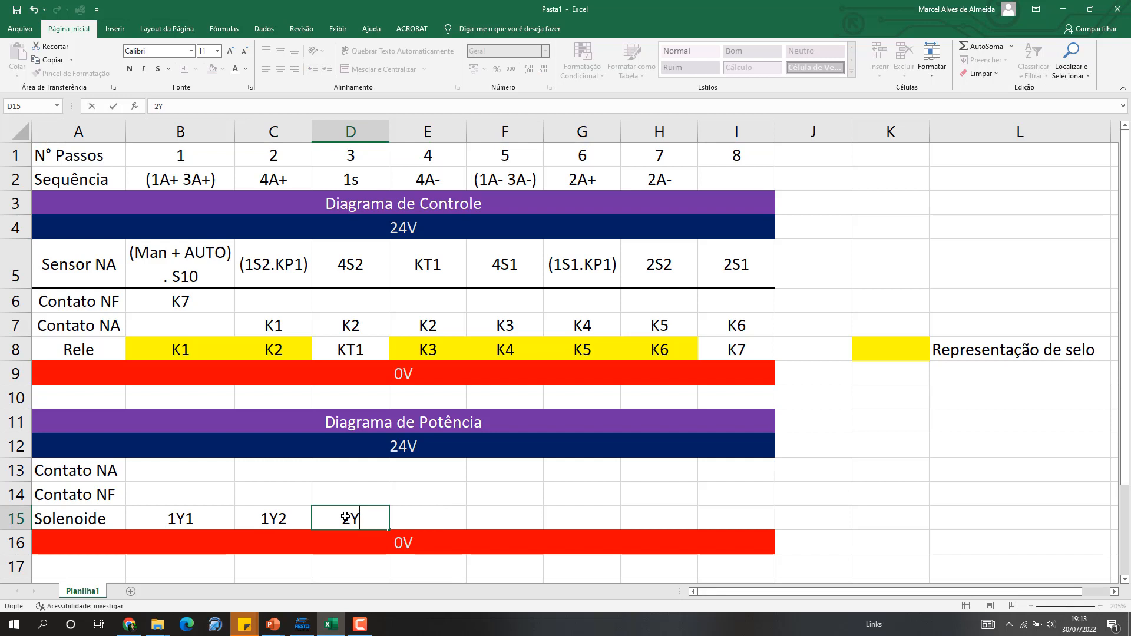
pyautogui.write('1')
# Enter the solenoids 3Y1 in E15 and 4Y1 in F15 of the power diagram
pyautogui.click(433, 519)
pyautogui.write('3')
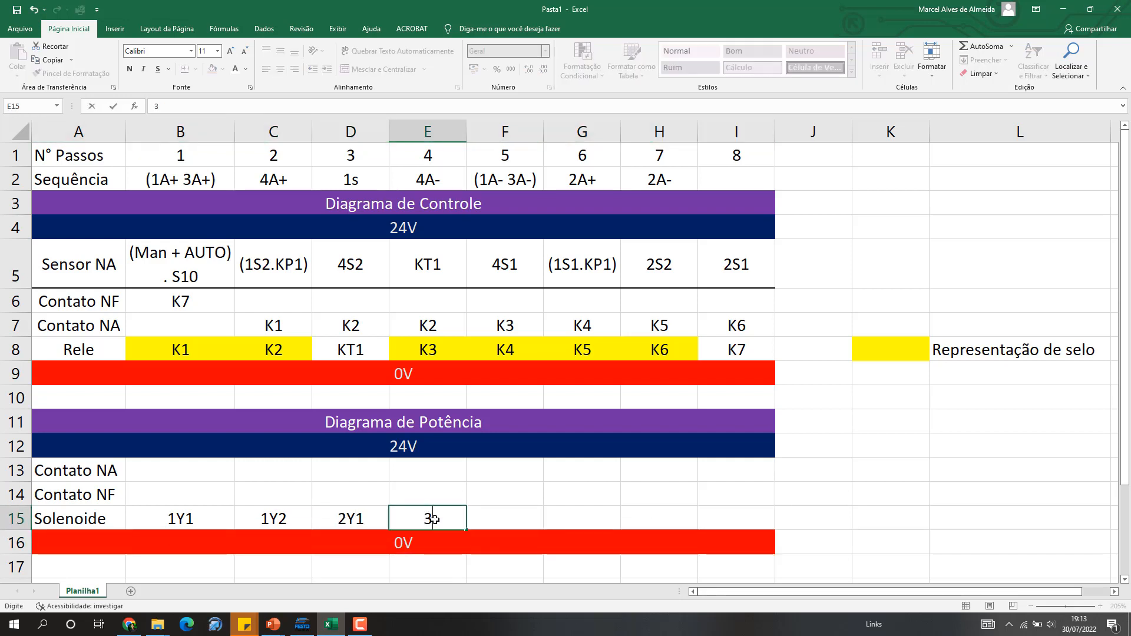
pyautogui.write('Y1')
pyautogui.click(698, 533)
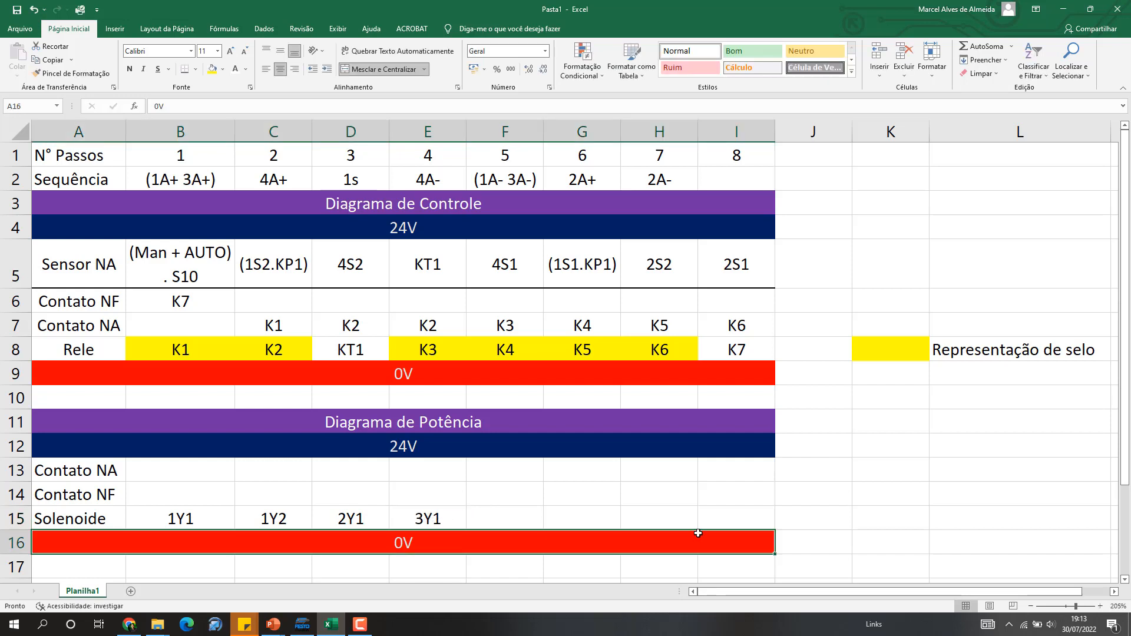
pyautogui.click(523, 516)
pyautogui.write('4')
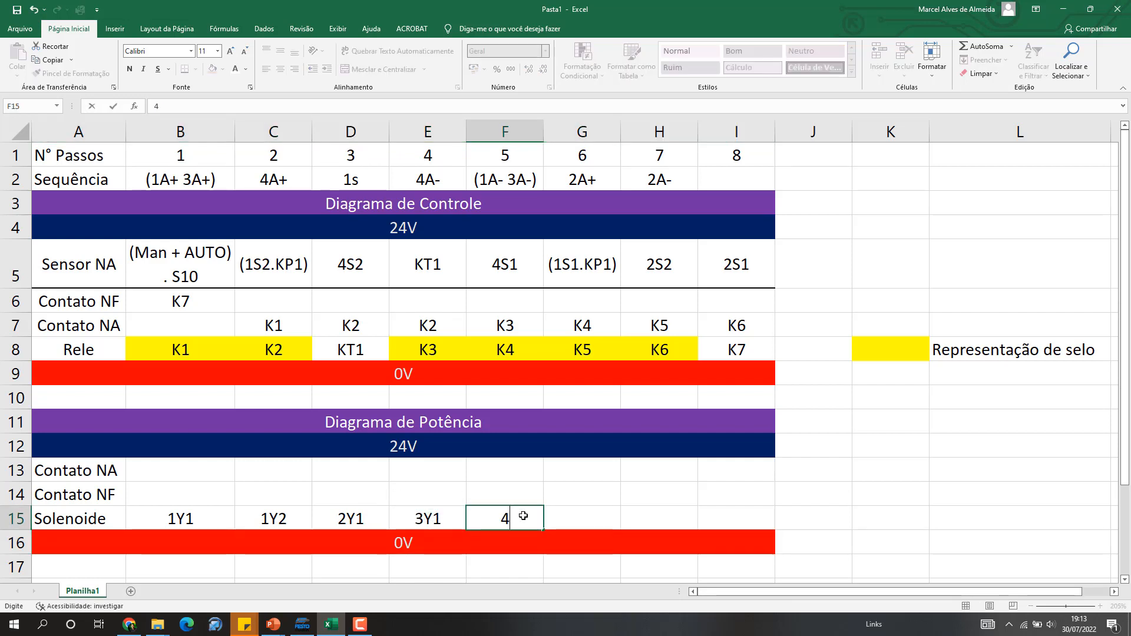
pyautogui.write('Y1')
pyautogui.press('Return')
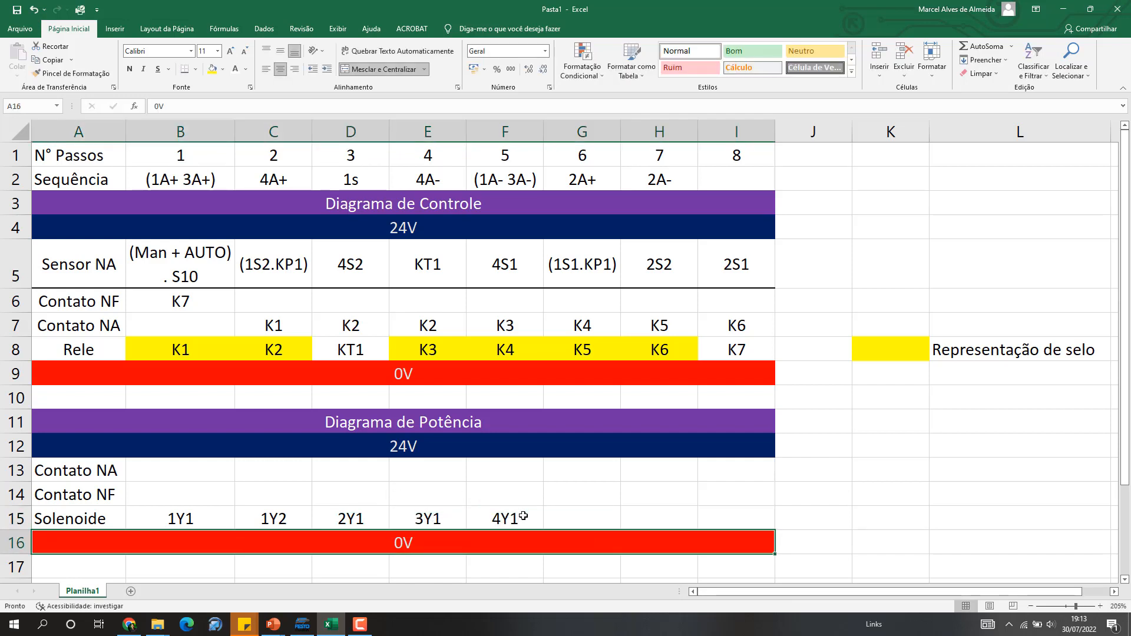
# Enter 4Y2 as the next solenoid in G15
pyautogui.click(561, 518)
pyautogui.write('4')
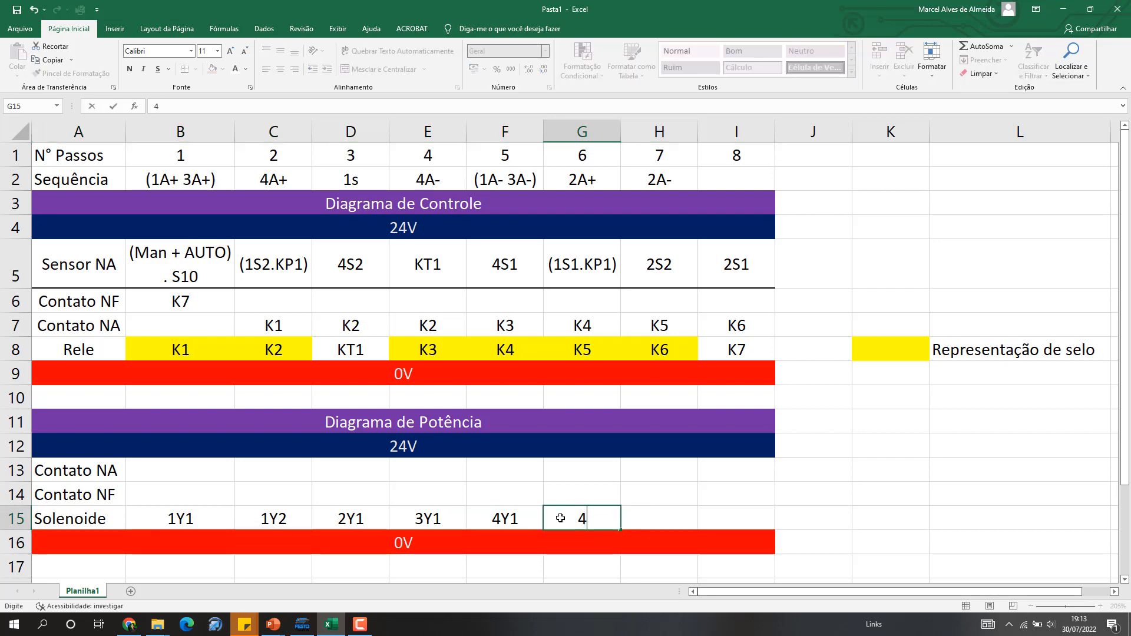
pyautogui.write('Y2')
pyautogui.press('Return')
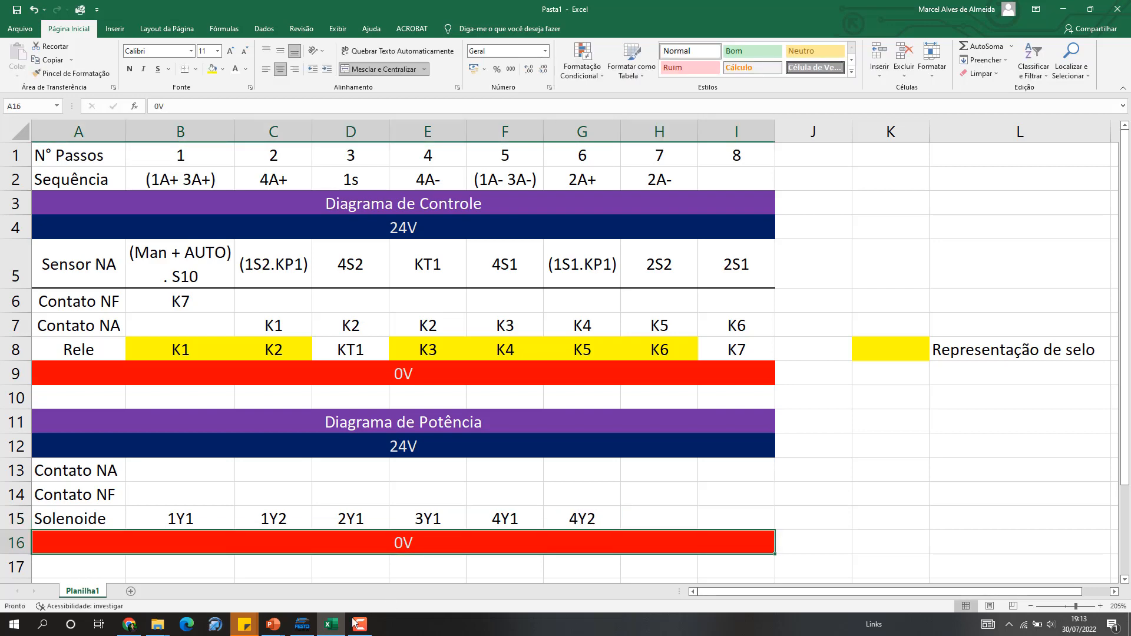
# Compare the listed solenoids with the valves in the FluidSIM circuit and return to the Excel table
pyautogui.click(300, 624)
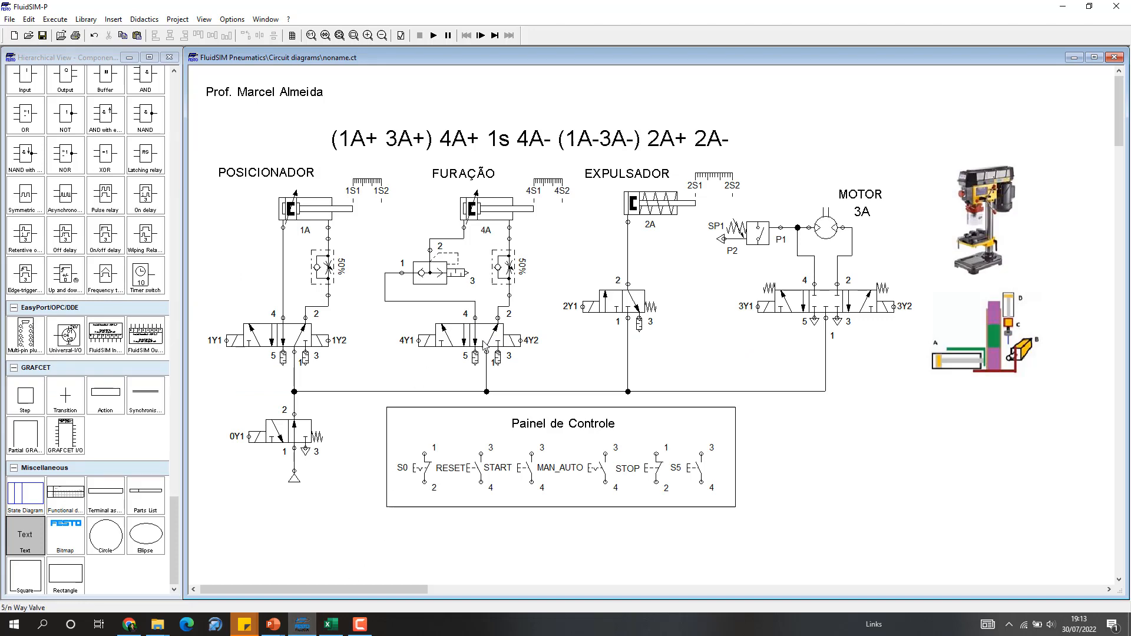
pyautogui.click(340, 623)
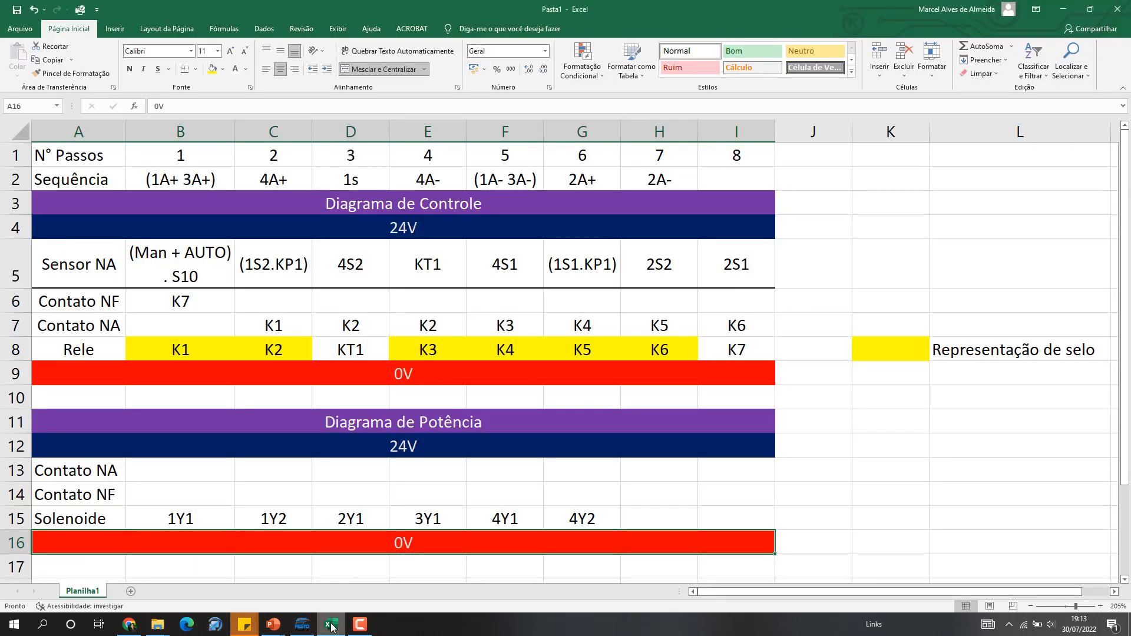
pyautogui.click(336, 624)
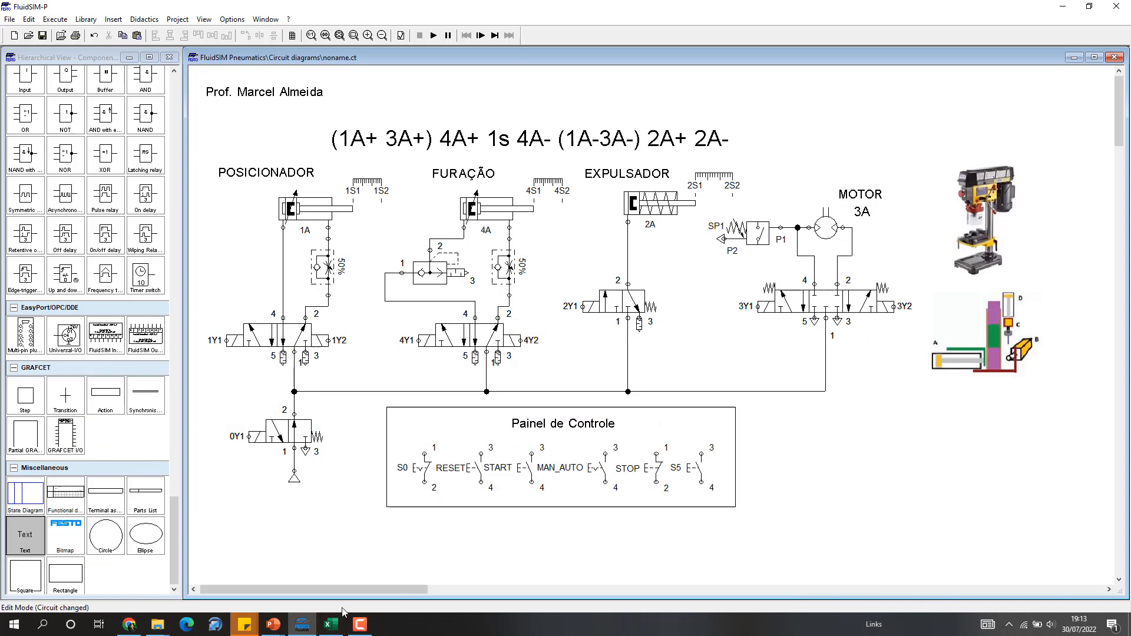
pyautogui.click(332, 623)
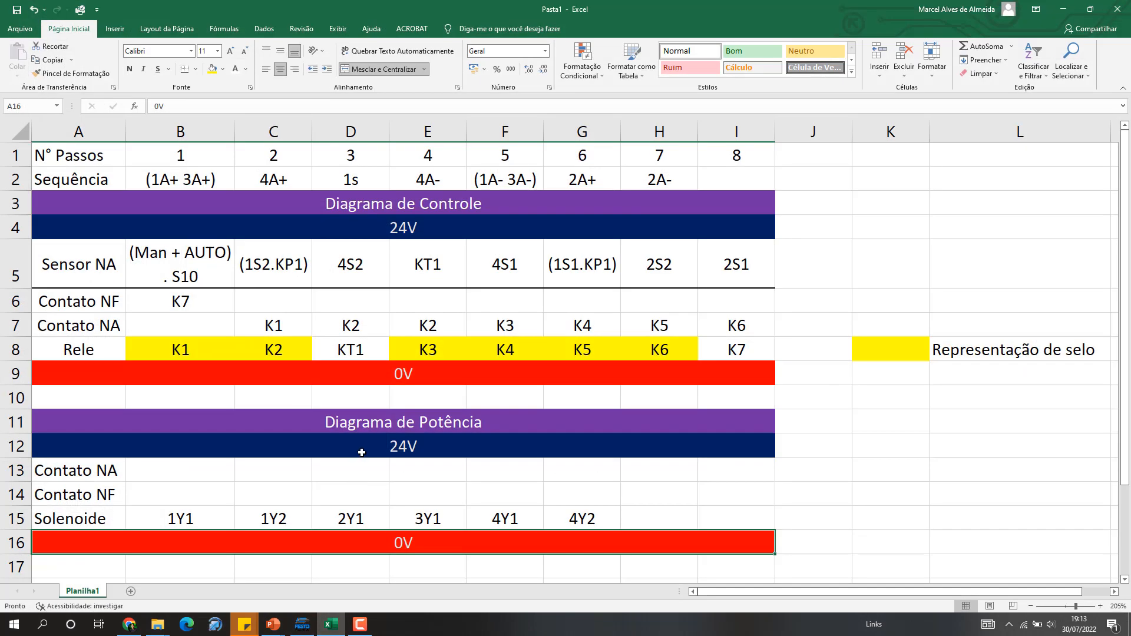
pyautogui.click(325, 626)
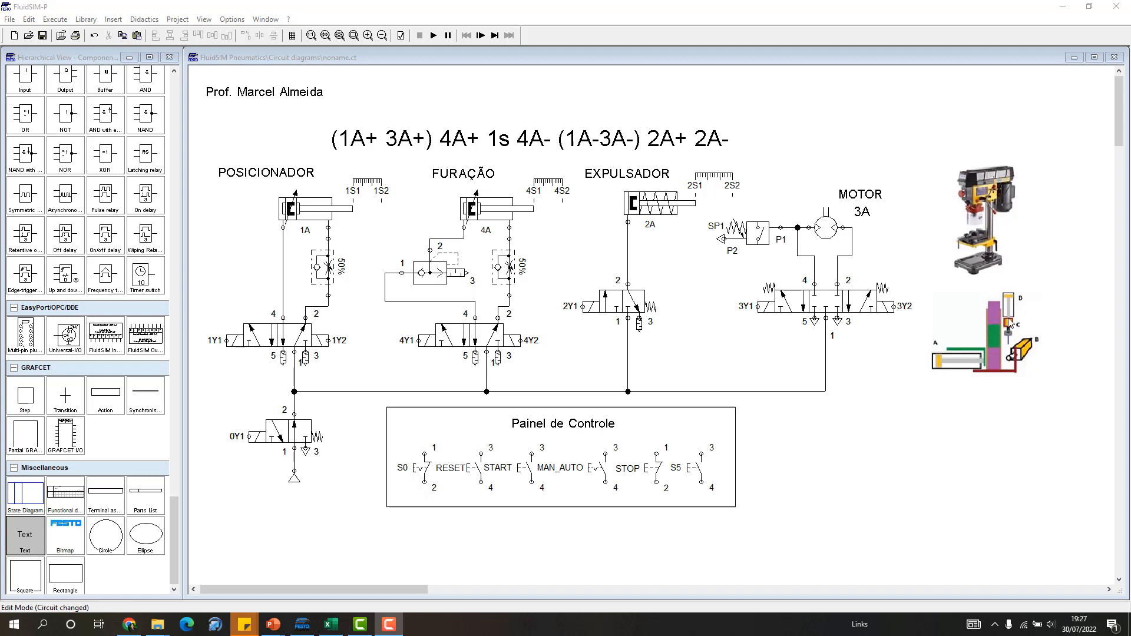
pyautogui.click(331, 624)
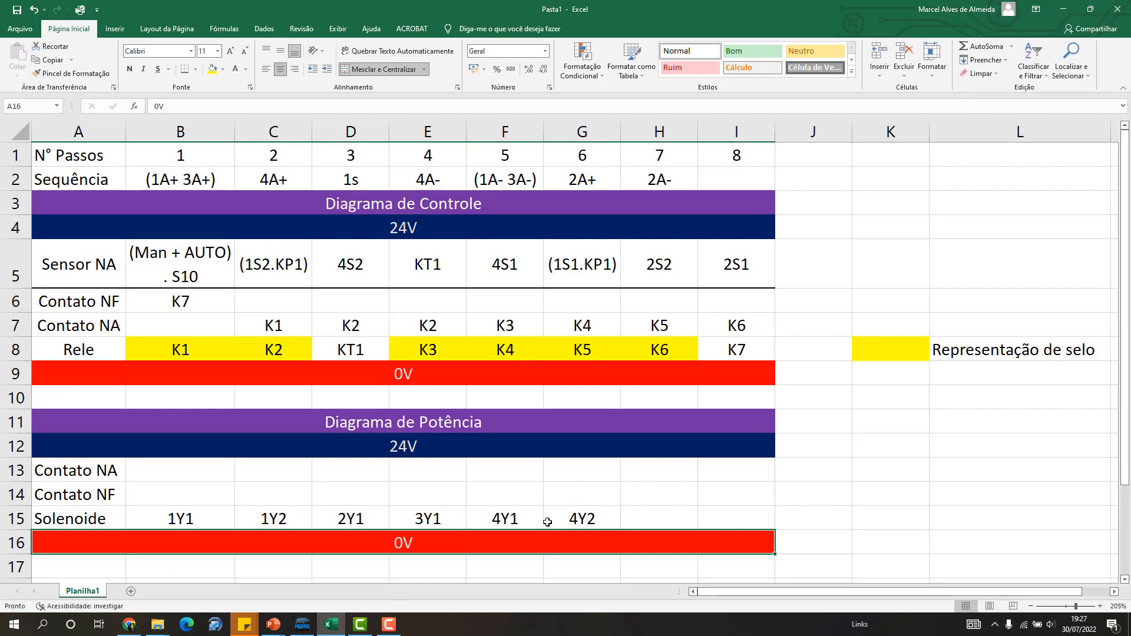
# Change the row label in A15 to Solenoides
pyautogui.doubleClick(117, 517)
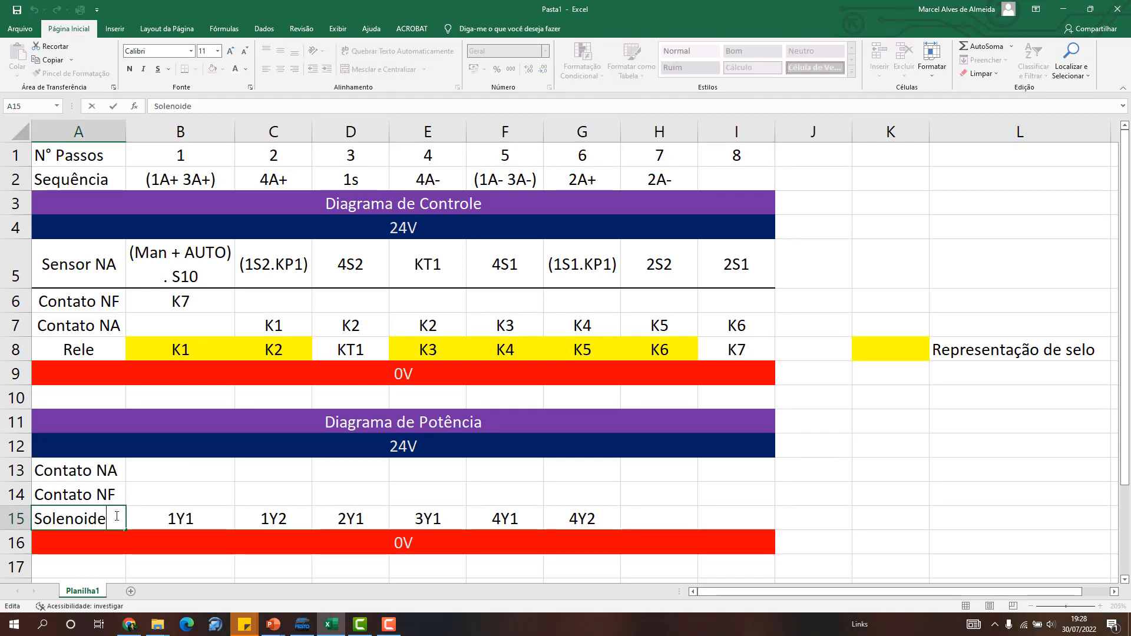
pyautogui.write('s')
pyautogui.click(243, 518)
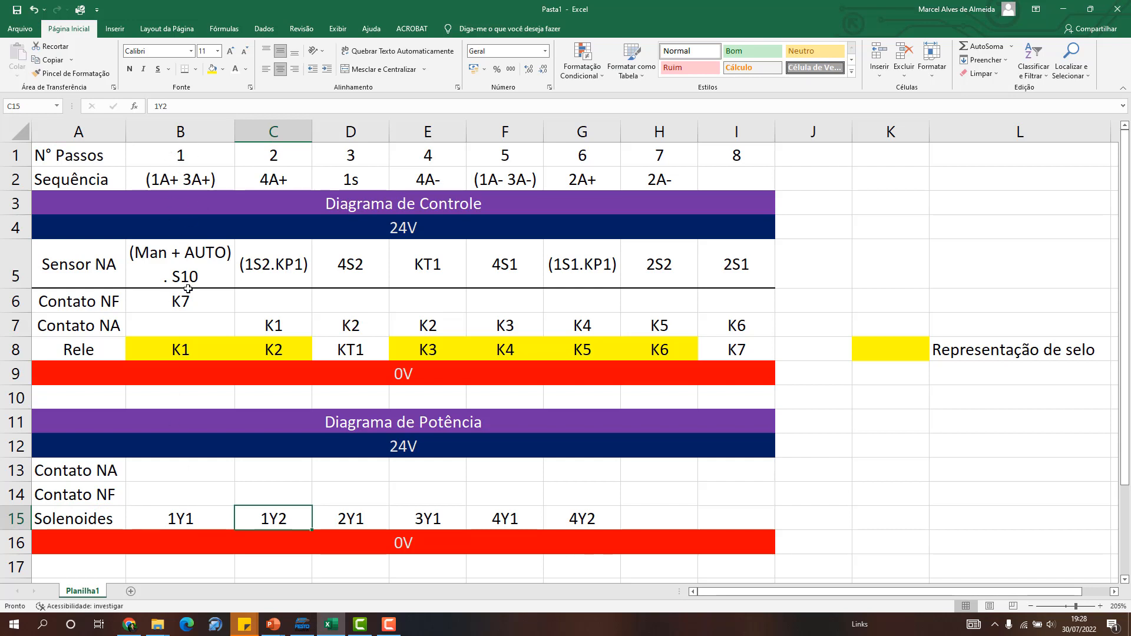
# Enter K1 as the power diagram's Contato NA for solenoids 1Y1 in B13 and 3Y1 in E13
pyautogui.click(175, 466)
pyautogui.write('K1')
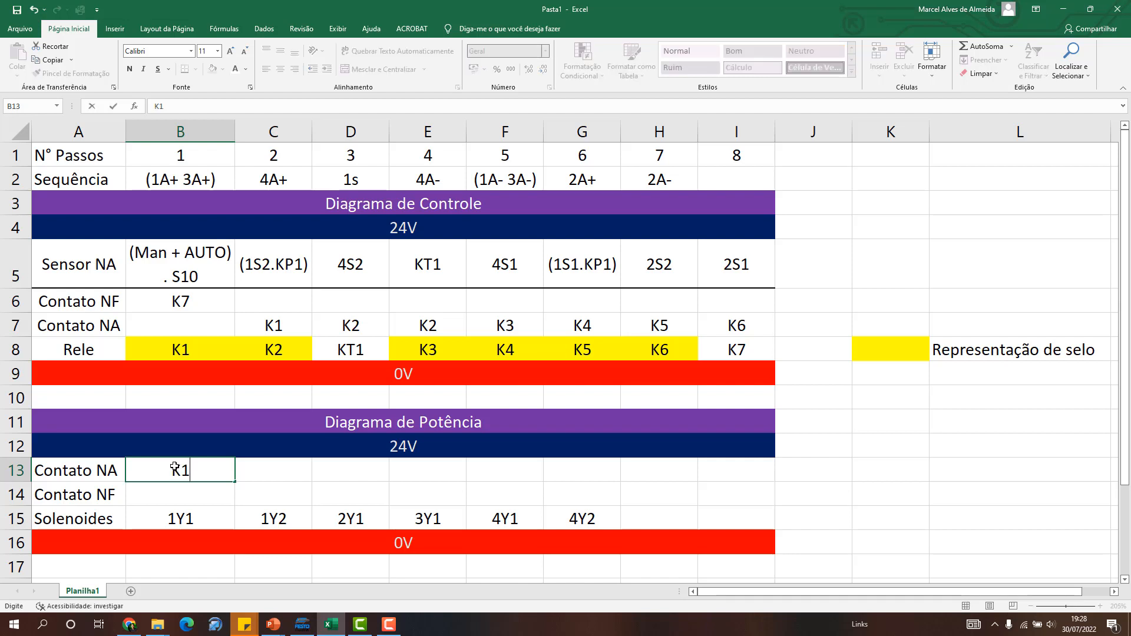
pyautogui.press('Return')
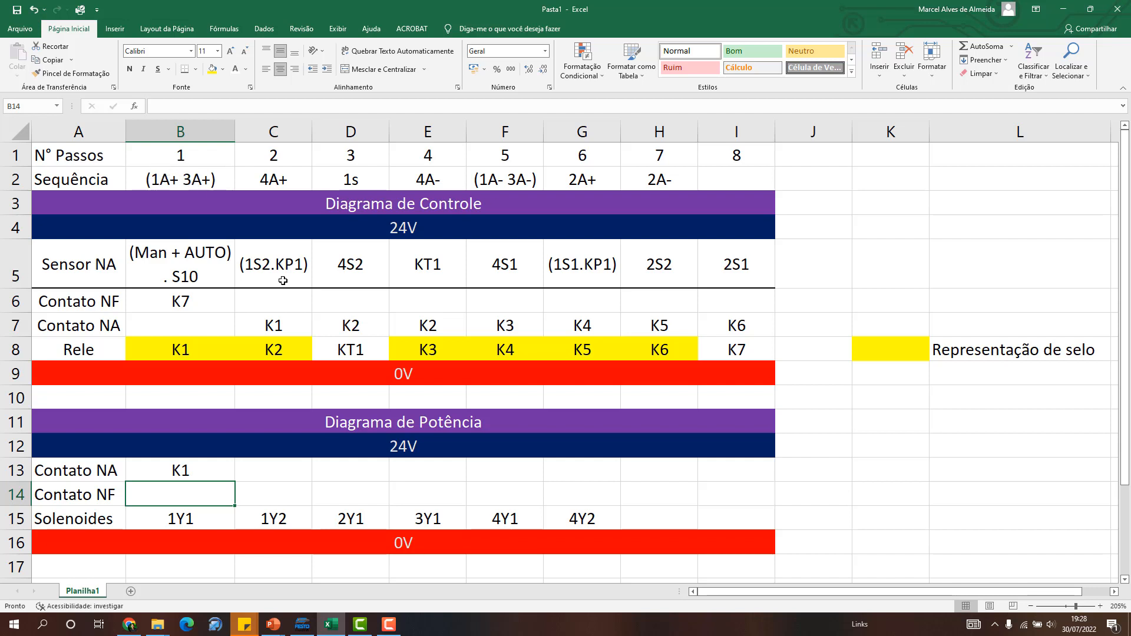
pyautogui.click(432, 470)
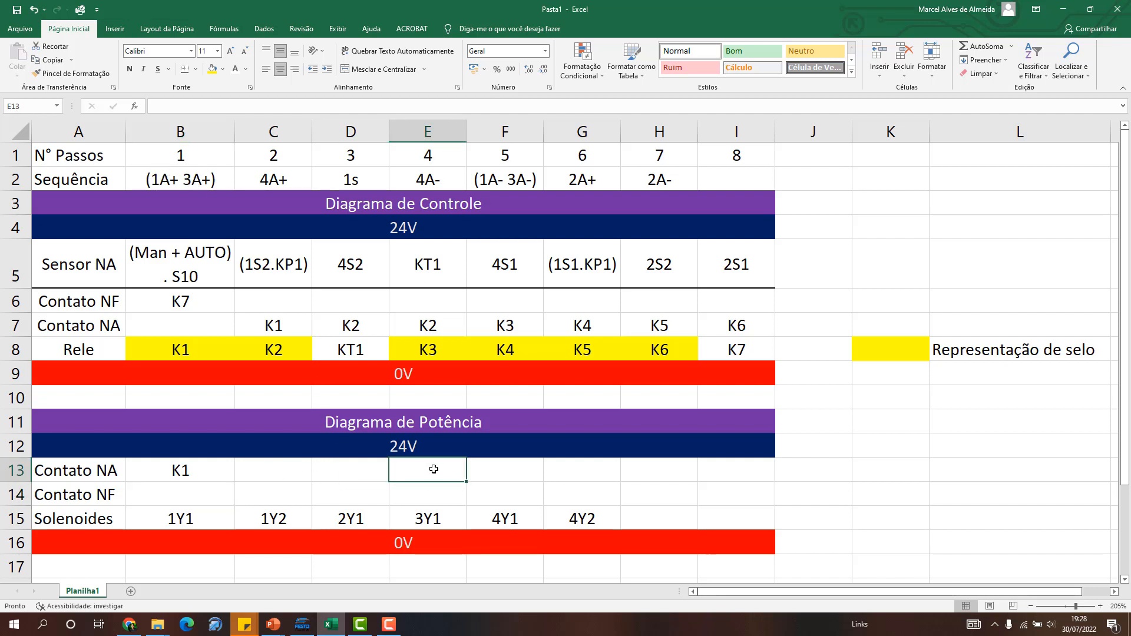
pyautogui.write('K1')
pyautogui.press('Return')
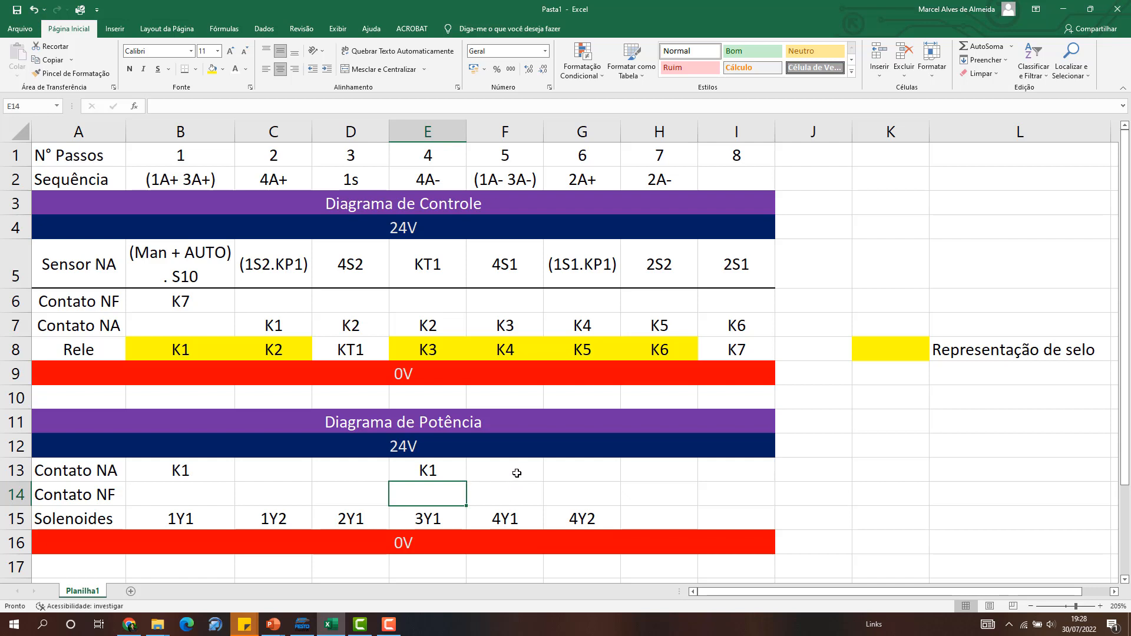
# Enter the Contato NA K2 for solenoid 4Y1 in F13 and K3 for 4Y2 in G13
pyautogui.click(522, 472)
pyautogui.write('K')
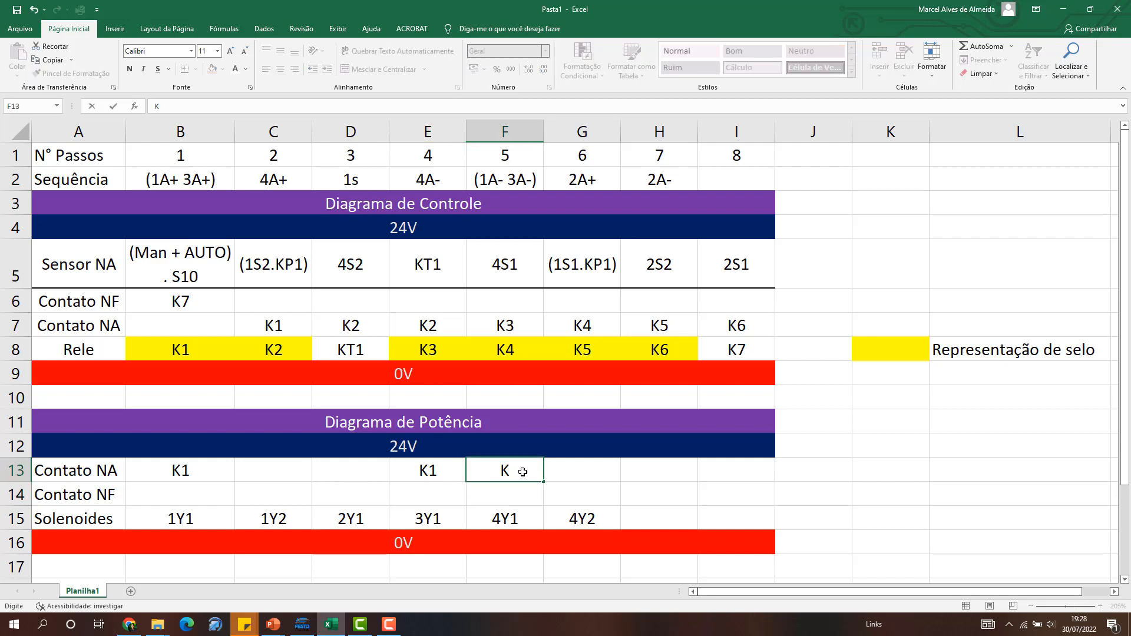
pyautogui.write('2')
pyautogui.press('Return')
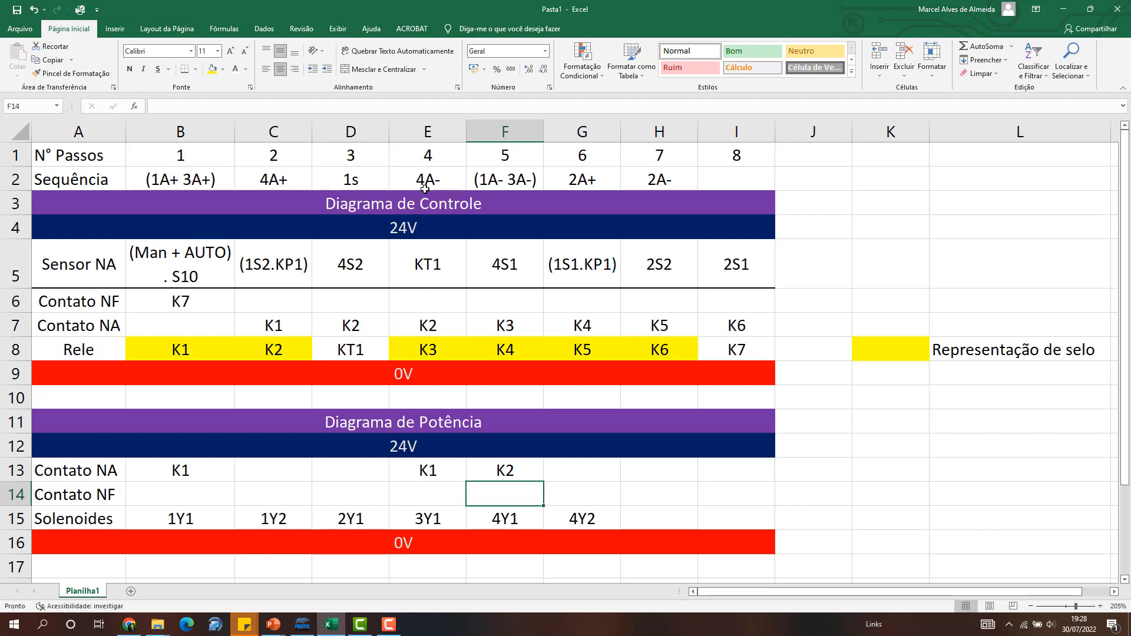
pyautogui.click(585, 472)
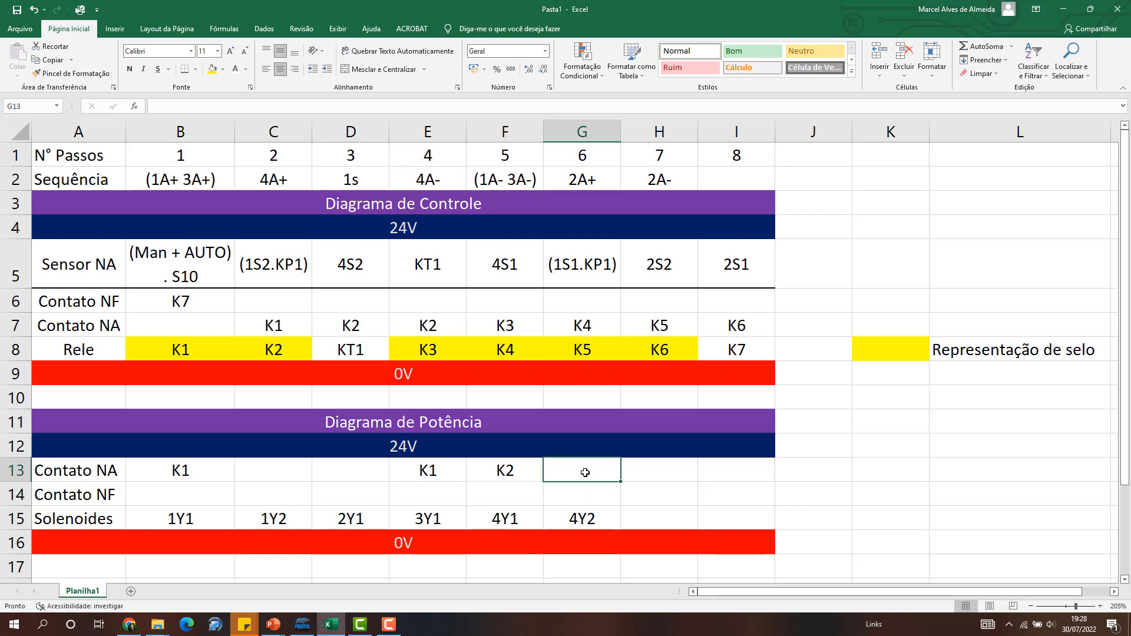
pyautogui.write('K3')
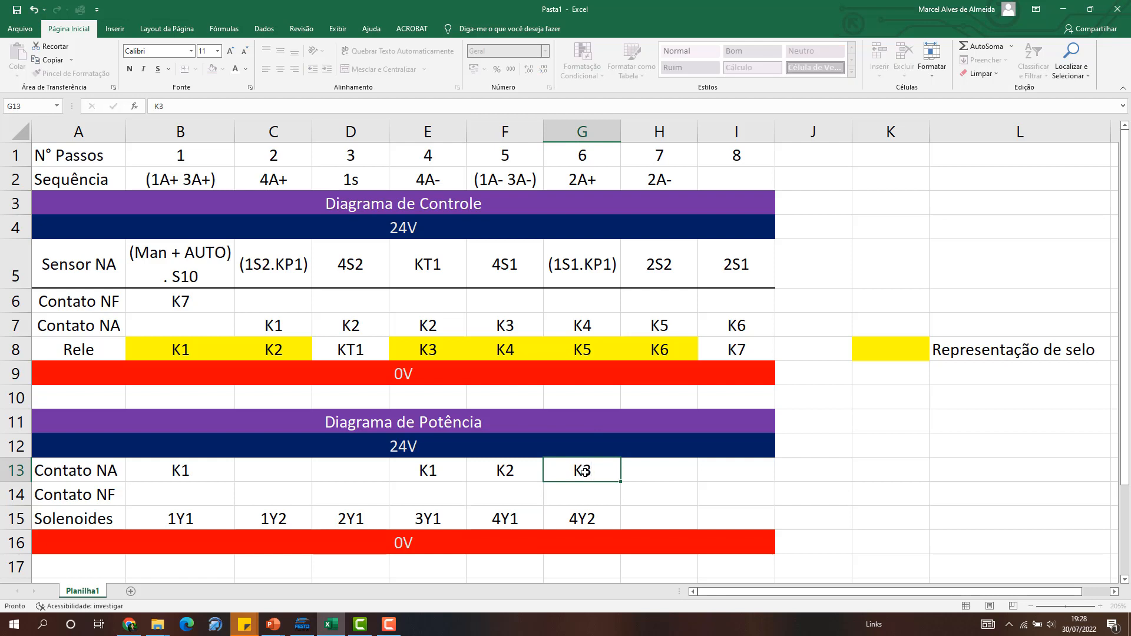
pyautogui.press('Return')
# Enter K3 as the Contato NF for solenoid 4Y1 in F14
pyautogui.click(512, 495)
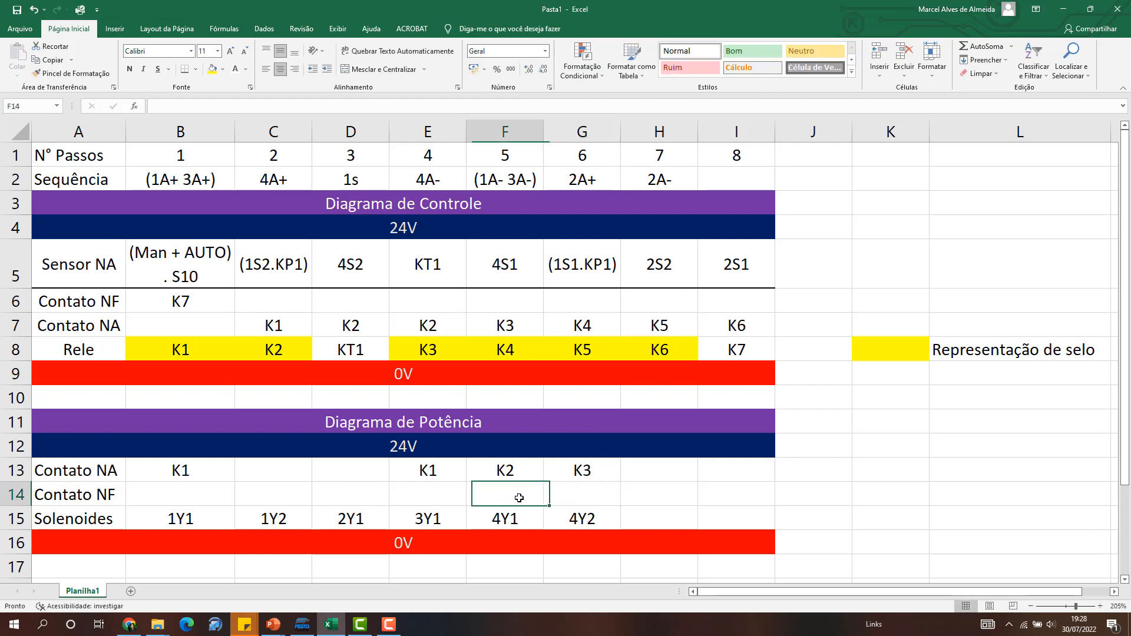
pyautogui.write('K2')
pyautogui.press('BackSpace')
pyautogui.write('3')
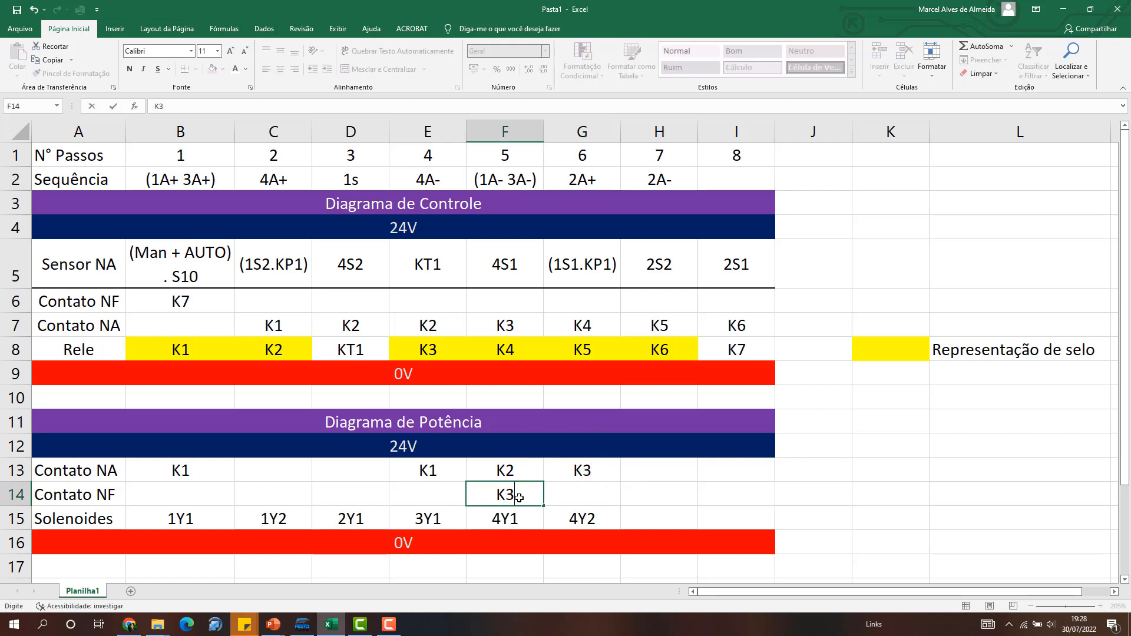
pyautogui.press('Return')
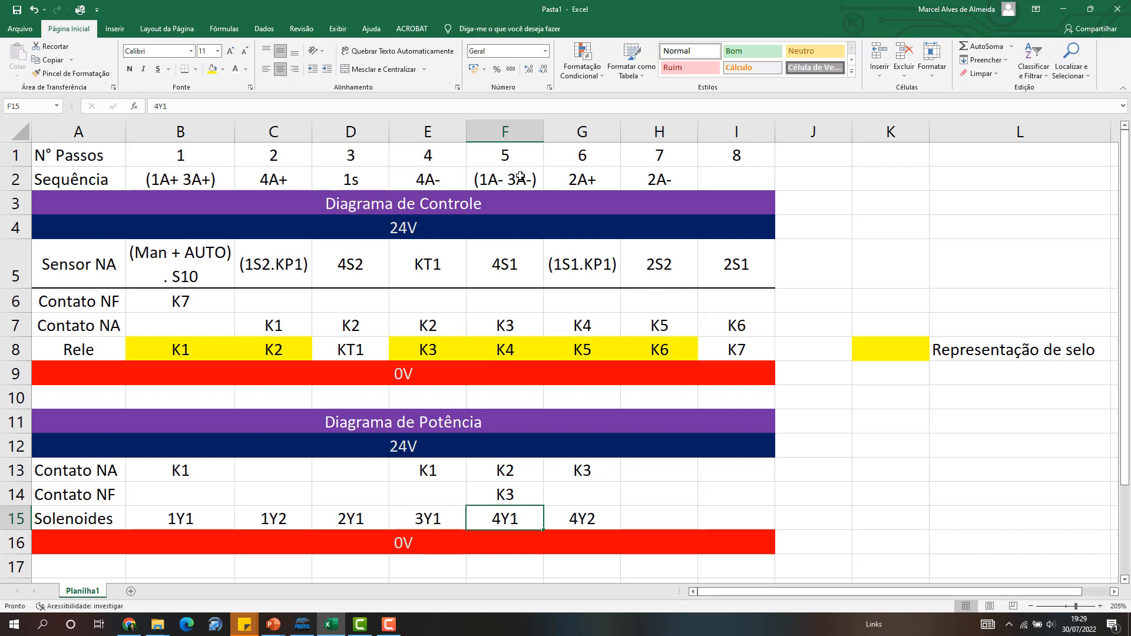
# Enter K4 as the power diagram's Contato NA for solenoid 1Y2 in C13
pyautogui.click(285, 471)
pyautogui.write('K4')
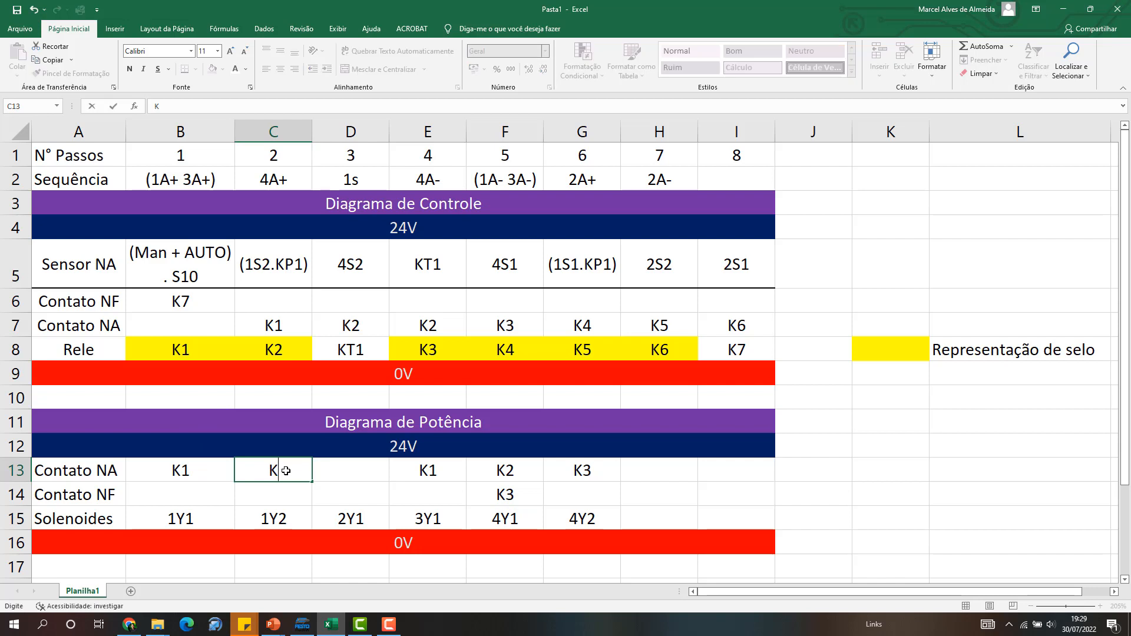
pyautogui.press('Return')
# Enter K4 as the Contato NF for solenoids 1Y1 in B14 and 3Y1 in E14
pyautogui.click(202, 498)
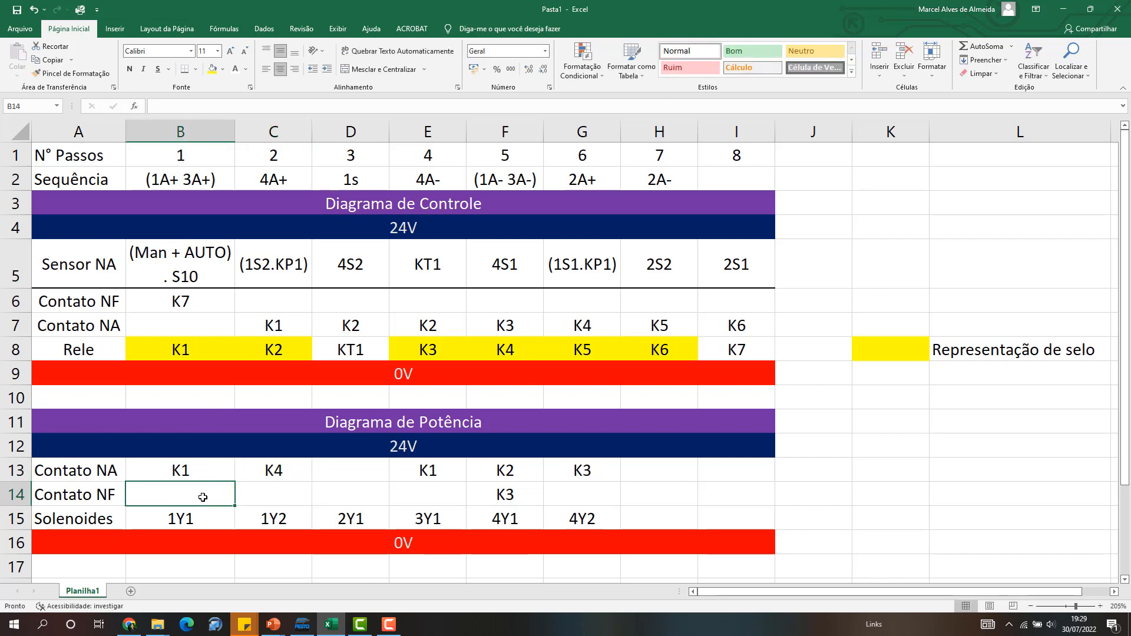
pyautogui.write('K4')
pyautogui.press('Return')
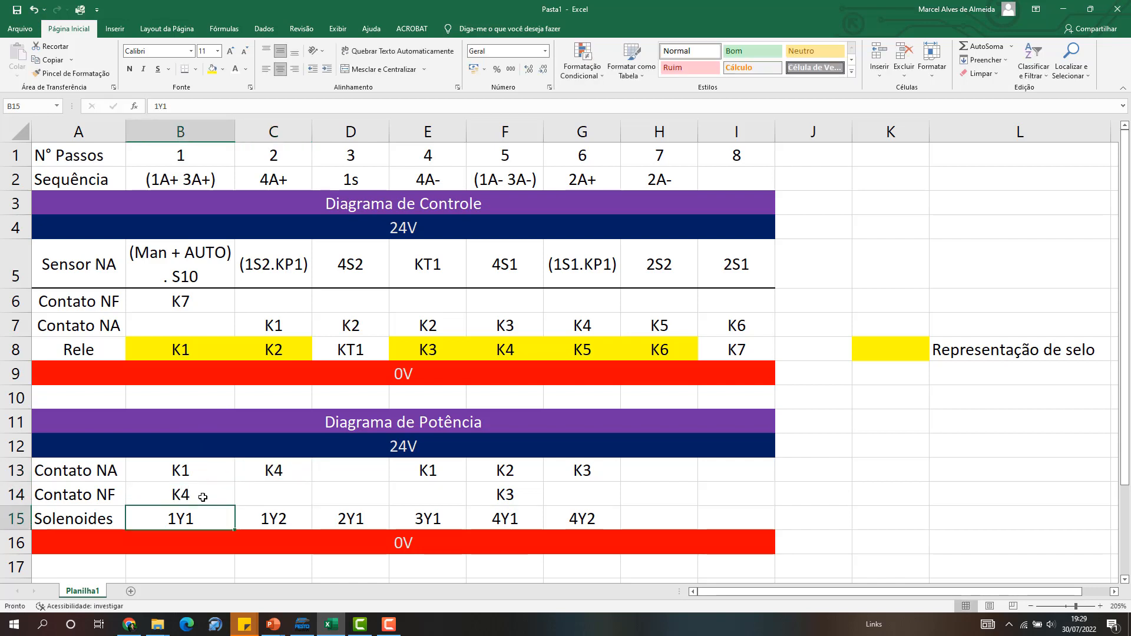
pyautogui.click(438, 499)
pyautogui.write('K4')
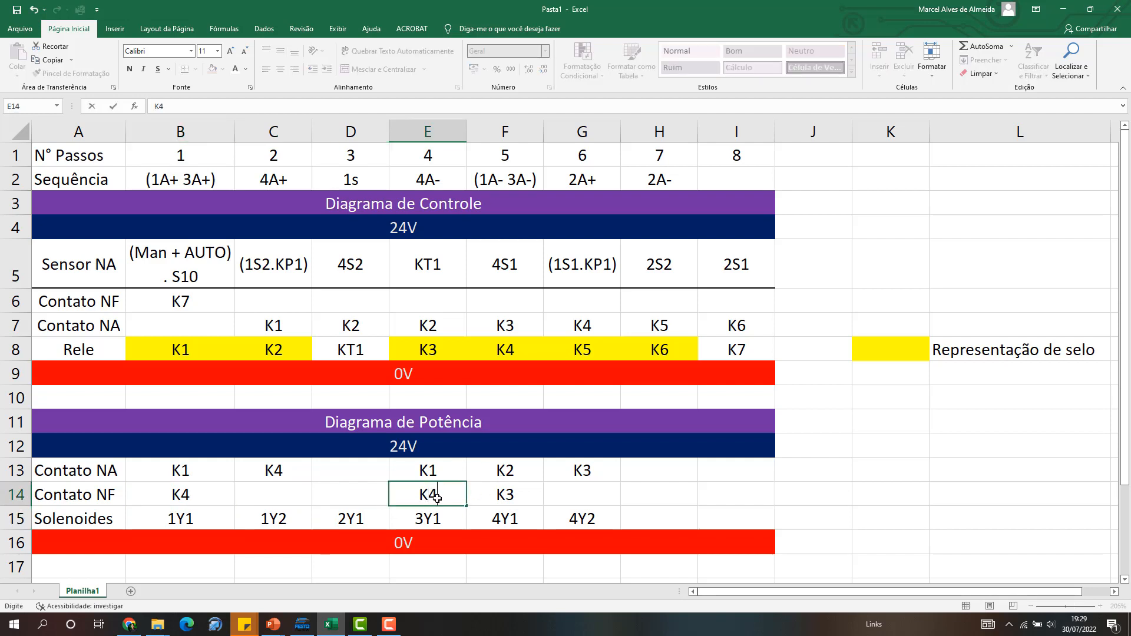
pyautogui.press('Return')
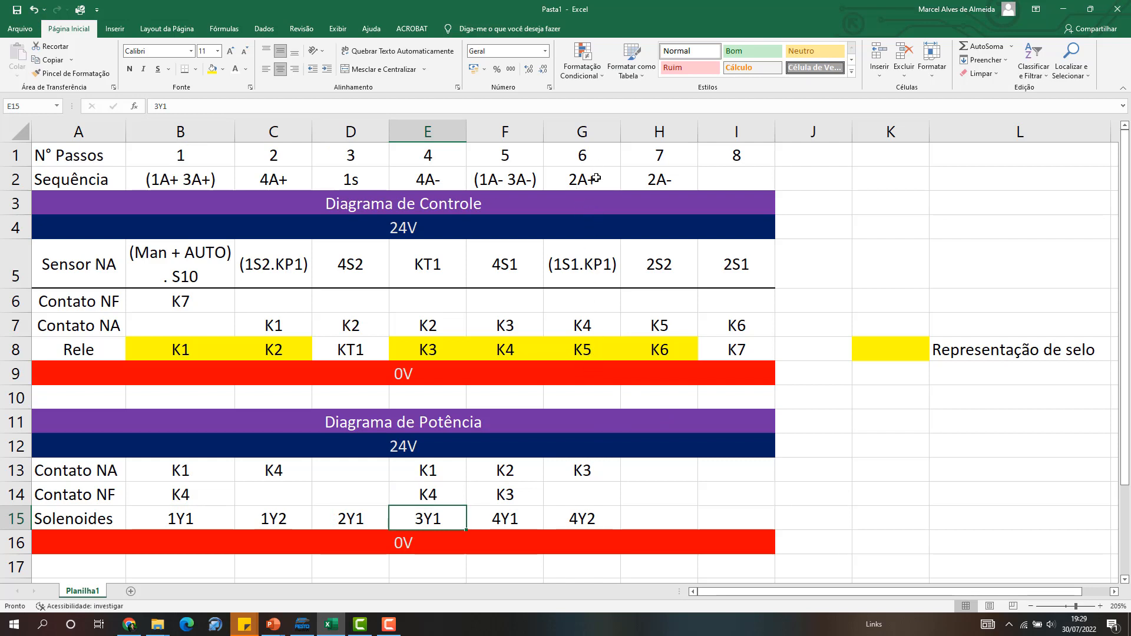
# Enter the contacts for solenoid 2Y1: K5 as Contato NA in D13 and K6 as Contato NF in D14
pyautogui.click(350, 475)
pyautogui.write('K5')
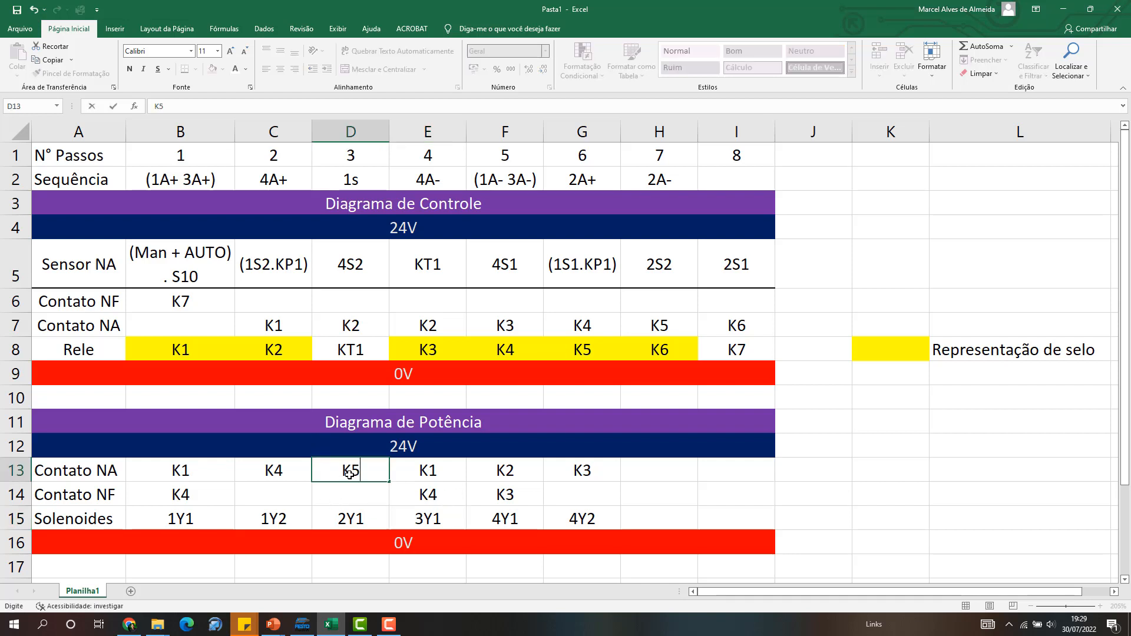
pyautogui.press('Return')
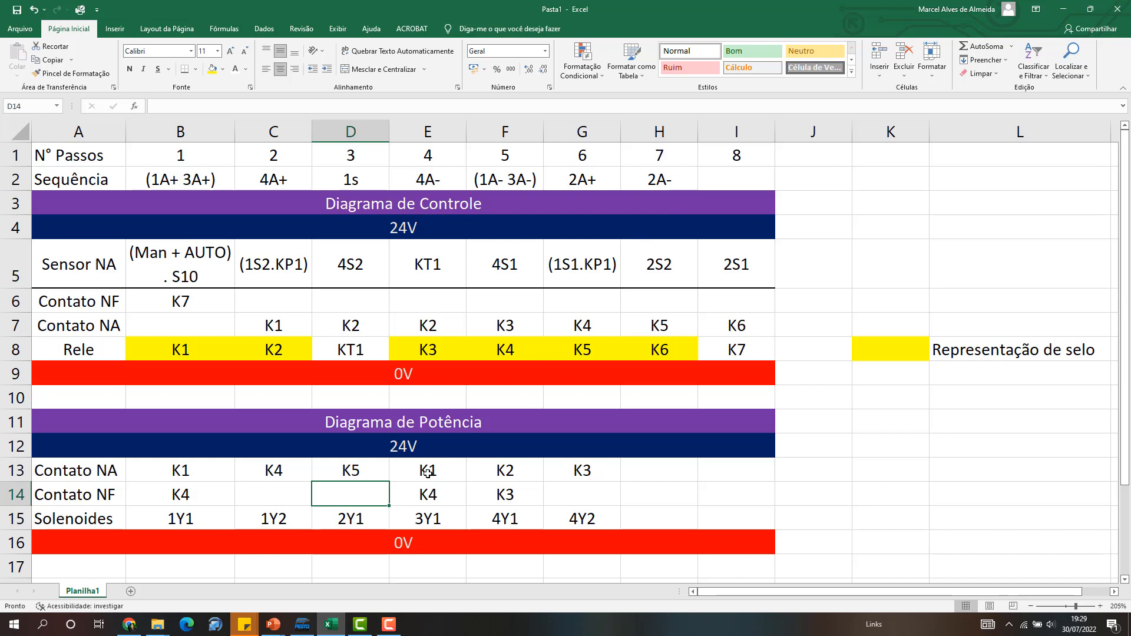
pyautogui.write('K')
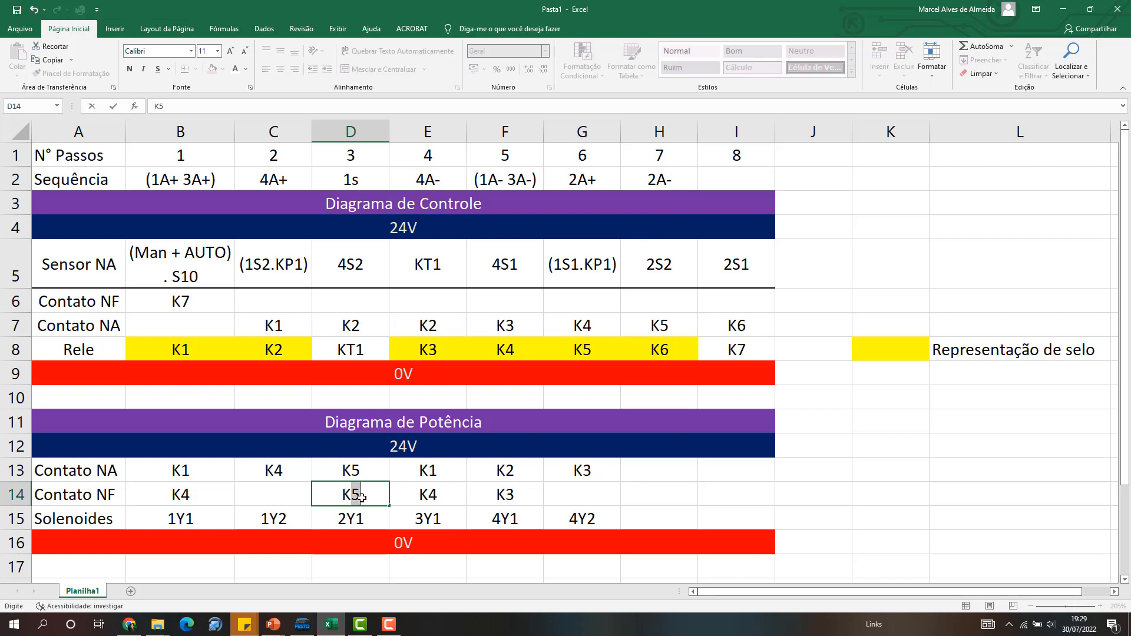
pyautogui.write('6')
pyautogui.press('Return')
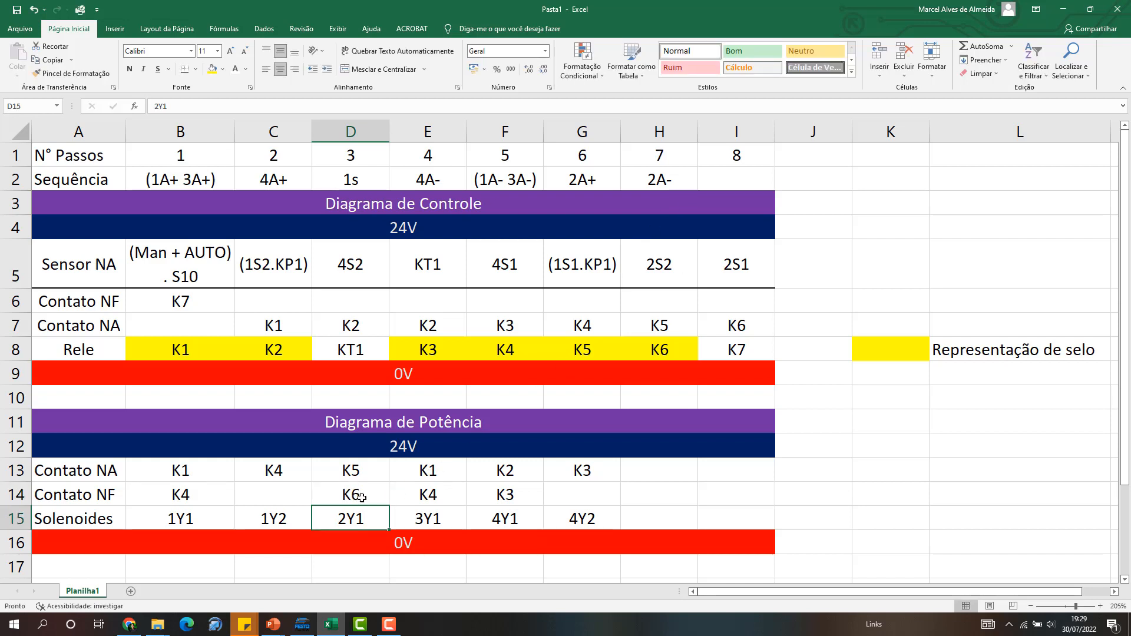
pyautogui.click(858, 520)
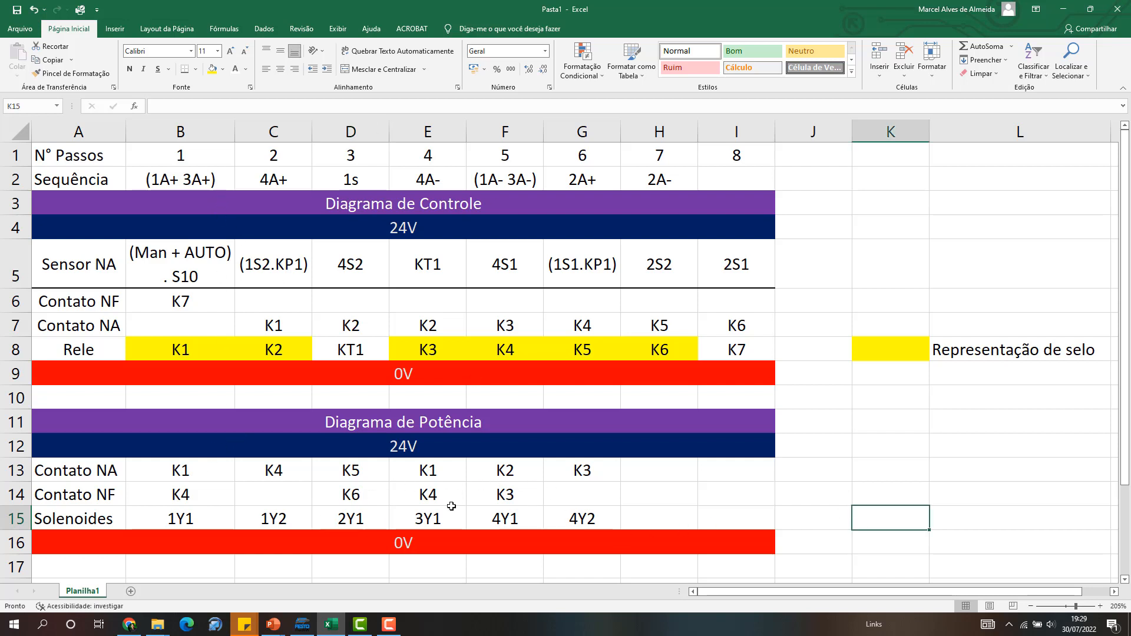